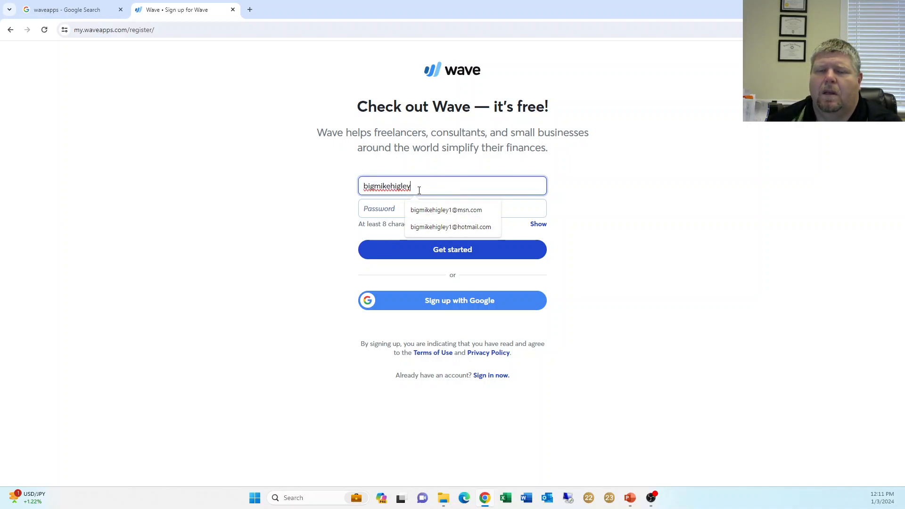
{"action": "type", "text": "1hot"}
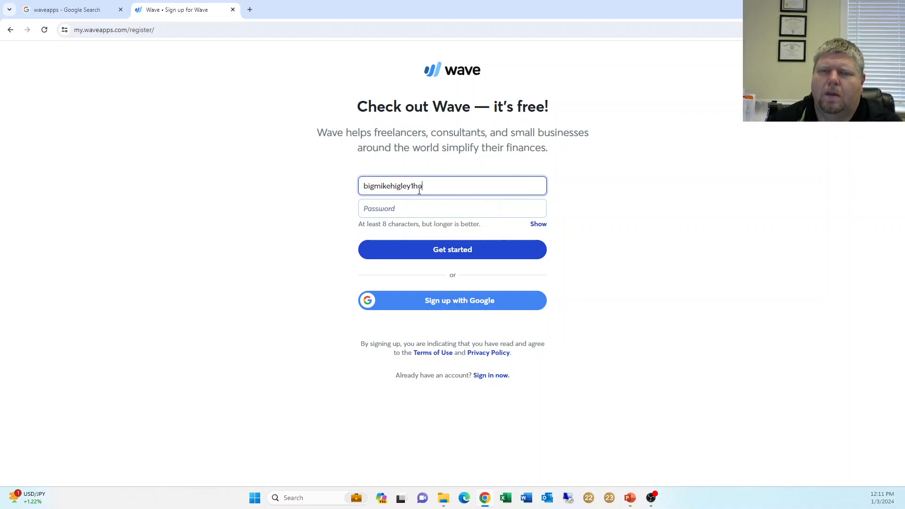
{"action": "key", "text": "BackSpace"}
{"action": "key", "text": "BackSpace"}
{"action": "key", "text": "BackSpace"}
{"action": "type", "text": "@hotmail.com"}
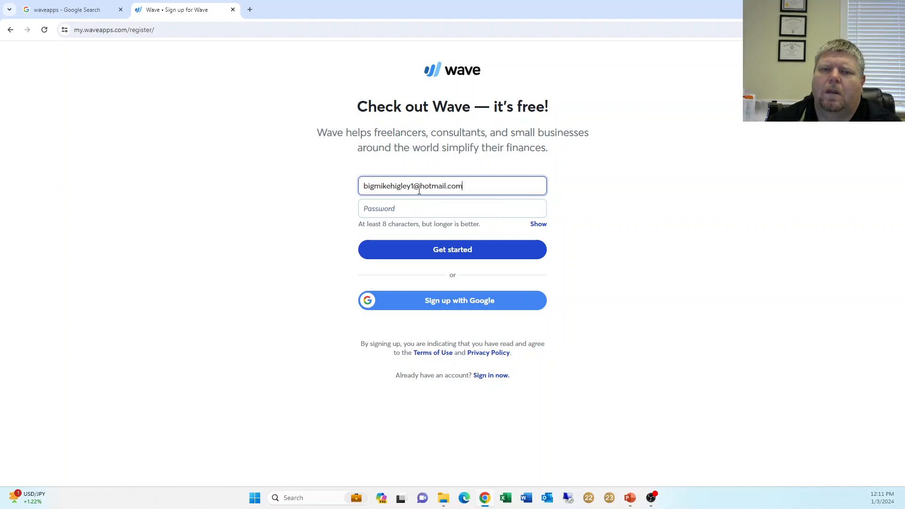
Replace the weak password with a very strong one and submit the sign-up.
{"action": "key", "text": "Tab"}
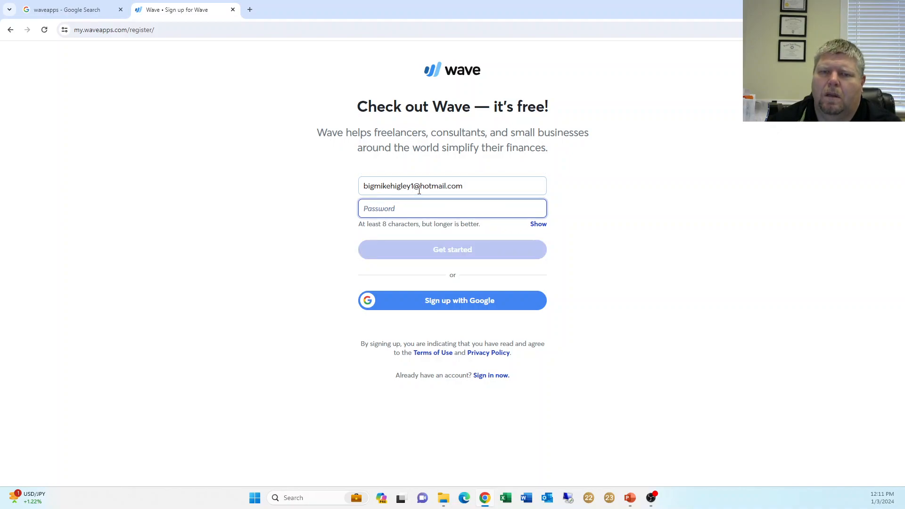
{"action": "type", "text": "***"}
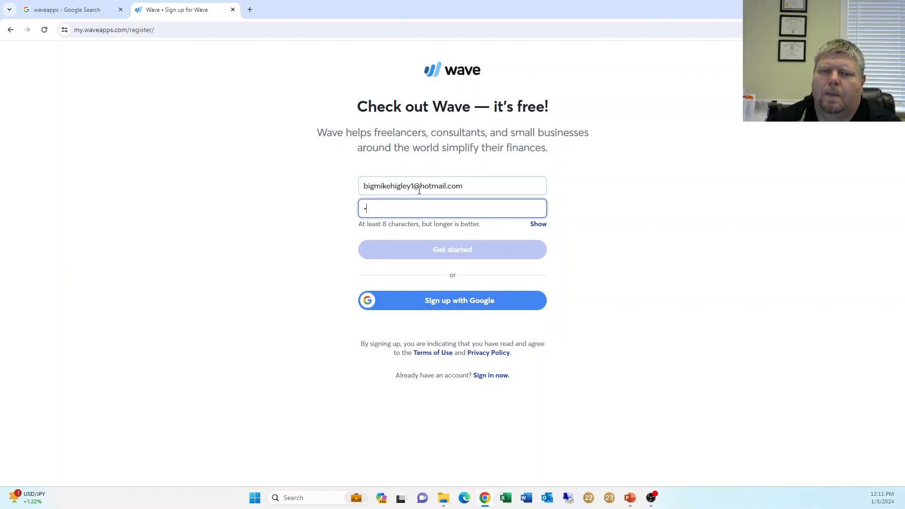
{"action": "type", "text": "******"}
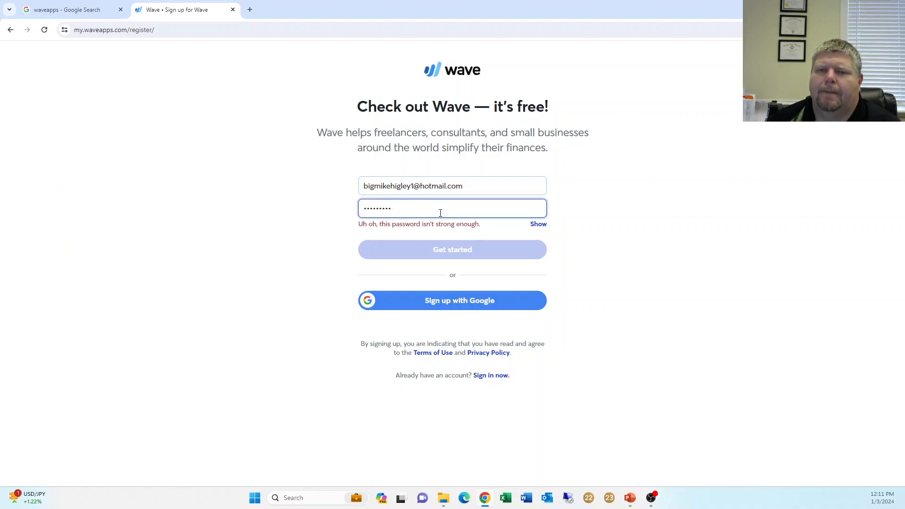
{"action": "left_click_drag", "start_coordinate": [404, 212], "coordinate": [354, 215]}
{"action": "type", "text": "*************"}
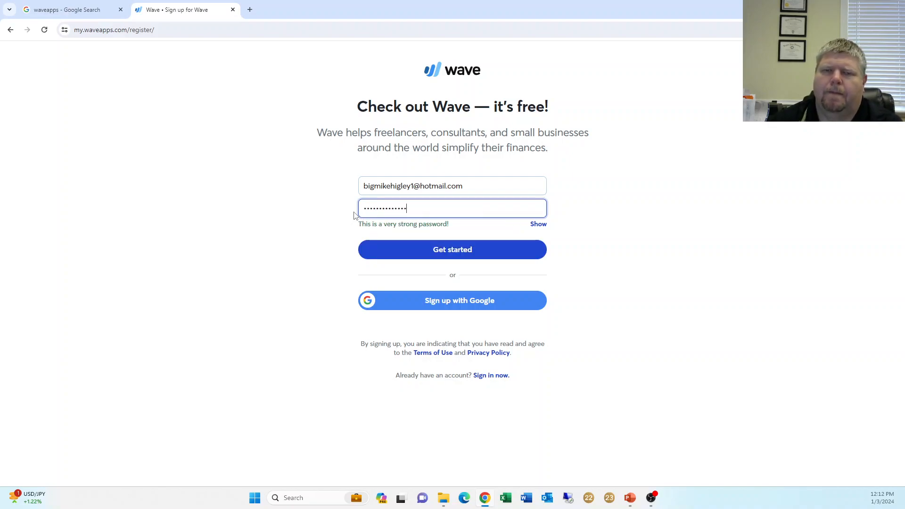
{"action": "key", "text": "Return"}
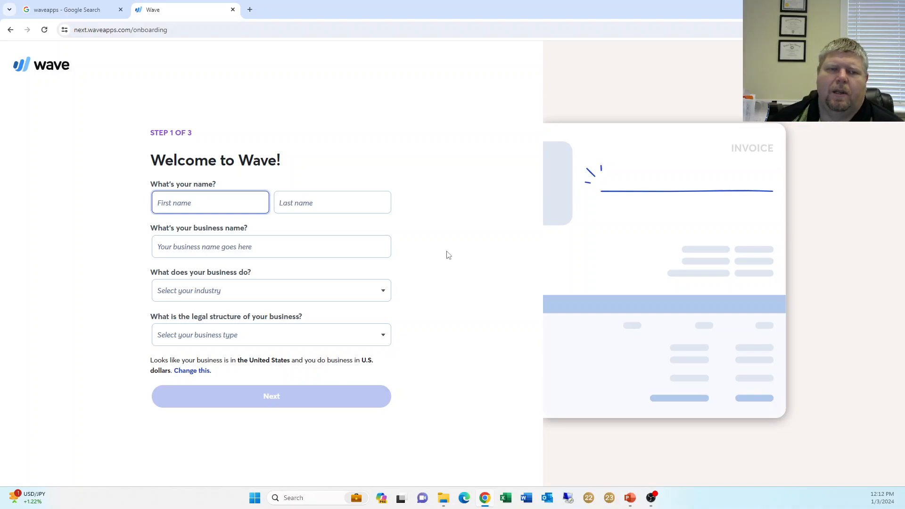
Enter the owner's first and last name and the business name Wave Training.
{"action": "key", "text": "Tab"}
{"action": "key", "text": "Tab"}
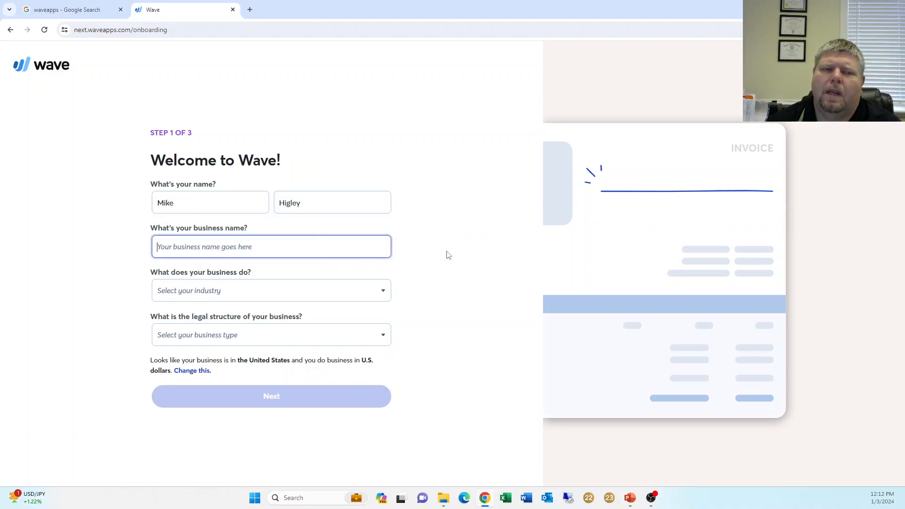
{"action": "type", "text": "Proactive"}
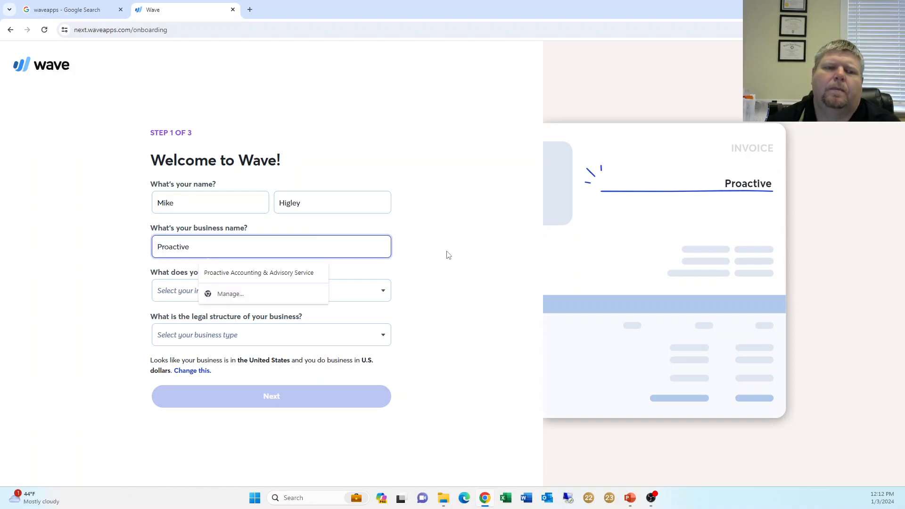
{"action": "key", "text": "BackSpace"}
{"action": "key", "text": "BackSpace"}
{"action": "key", "text": "BackSpace"}
{"action": "key", "text": "BackSpace"}
{"action": "key", "text": "BackSpace"}
{"action": "key", "text": "BackSpace"}
{"action": "key", "text": "BackSpace"}
{"action": "key", "text": "BackSpace"}
{"action": "key", "text": "BackSpace"}
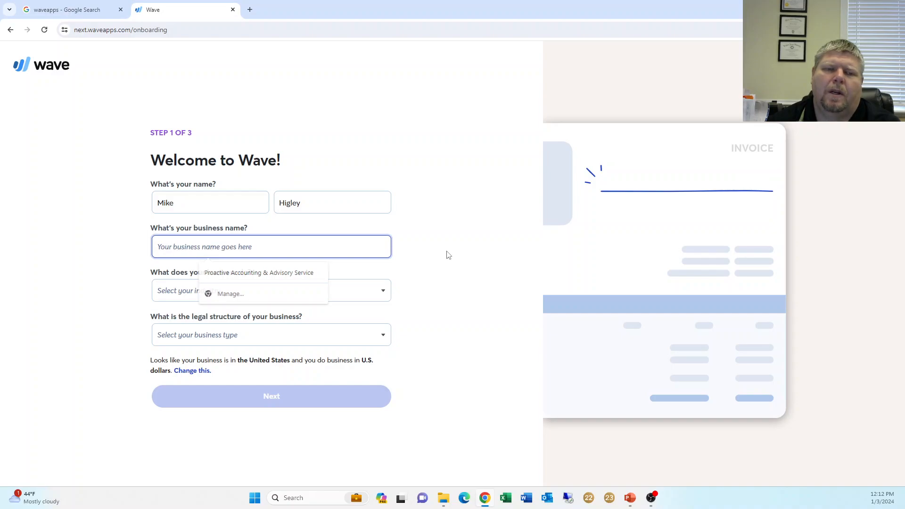
{"action": "type", "text": "Wave Tra"}
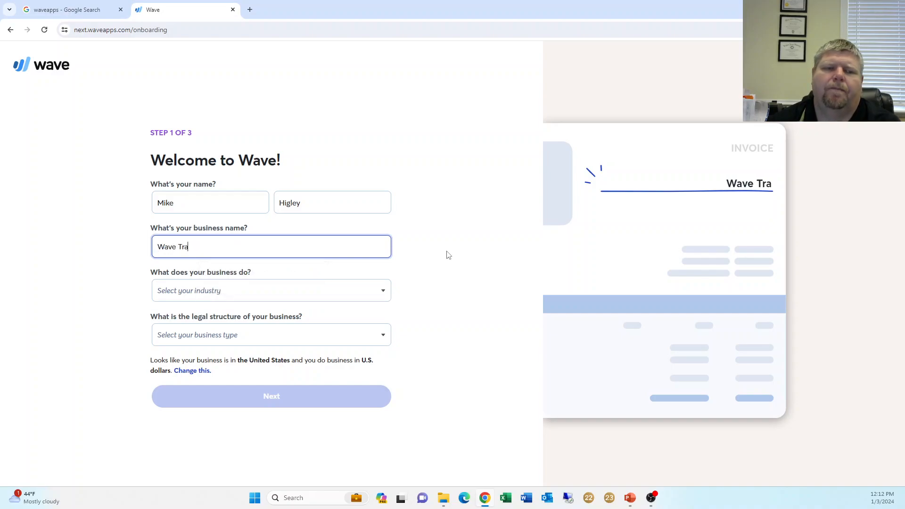
{"action": "type", "text": "ining"}
Set the industry to Administration Services and the structure to a single-member LLC, then continue.
{"action": "key", "text": "Tab"}
{"action": "left_click", "coordinate": [383, 292]}
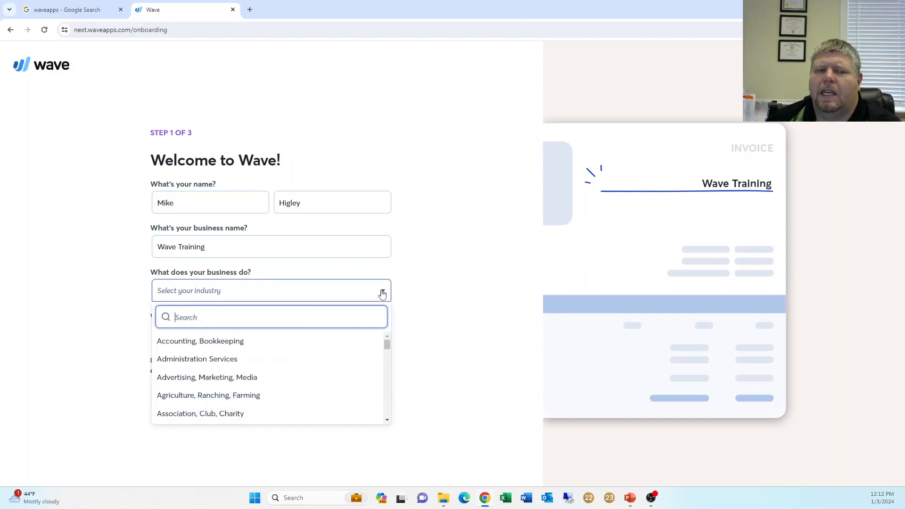
{"action": "left_click", "coordinate": [206, 365]}
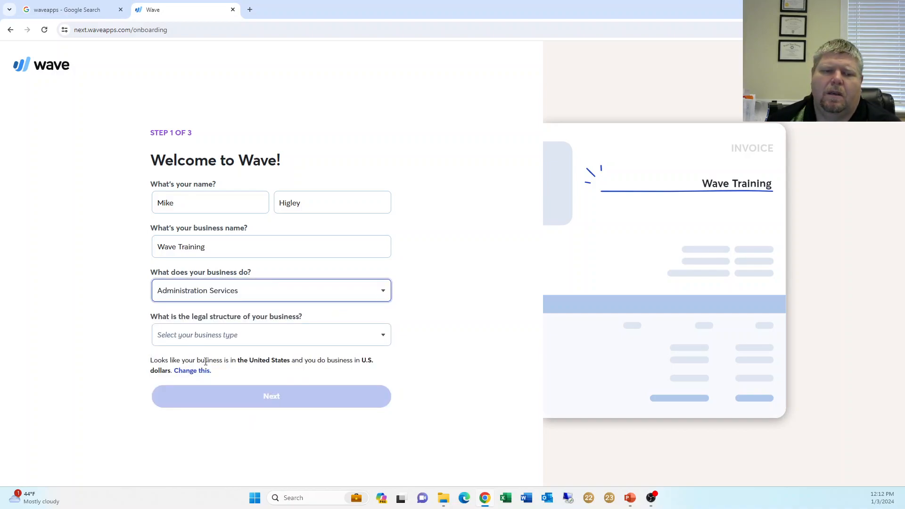
{"action": "left_click", "coordinate": [288, 342]}
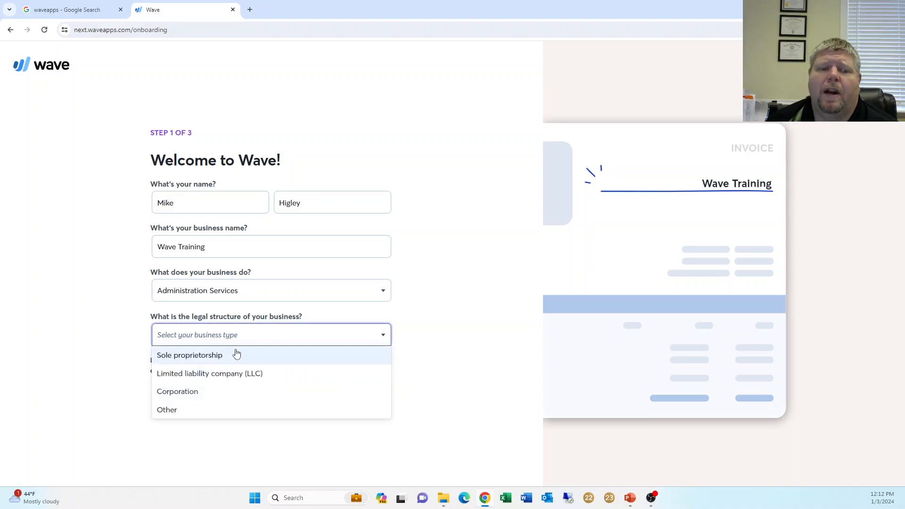
{"action": "left_click", "coordinate": [228, 374]}
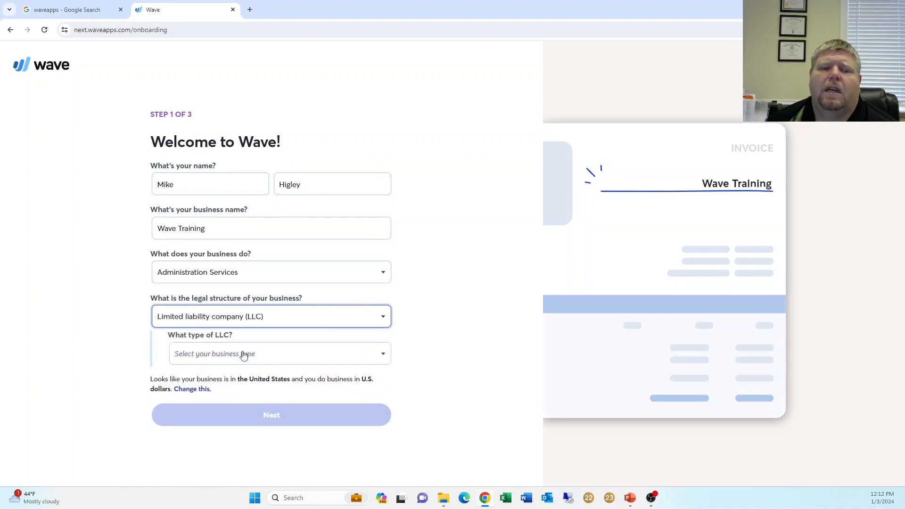
{"action": "left_click", "coordinate": [381, 358]}
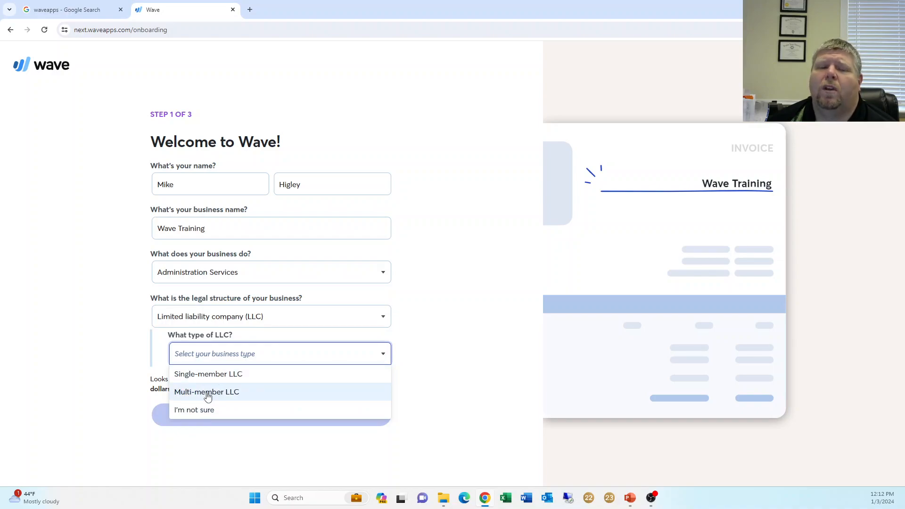
{"action": "left_click", "coordinate": [204, 376]}
{"action": "left_click", "coordinate": [283, 420]}
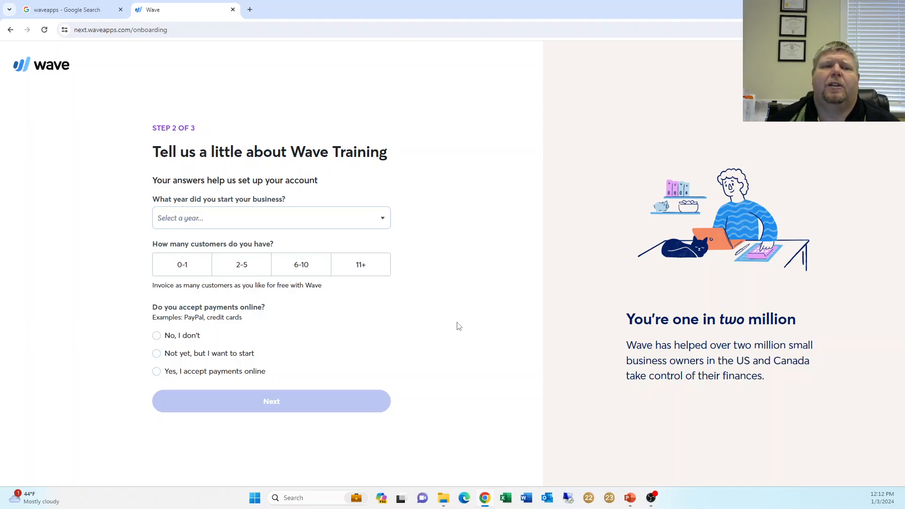
Answer 2023 start year, 6-10 customers, not yet paid online, and Cash or check, then continue.
{"action": "left_click", "coordinate": [384, 223]}
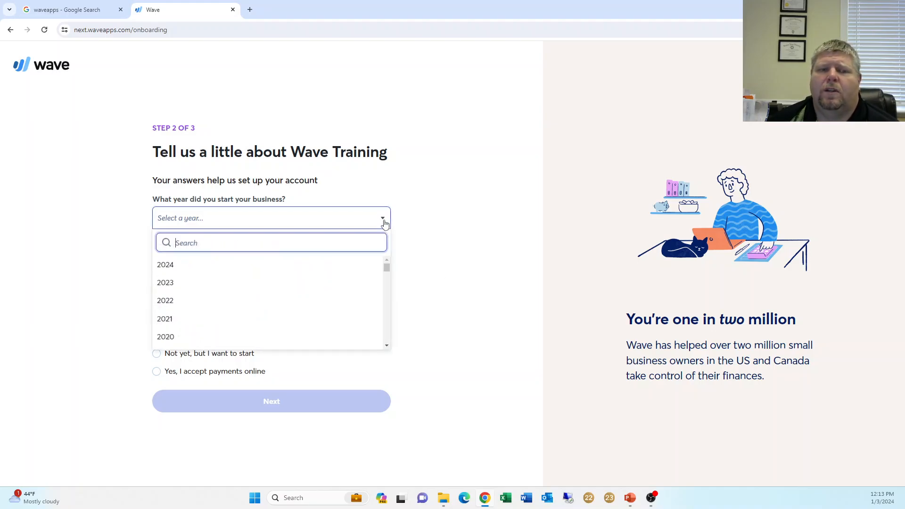
{"action": "left_click", "coordinate": [179, 283]}
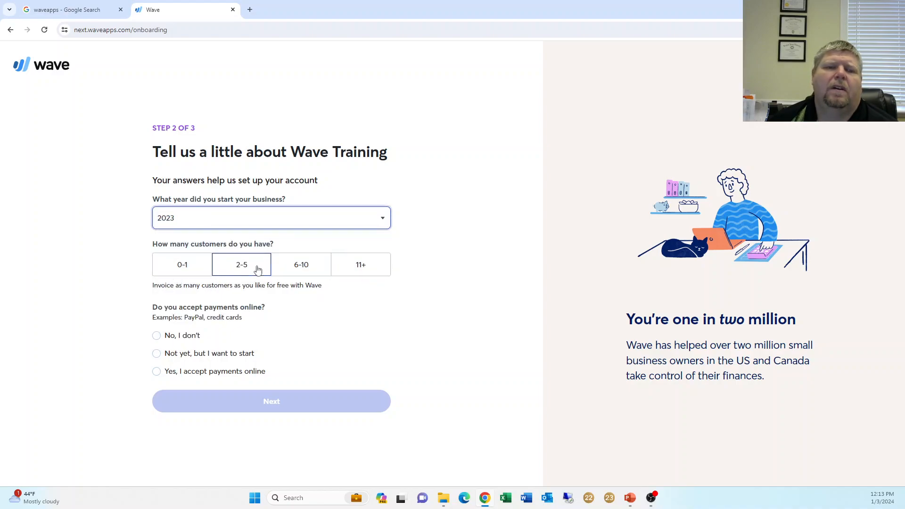
{"action": "left_click", "coordinate": [309, 267]}
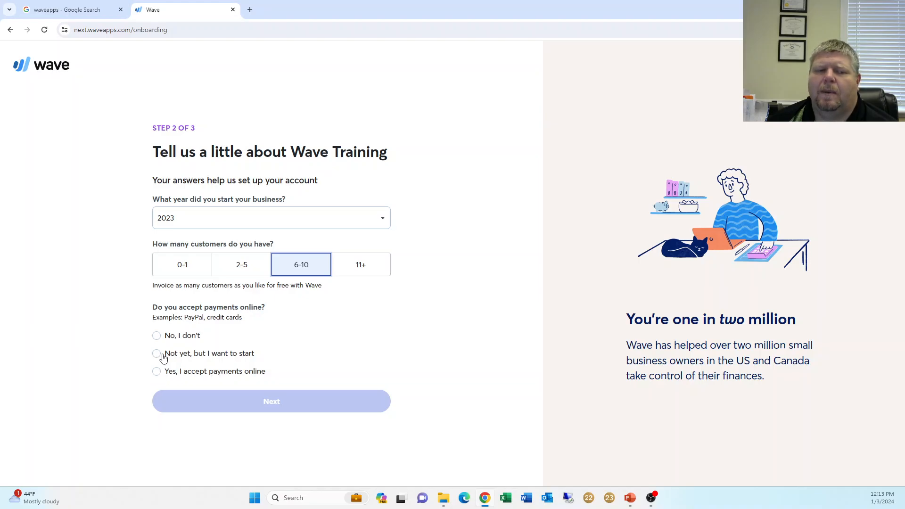
{"action": "left_click", "coordinate": [157, 354]}
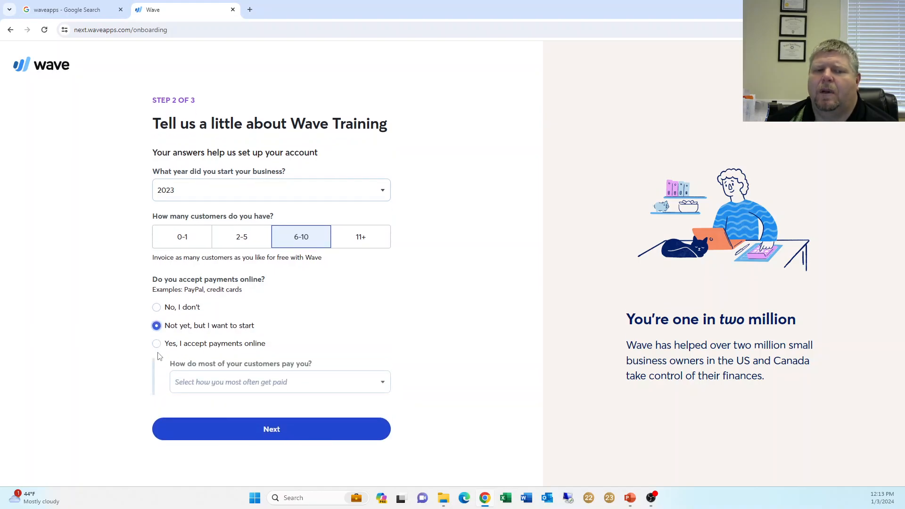
{"action": "left_click", "coordinate": [384, 387]}
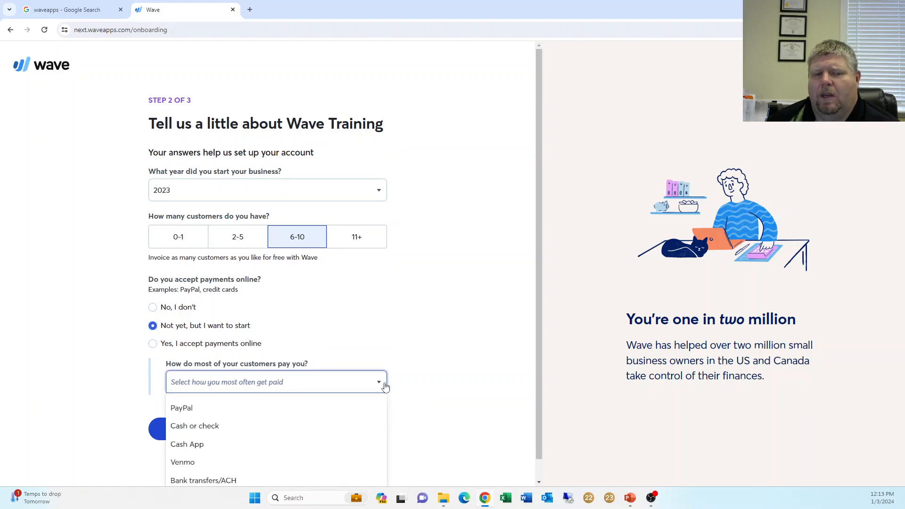
{"action": "scroll", "coordinate": [385, 386], "scroll_direction": "down", "scroll_amount": 1}
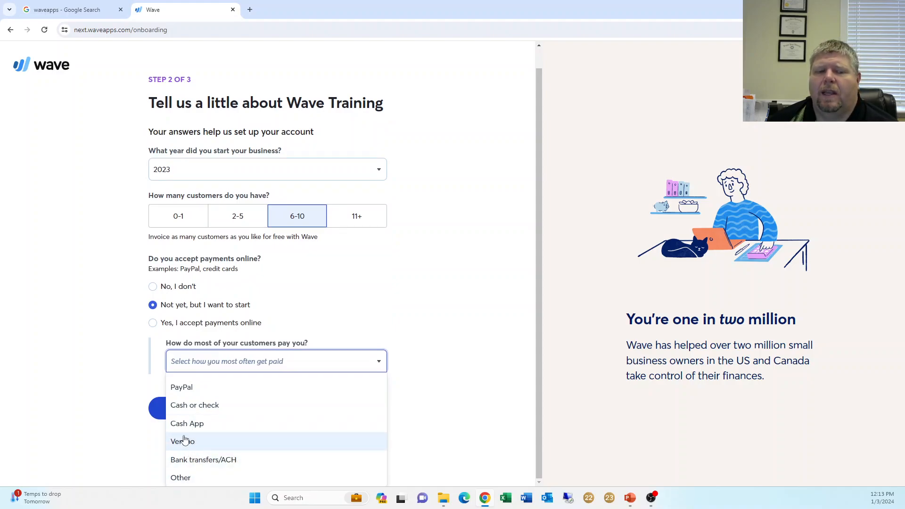
{"action": "left_click", "coordinate": [192, 408]}
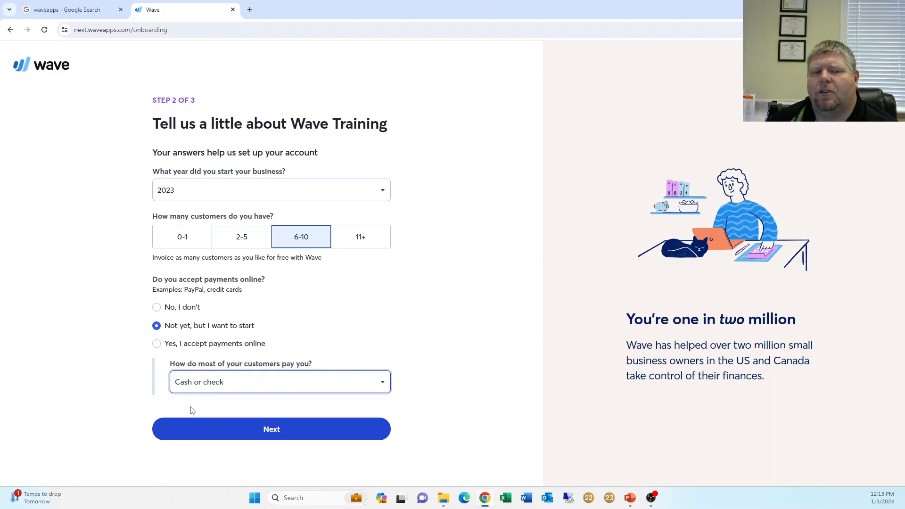
{"action": "left_click", "coordinate": [277, 430]}
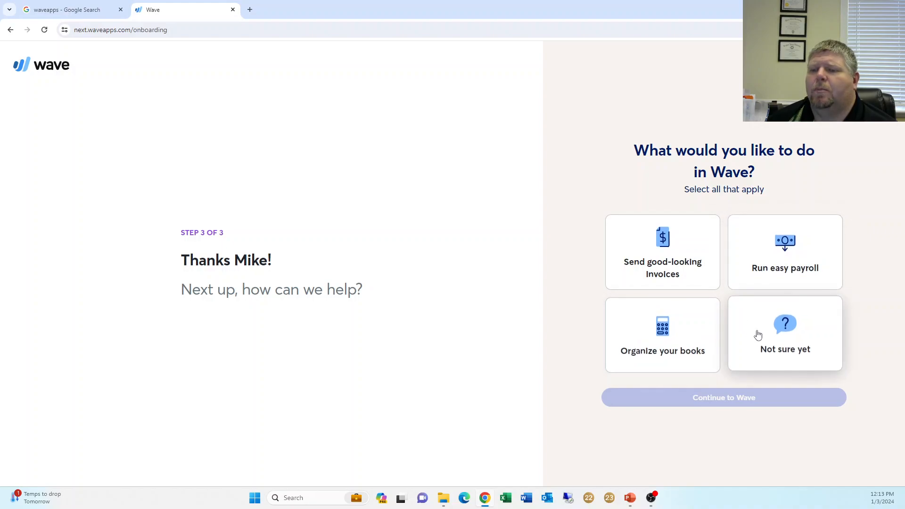
Pick organizing the books as the goal, finish setup, and submit the account's phone number.
{"action": "left_click", "coordinate": [682, 333]}
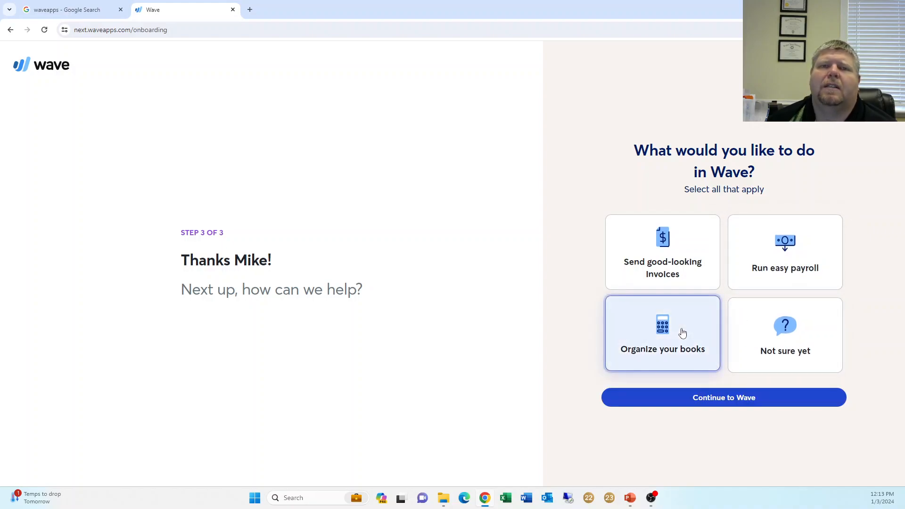
{"action": "left_click", "coordinate": [740, 401]}
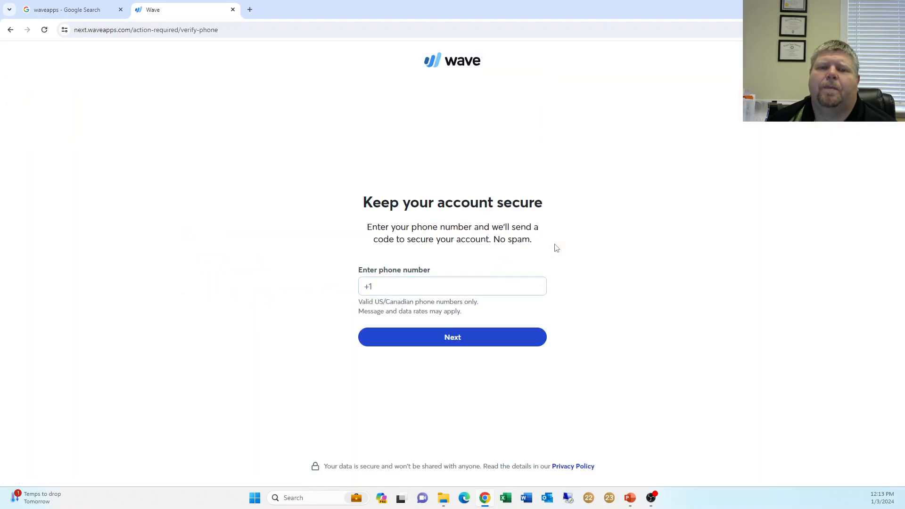
{"action": "left_click", "coordinate": [412, 286]}
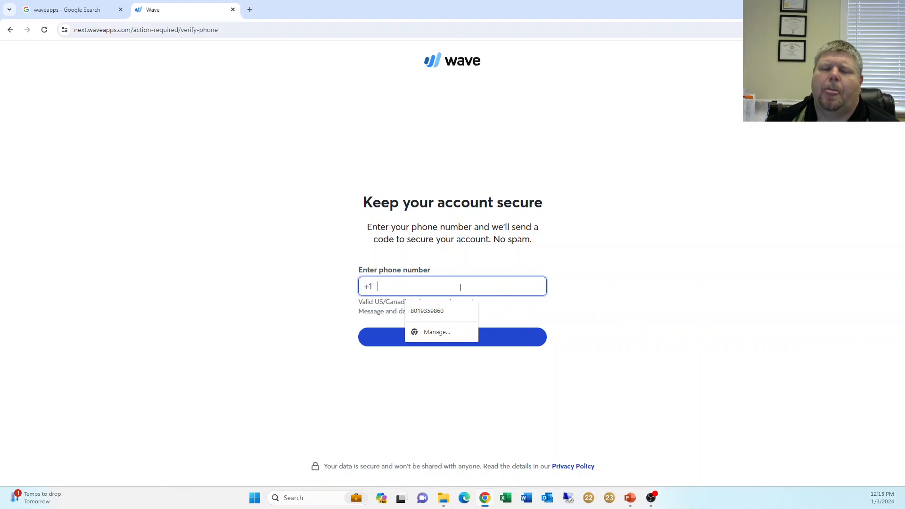
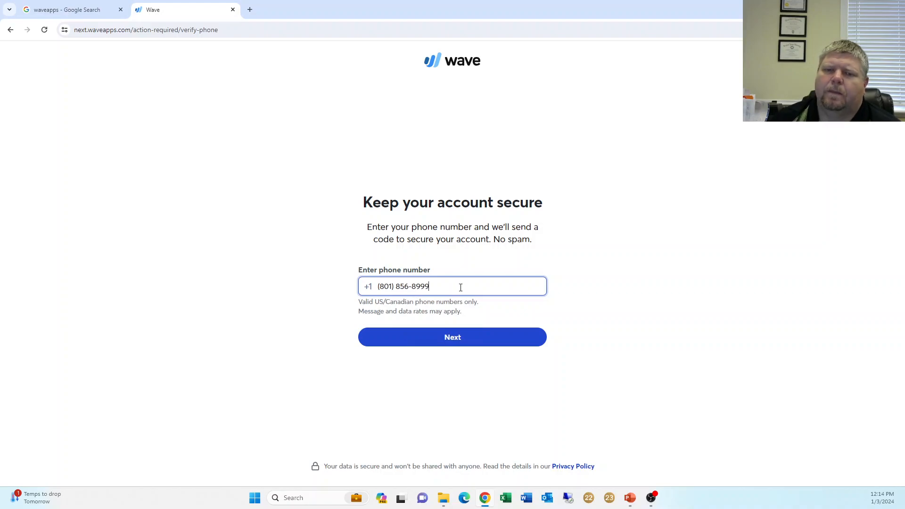
{"action": "left_click", "coordinate": [445, 341]}
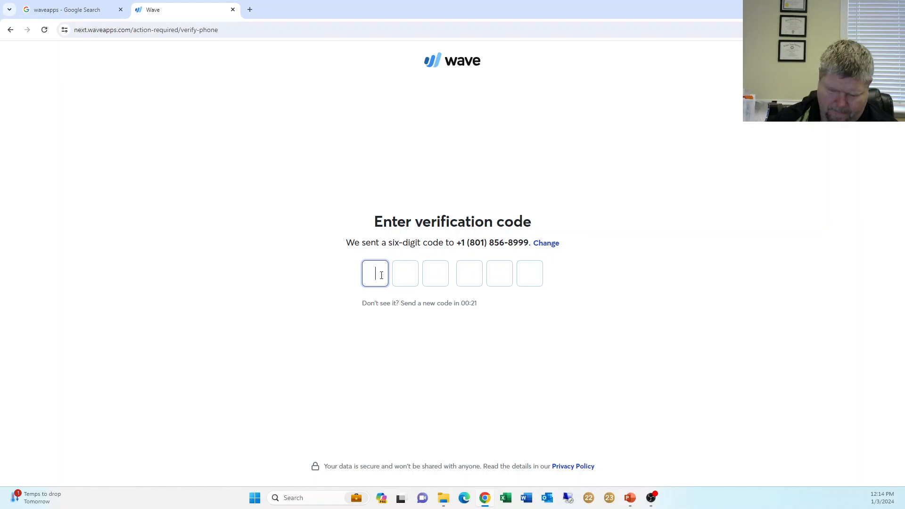
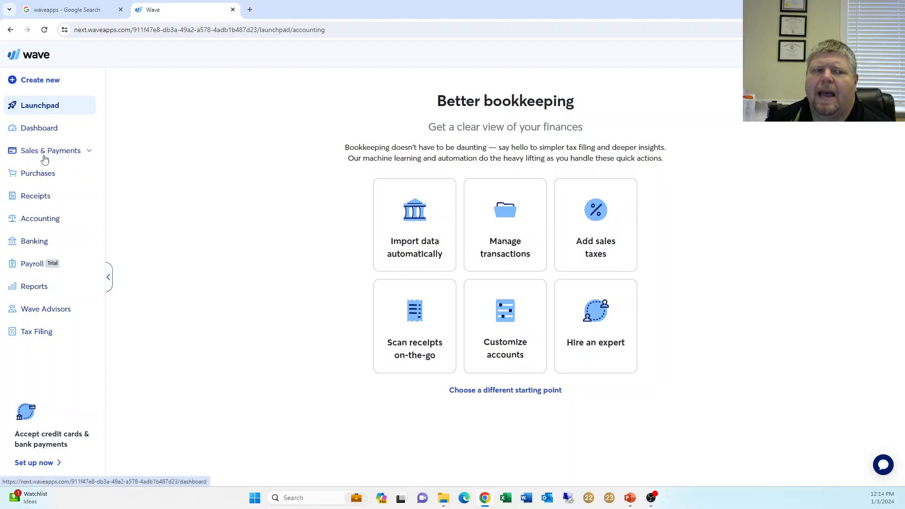
Go to Banking > Connected Accounts and begin linking a Chase account.
{"action": "left_click", "coordinate": [31, 242]}
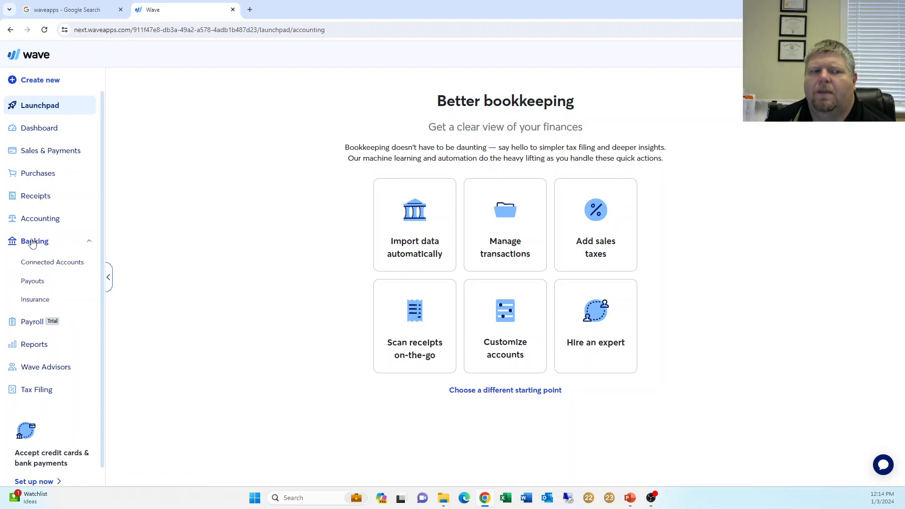
{"action": "left_click", "coordinate": [35, 267]}
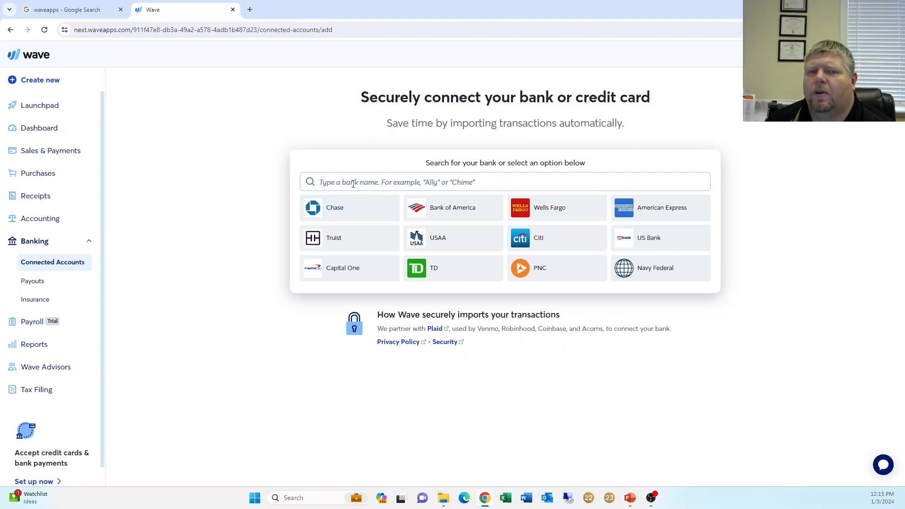
{"action": "left_click", "coordinate": [353, 206]}
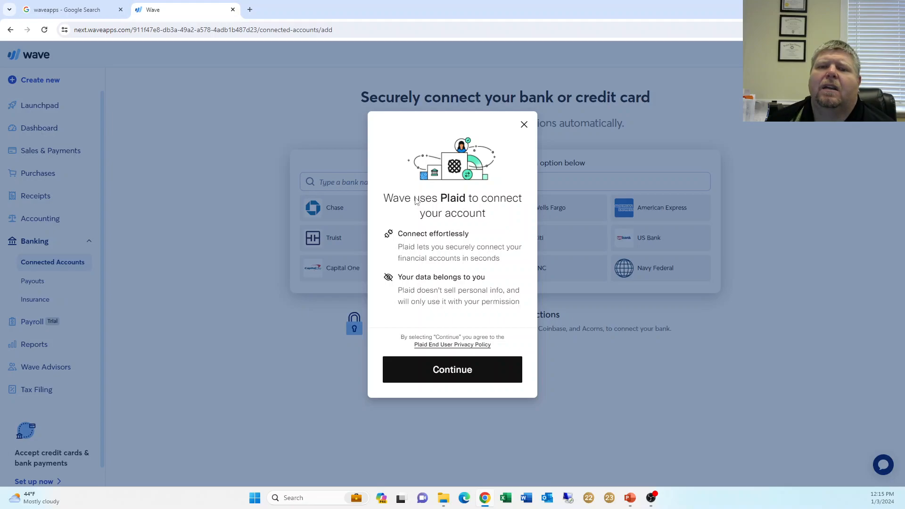
Dismiss the Plaid prompts for Chase and American Express and reload Connected Accounts.
{"action": "left_click", "coordinate": [524, 124]}
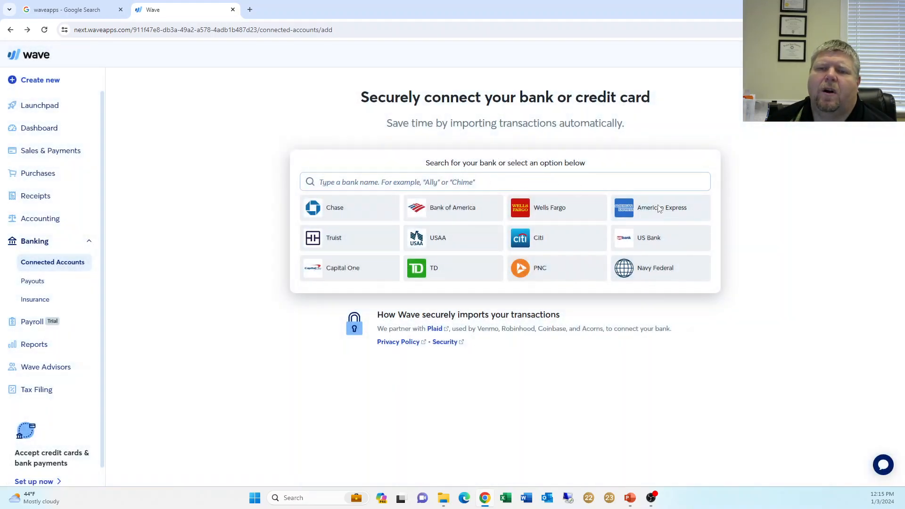
{"action": "left_click", "coordinate": [657, 208]}
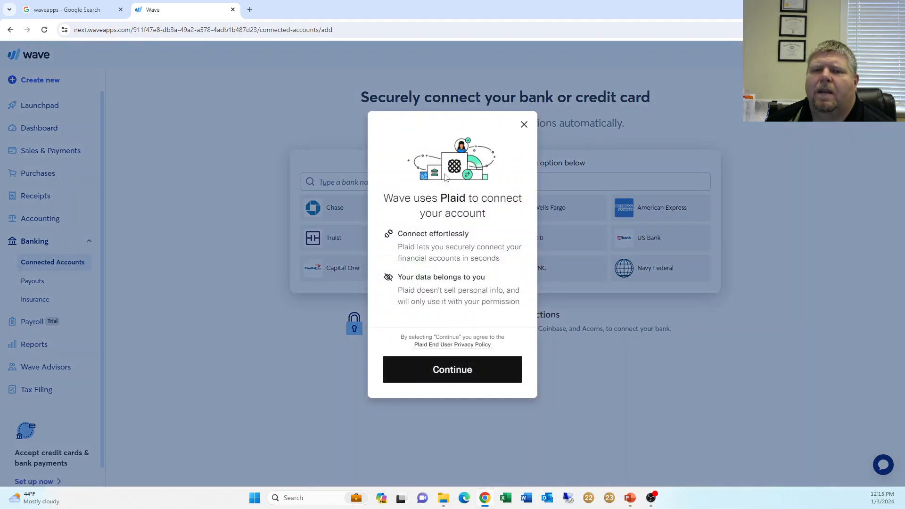
{"action": "left_click", "coordinate": [524, 125]}
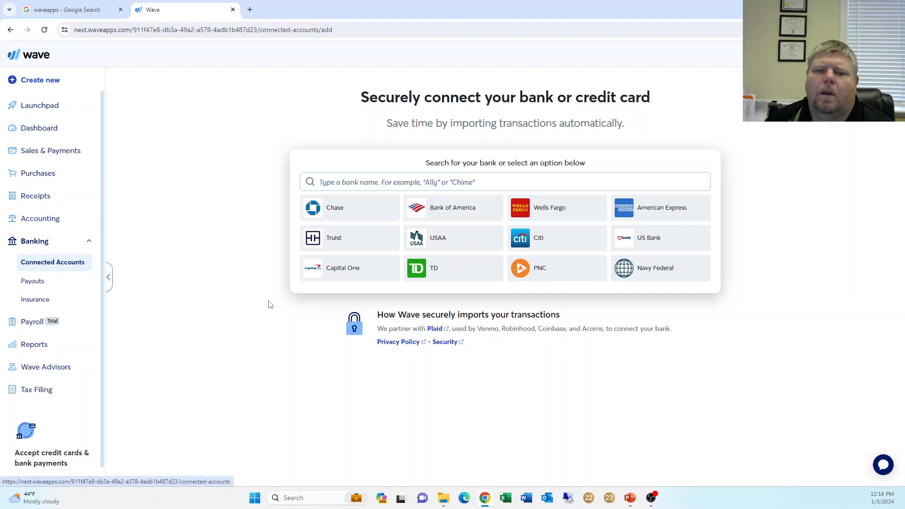
{"action": "left_click", "coordinate": [41, 259]}
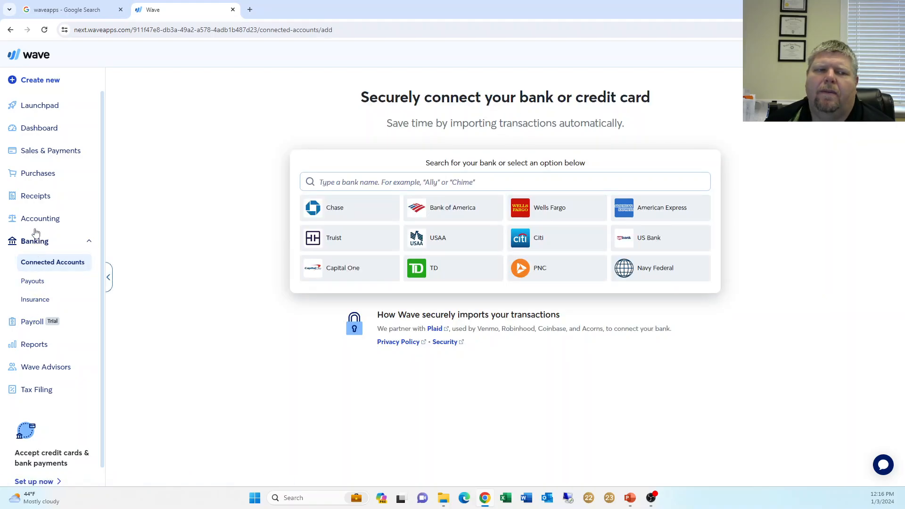
Open the Accounting > Transactions page from the sidebar.
{"action": "left_click", "coordinate": [34, 219]}
{"action": "left_click", "coordinate": [38, 245]}
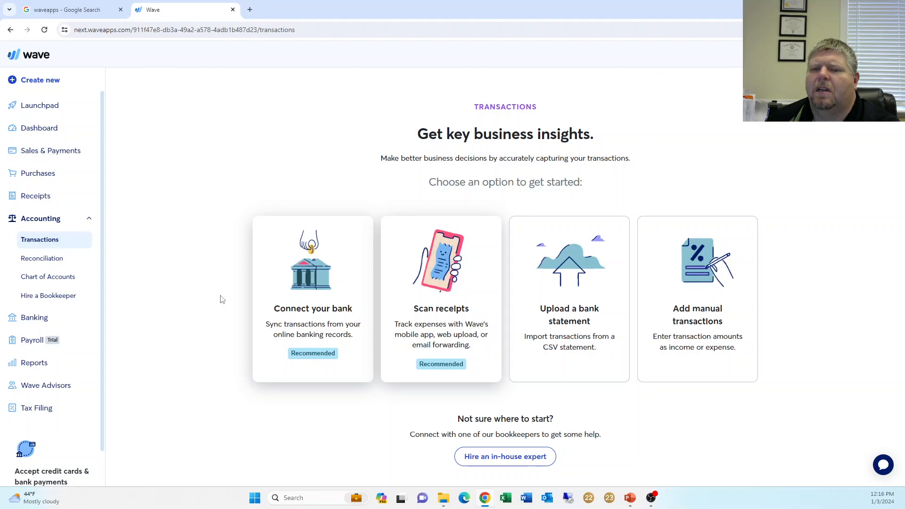
{"action": "left_click", "coordinate": [441, 500]}
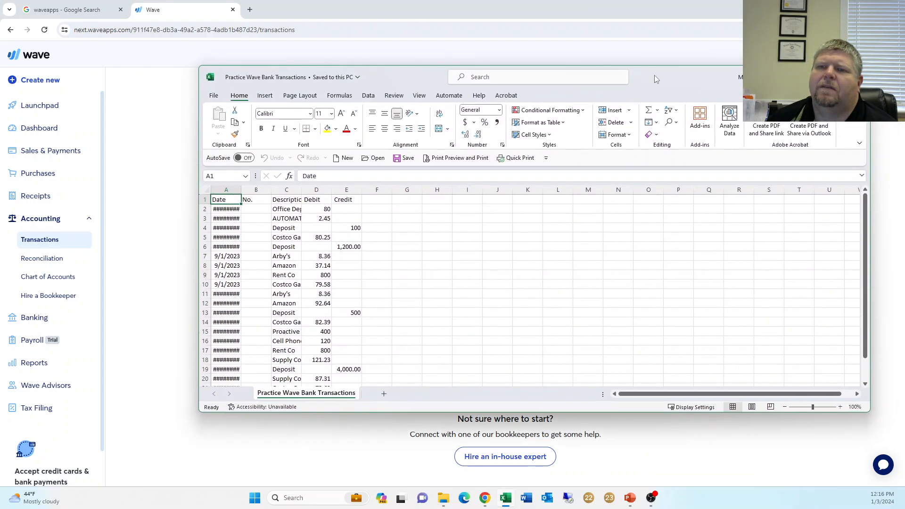
Maximize the workbook, then autofit column A and widen column C to show full dates and descriptions.
{"action": "double_click", "coordinate": [656, 75]}
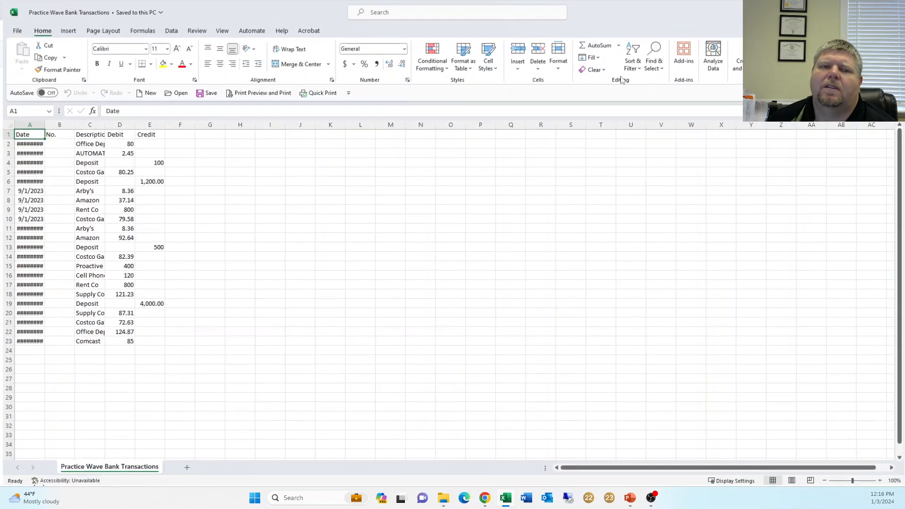
{"action": "double_click", "coordinate": [42, 124]}
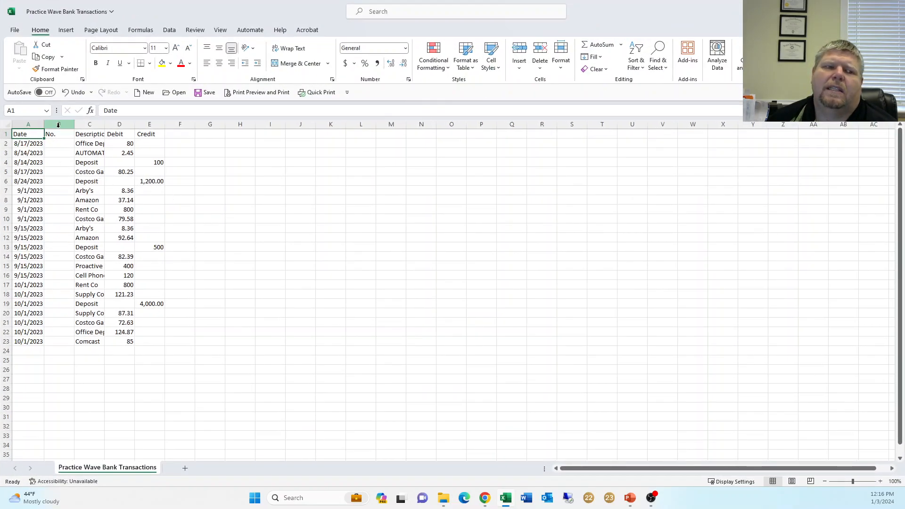
{"action": "left_click_drag", "start_coordinate": [105, 126], "coordinate": [195, 125]}
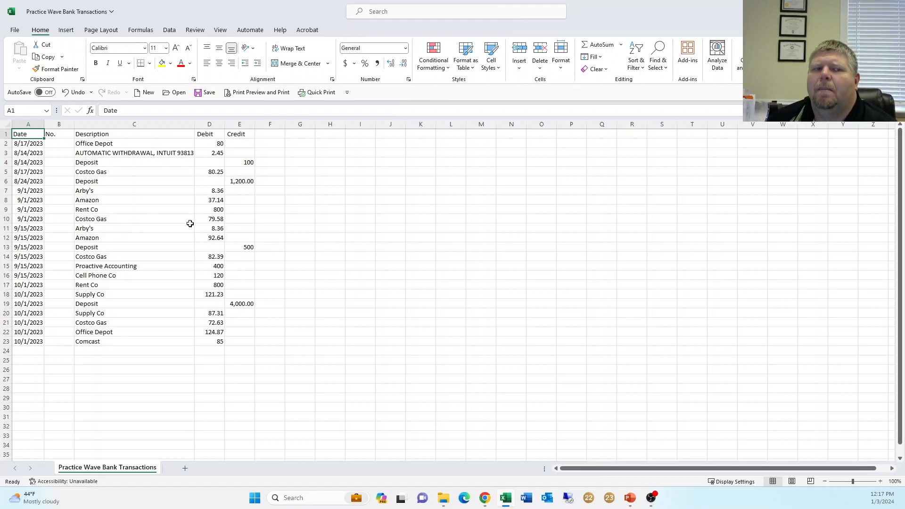
Close the Excel workbook without saving and start uploading a bank statement in Wave.
{"action": "left_click", "coordinate": [893, 7]}
{"action": "left_click", "coordinate": [526, 318]}
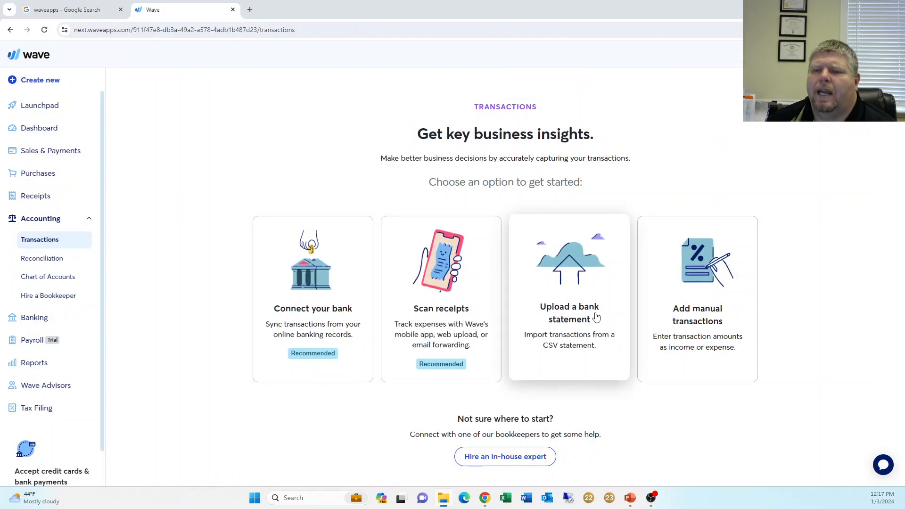
{"action": "left_click", "coordinate": [569, 309]}
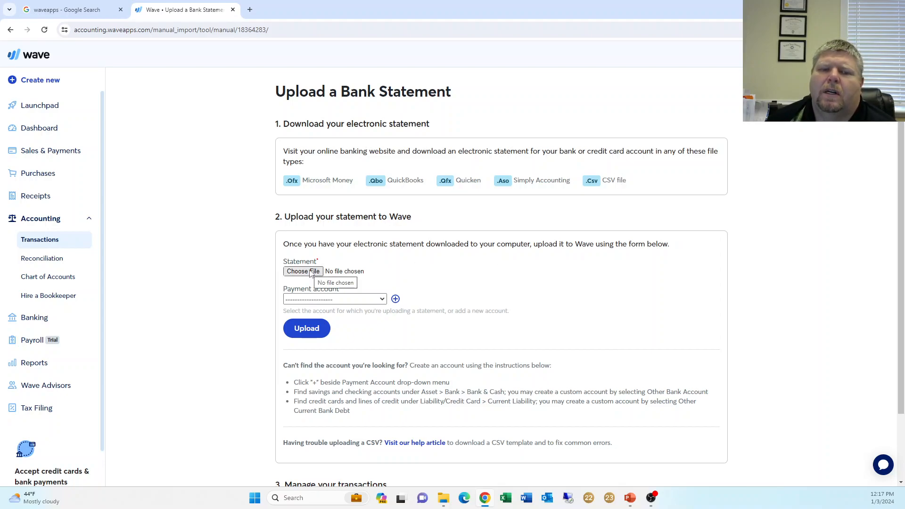
Attach the Practice Wave Bank Transactions file and review the available payment accounts.
{"action": "left_click", "coordinate": [312, 272]}
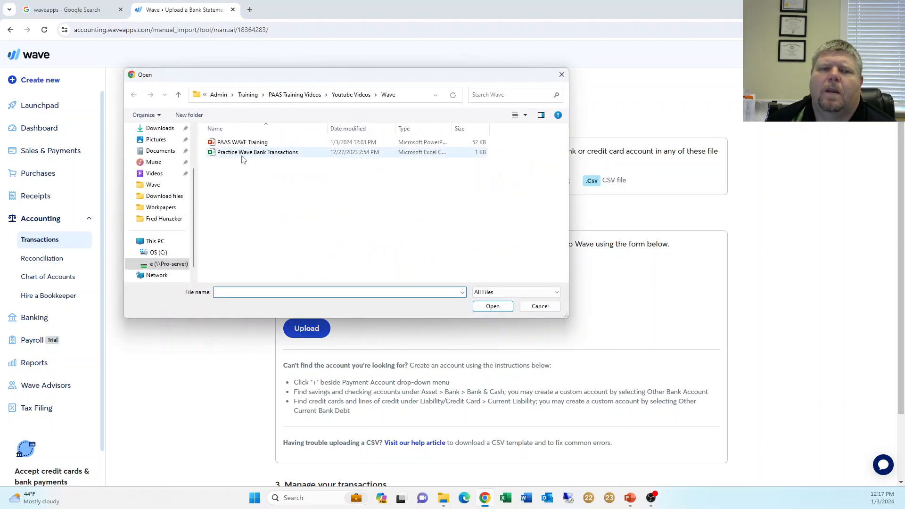
{"action": "double_click", "coordinate": [240, 154]}
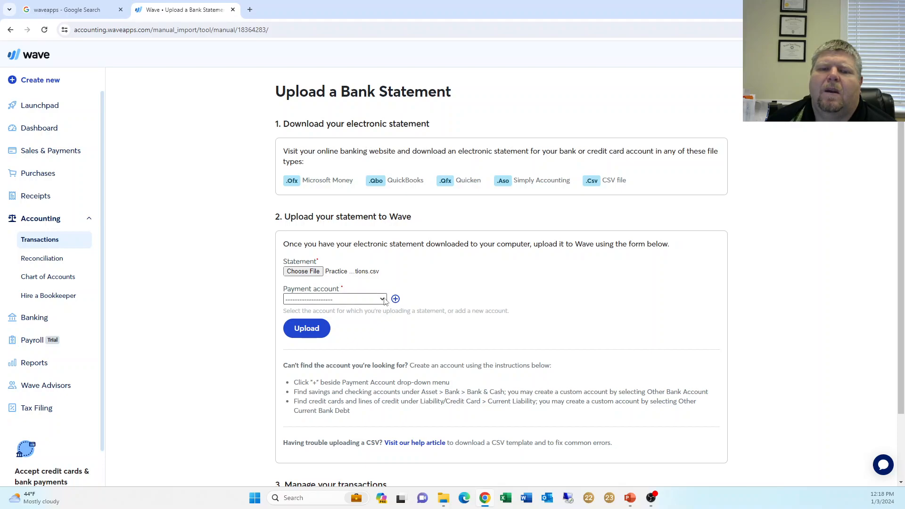
{"action": "left_click", "coordinate": [383, 300]}
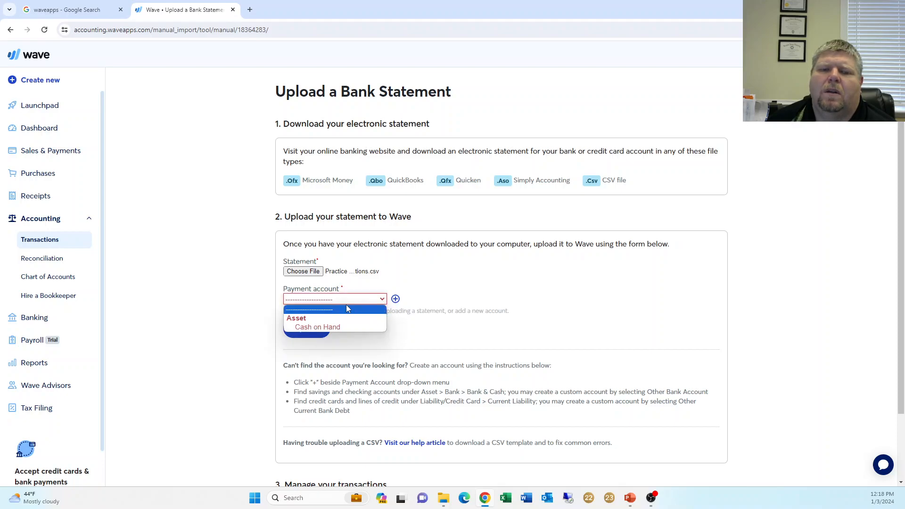
{"action": "left_click", "coordinate": [412, 268]}
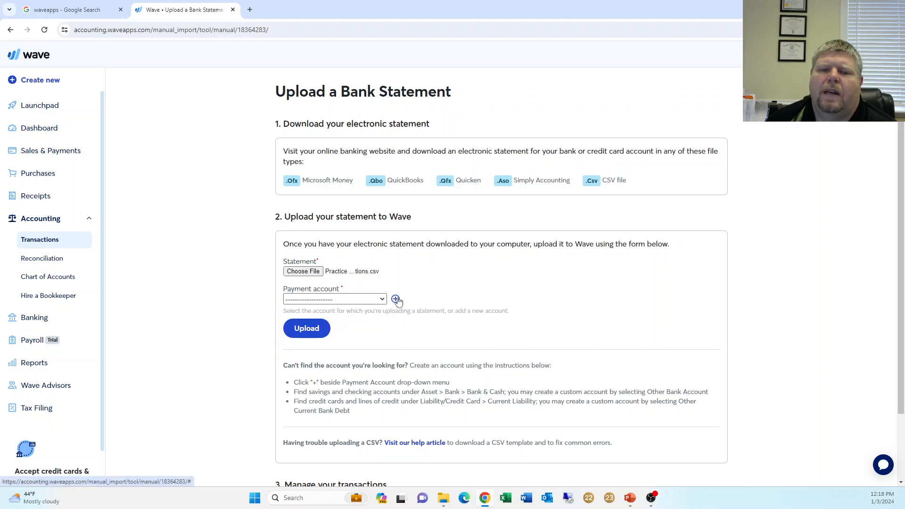
{"action": "left_click", "coordinate": [396, 299]}
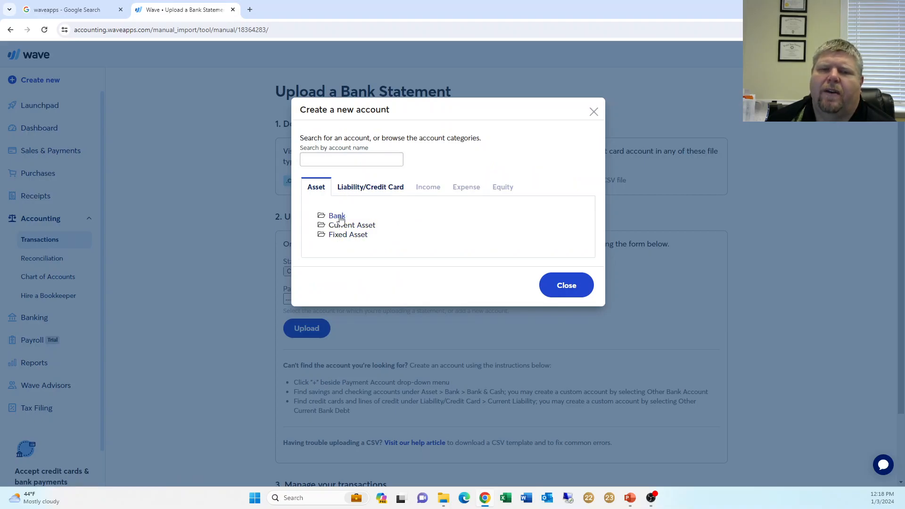
{"action": "left_click", "coordinate": [338, 216]}
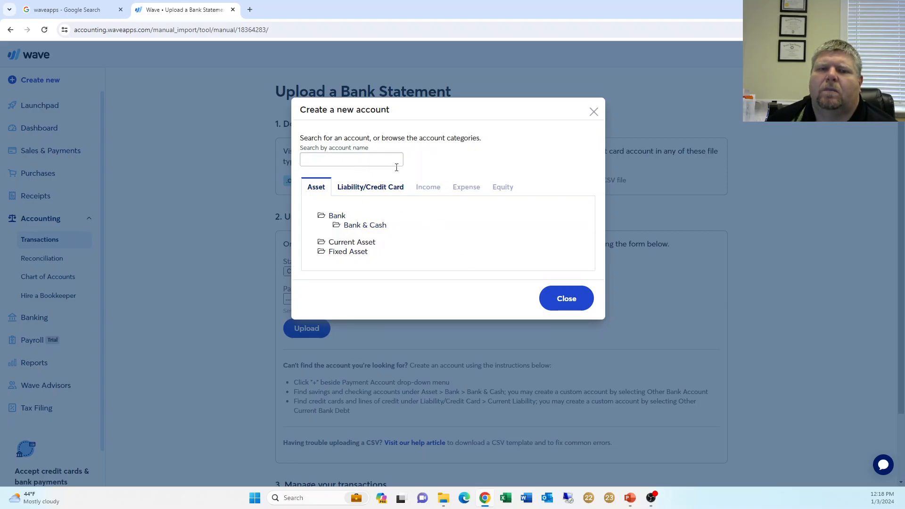
{"action": "left_click", "coordinate": [342, 218]}
{"action": "left_click", "coordinate": [340, 218]}
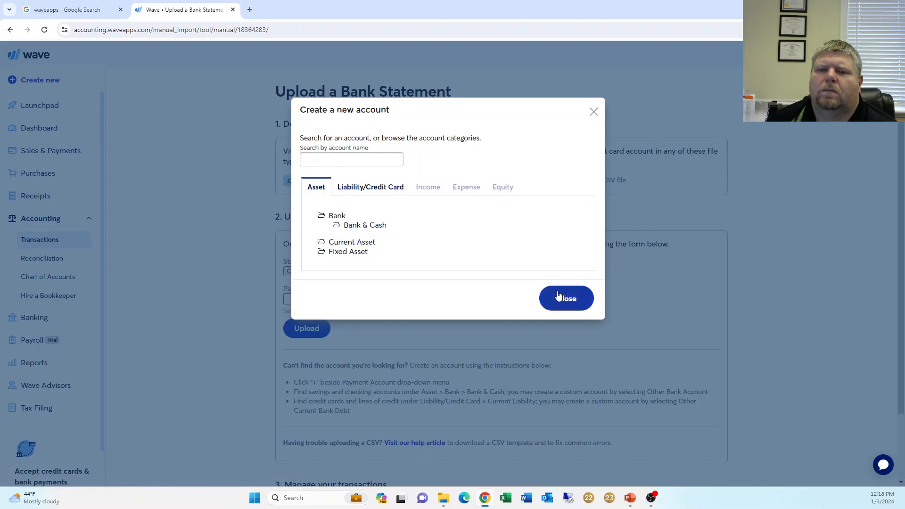
{"action": "left_click", "coordinate": [593, 113]}
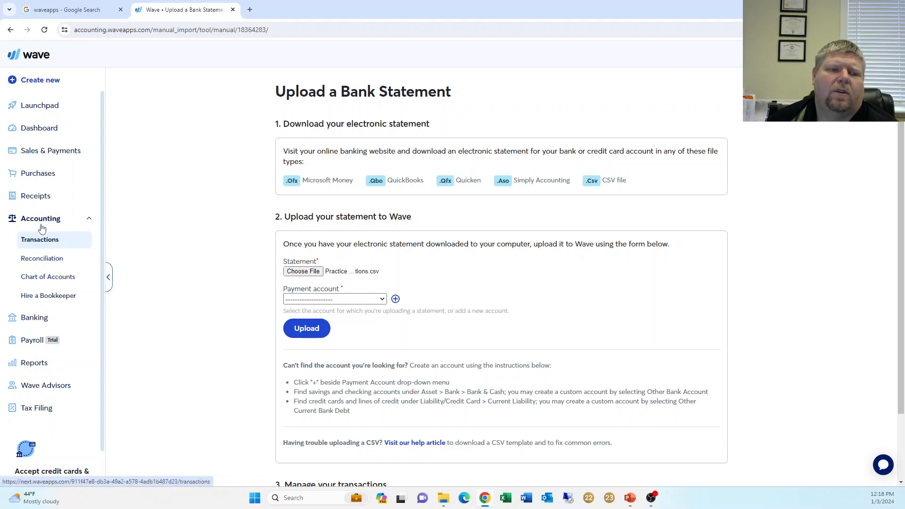
Add a Cash and Bank account named 'Checking Accounting xx12345' in the Chart of Accounts, then return to Transactions.
{"action": "left_click", "coordinate": [29, 278]}
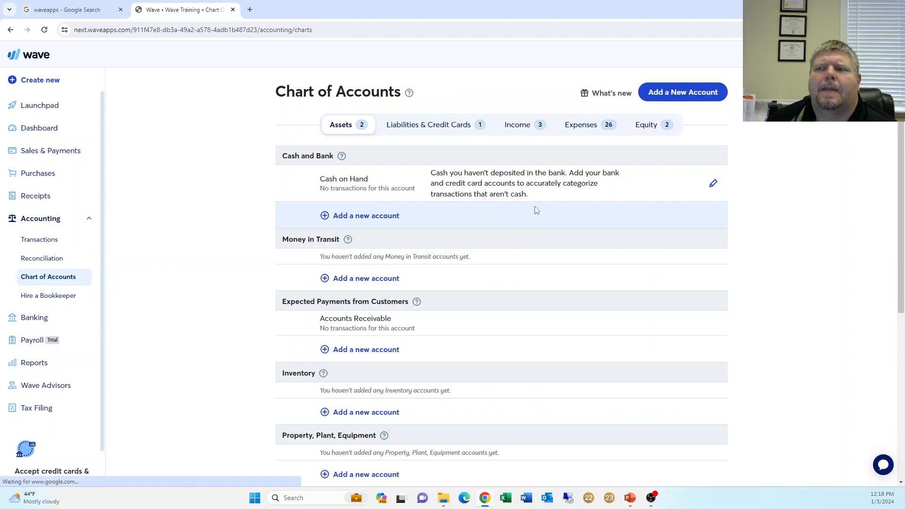
{"action": "left_click", "coordinate": [695, 92]}
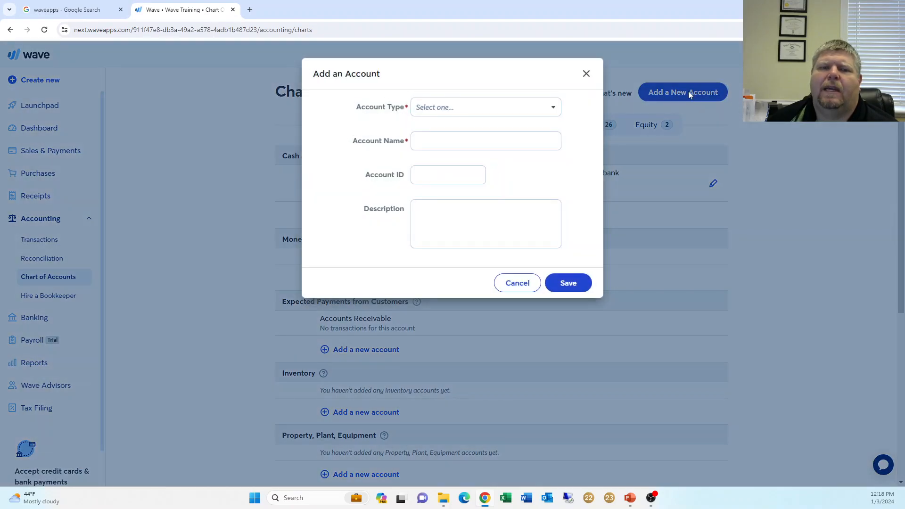
{"action": "left_click", "coordinate": [444, 110]}
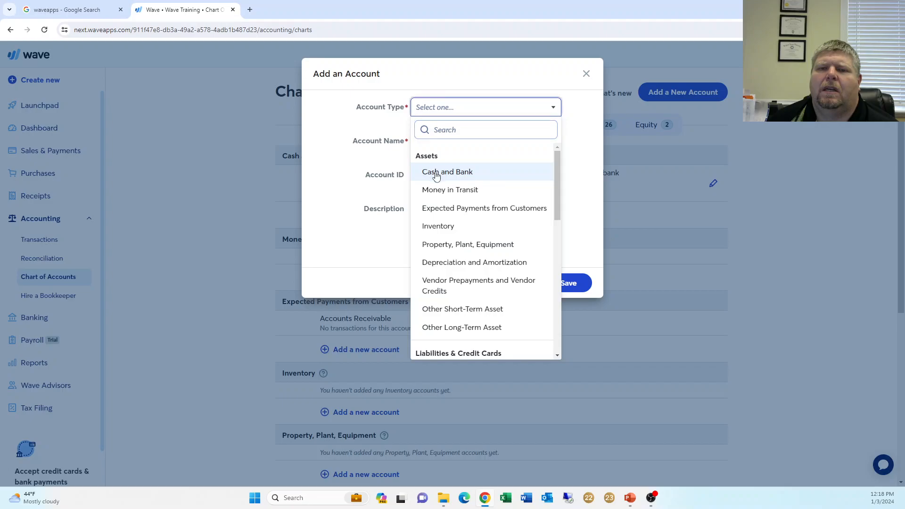
{"action": "left_click", "coordinate": [433, 173]}
{"action": "left_click", "coordinate": [449, 145]}
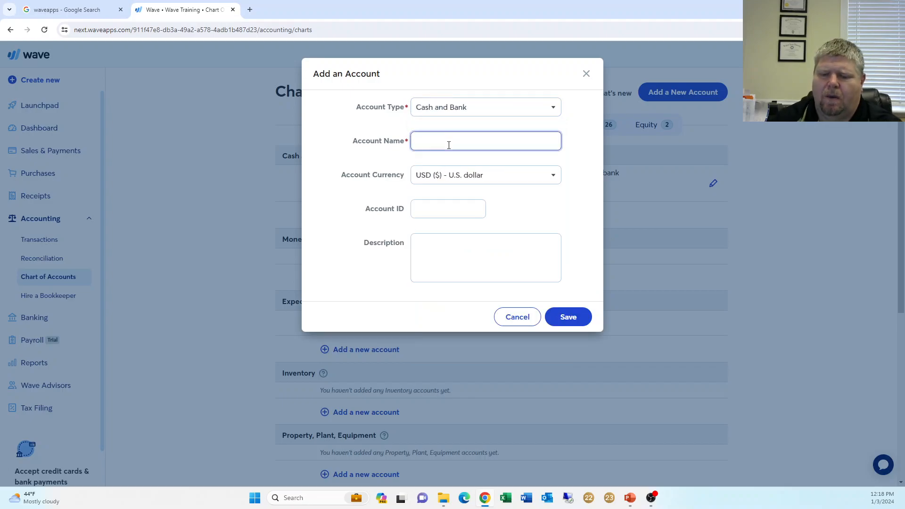
{"action": "type", "text": "Chek"}
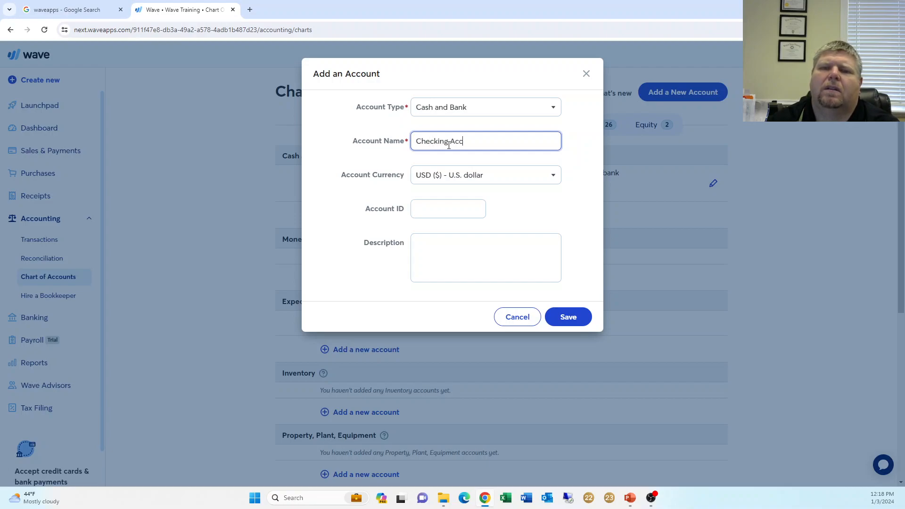
{"action": "type", "text": "king Accounting"}
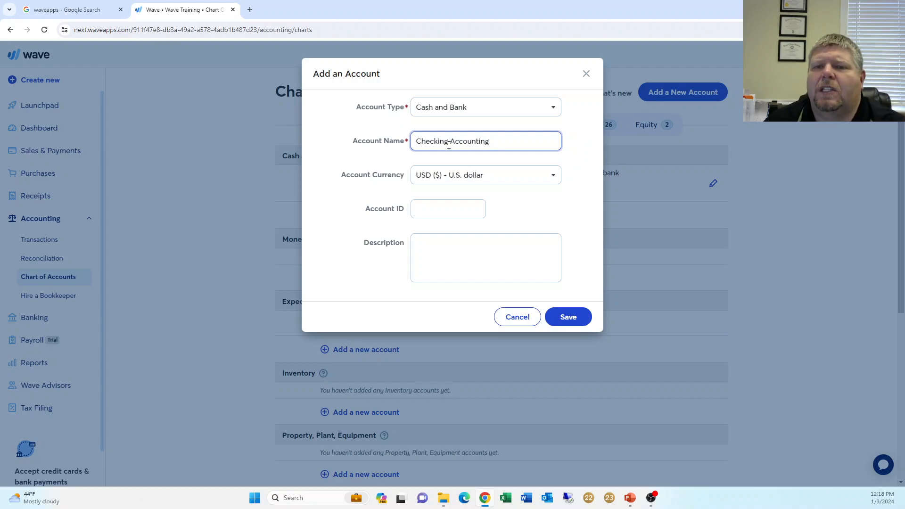
{"action": "type", "text": "xx12345"}
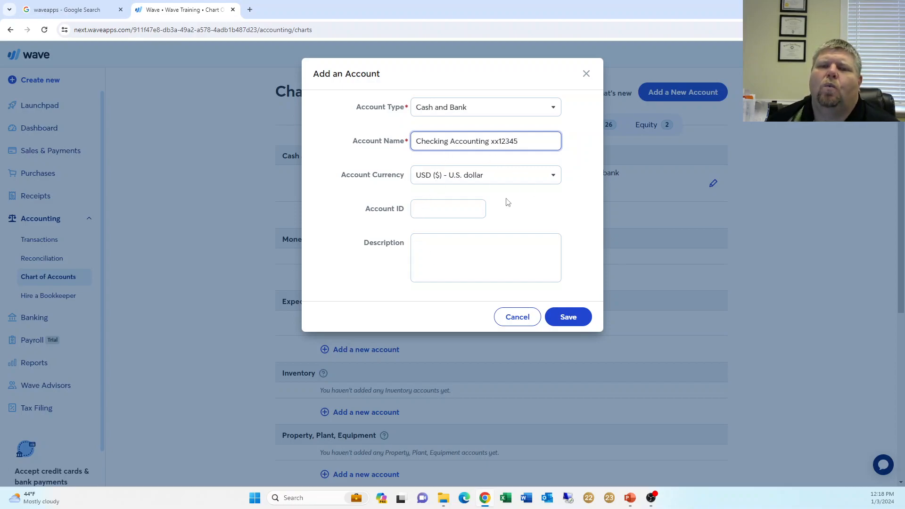
{"action": "left_click", "coordinate": [570, 319]}
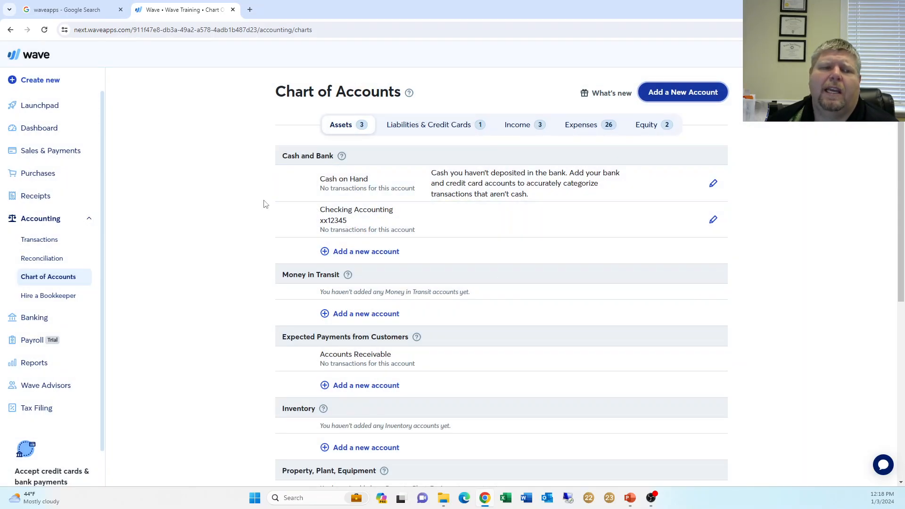
{"action": "left_click", "coordinate": [37, 241]}
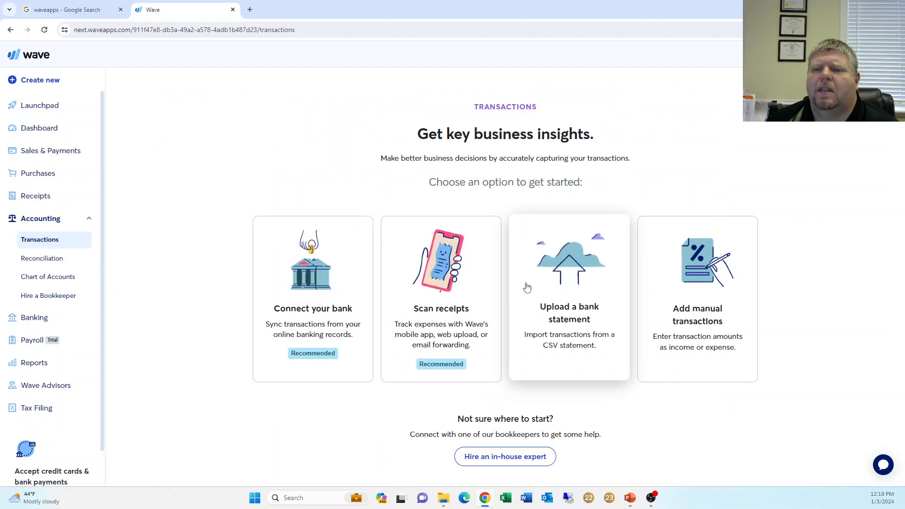
Upload the practice transactions CSV as a bank statement for the checking account.
{"action": "left_click", "coordinate": [575, 293]}
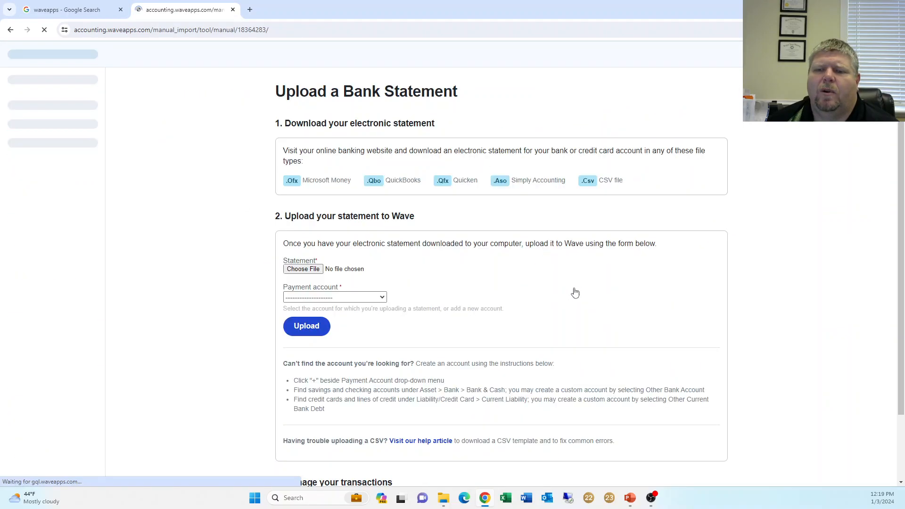
{"action": "left_click", "coordinate": [303, 271]}
{"action": "double_click", "coordinate": [246, 157]}
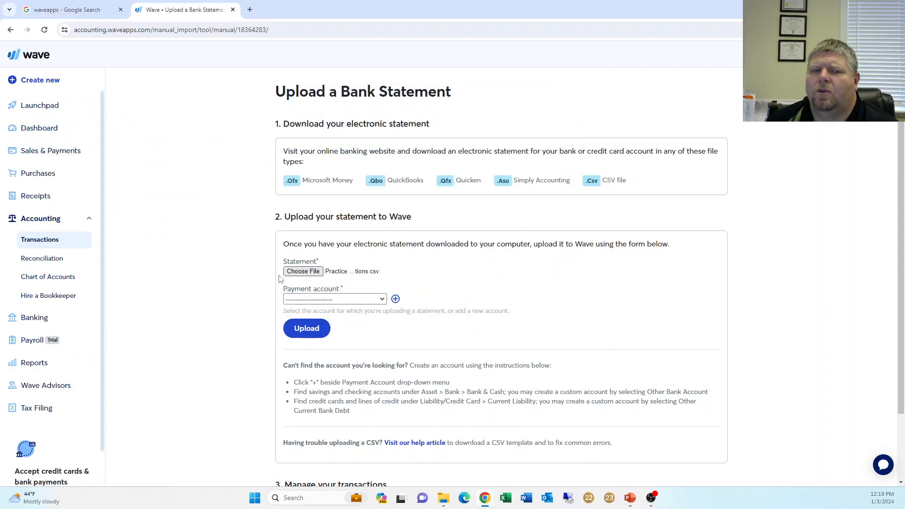
{"action": "left_click", "coordinate": [383, 300]}
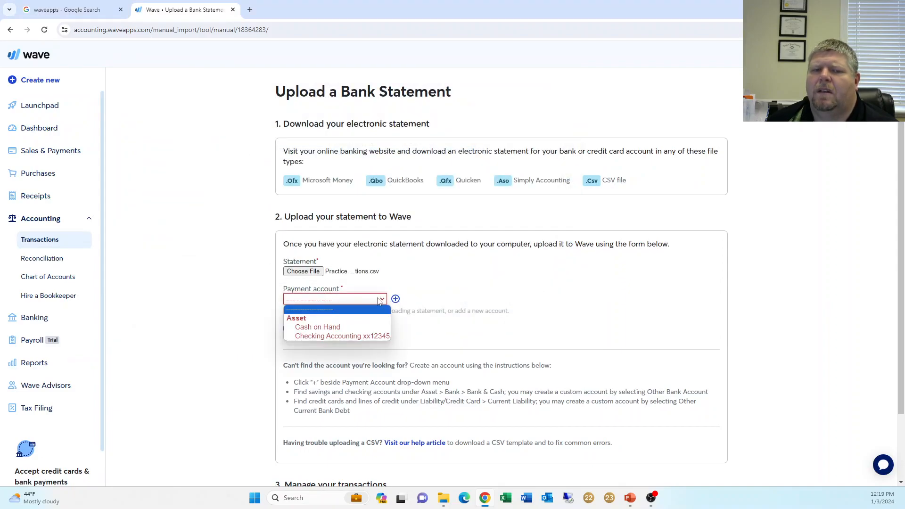
{"action": "left_click", "coordinate": [329, 338]}
{"action": "left_click", "coordinate": [307, 331]}
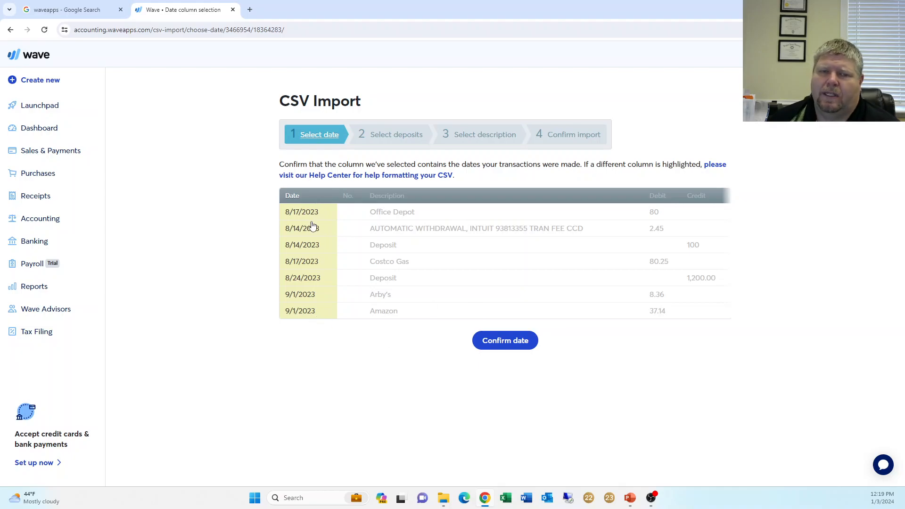
Map the Date, Credit (deposits) and Description columns and finish the import.
{"action": "left_click", "coordinate": [499, 343]}
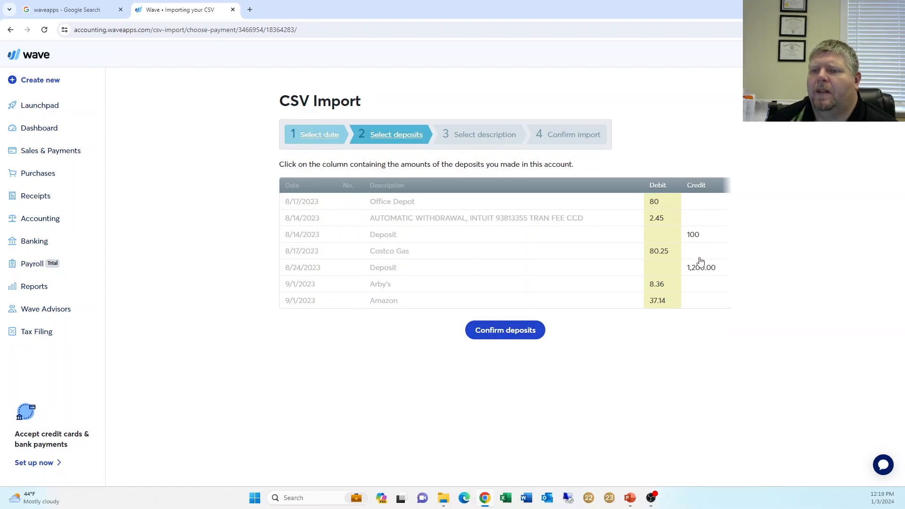
{"action": "left_click", "coordinate": [706, 226]}
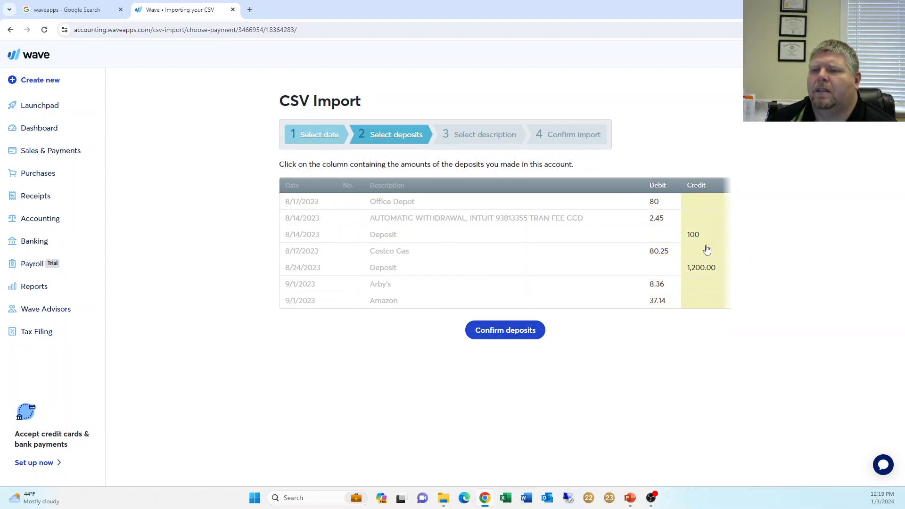
{"action": "left_click", "coordinate": [508, 332]}
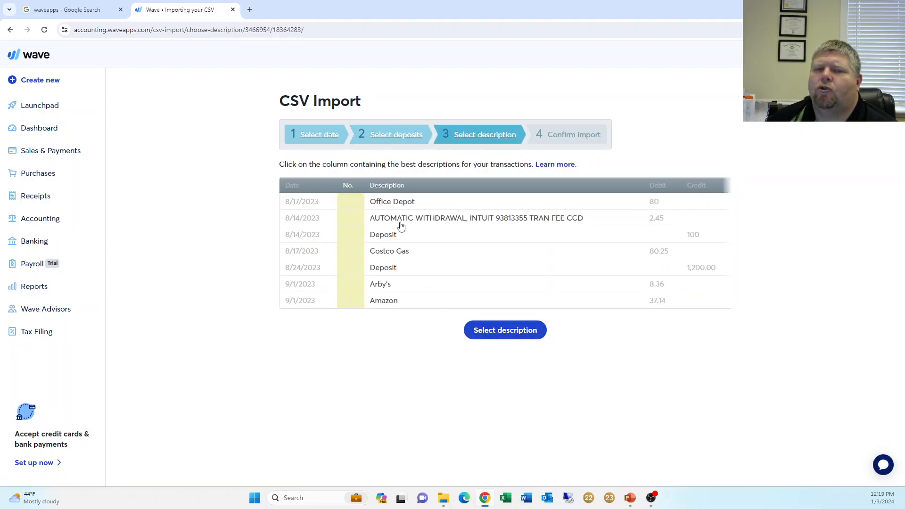
{"action": "left_click", "coordinate": [400, 229]}
{"action": "left_click", "coordinate": [509, 330]}
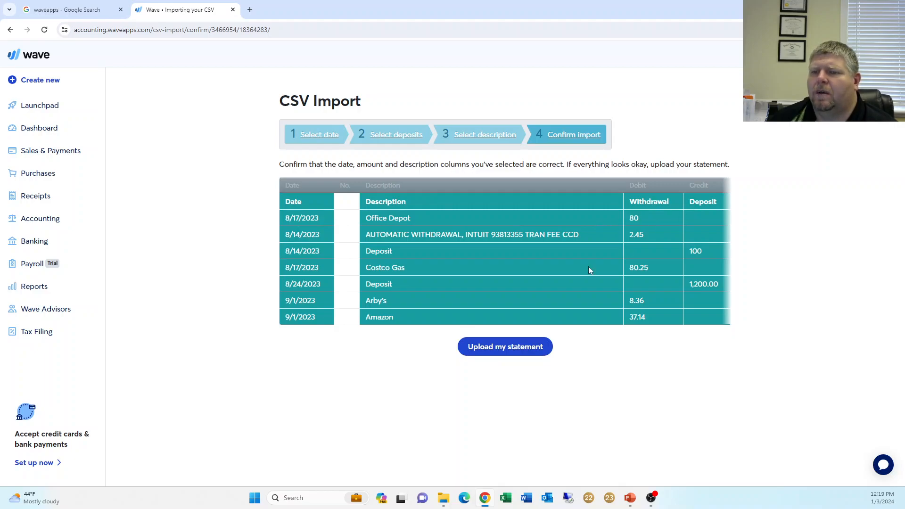
{"action": "left_click", "coordinate": [501, 351]}
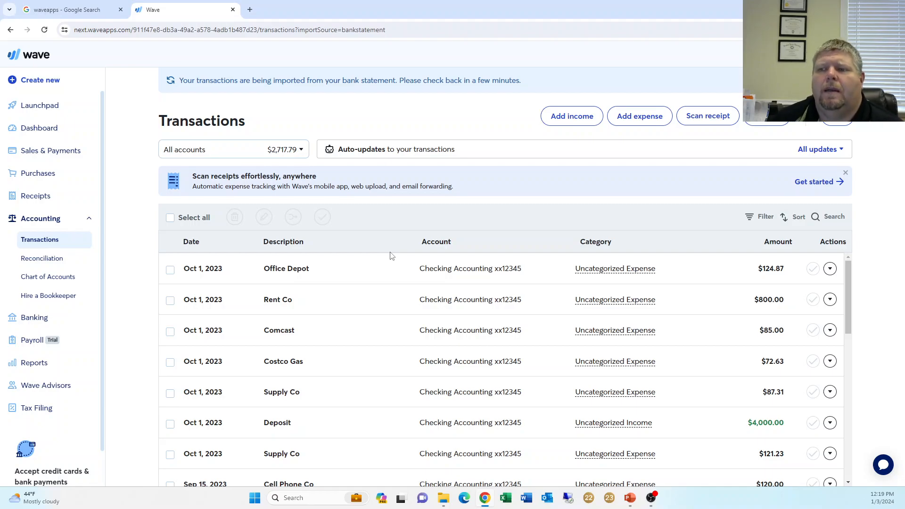
{"action": "scroll", "coordinate": [369, 382], "scroll_direction": "down", "scroll_amount": 10}
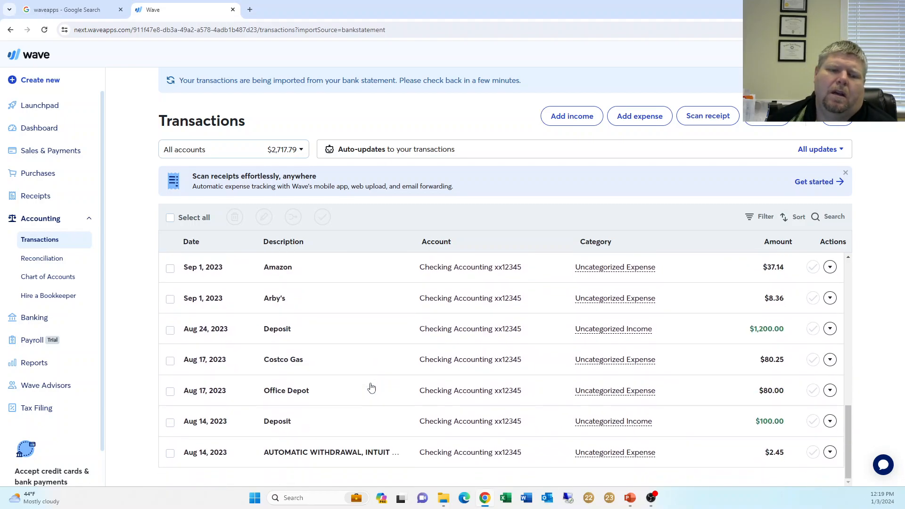
{"action": "scroll", "coordinate": [368, 394], "scroll_direction": "up", "scroll_amount": 10}
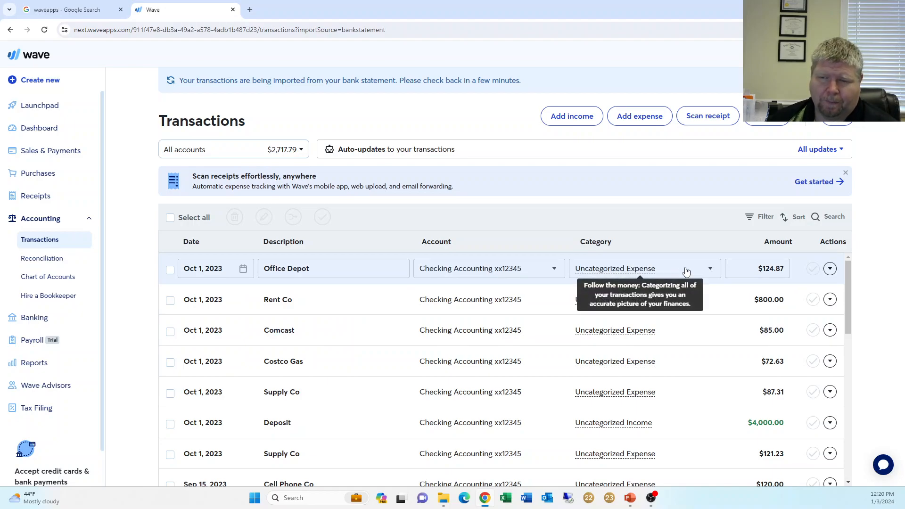
Categorize the $124.87 Office Depot charge as Office Supplies, mark it reviewed, and select the Oct 1 Rent Co row.
{"action": "left_click", "coordinate": [707, 270]}
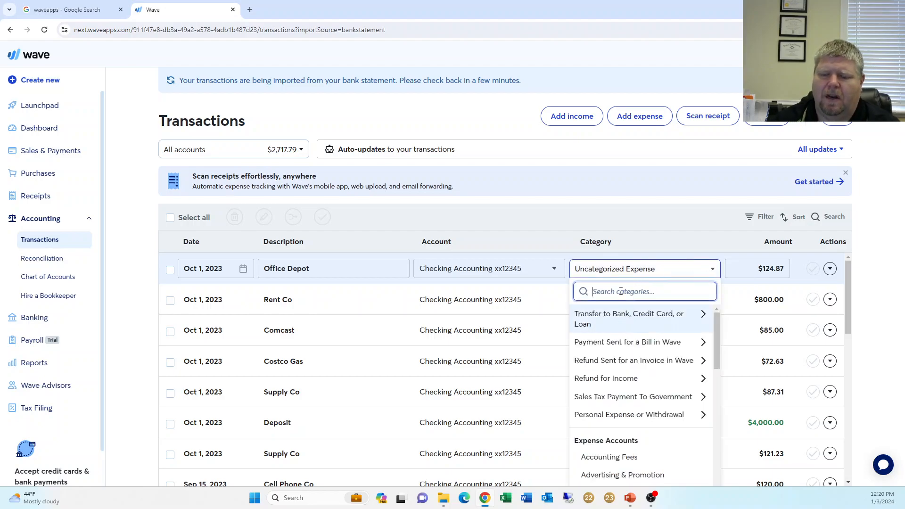
{"action": "type", "text": "off"}
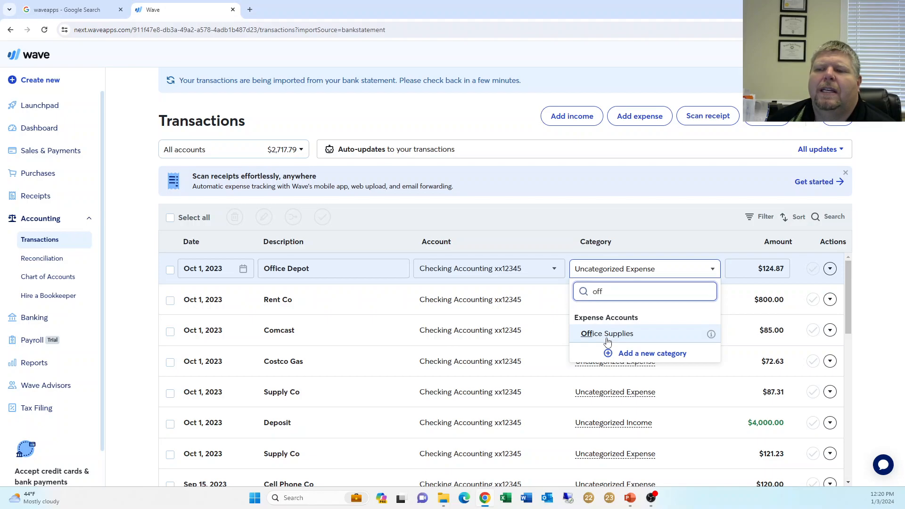
{"action": "left_click", "coordinate": [606, 338]}
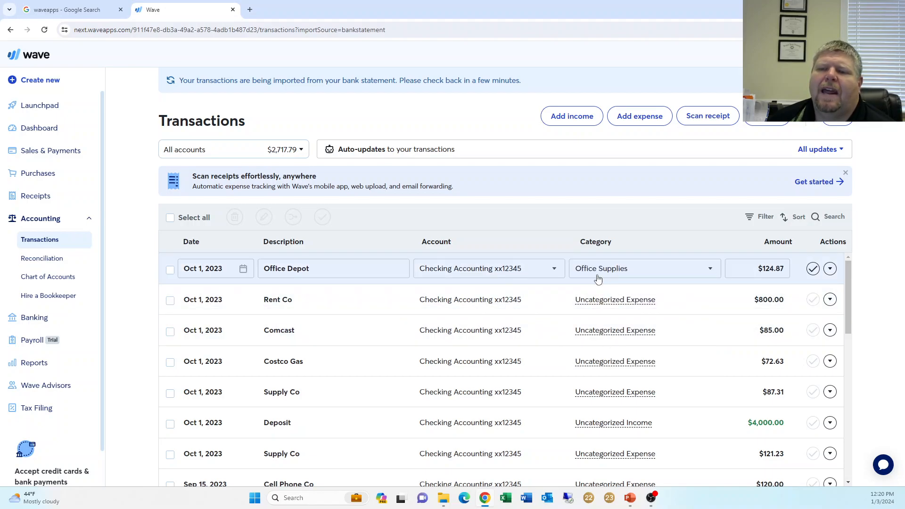
{"action": "left_click", "coordinate": [813, 269]}
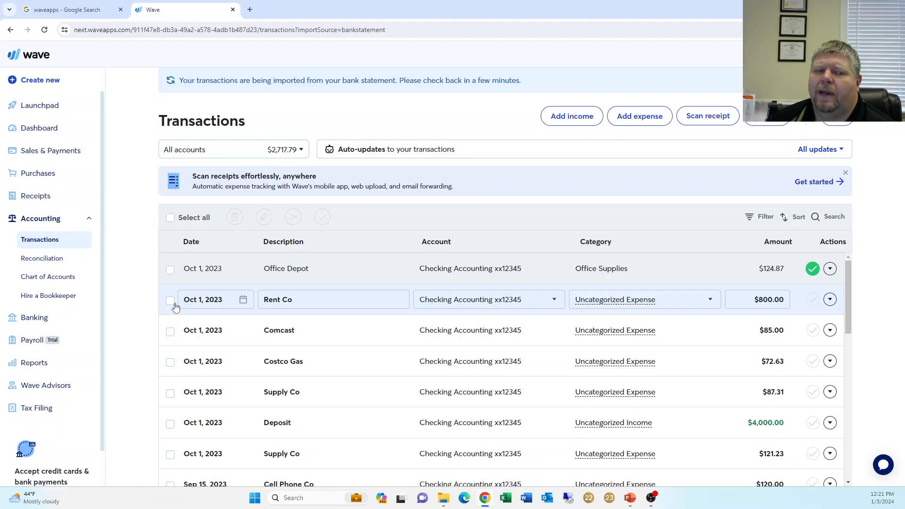
{"action": "left_click", "coordinate": [171, 302]}
Also select the Sep 1 Rent Co transaction alongside the Oct 1 one.
{"action": "scroll", "coordinate": [184, 375], "scroll_direction": "down", "scroll_amount": 4}
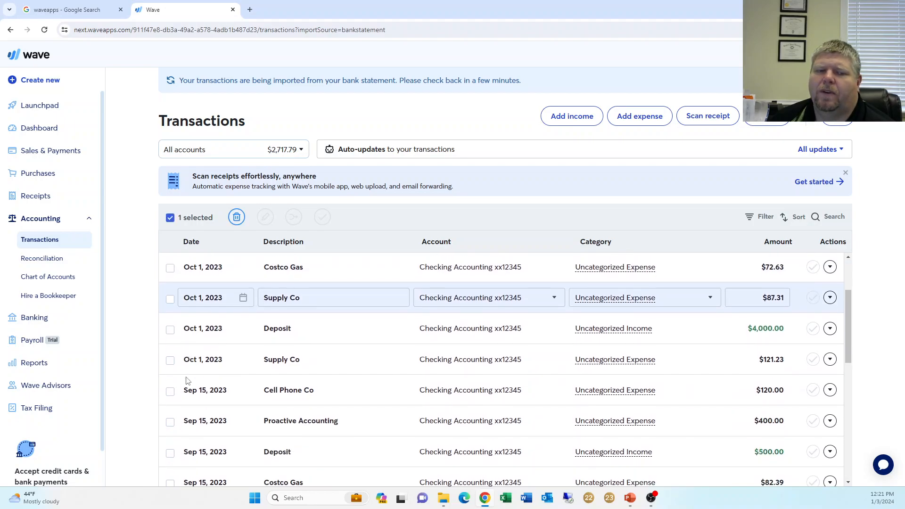
{"action": "scroll", "coordinate": [187, 380], "scroll_direction": "down", "scroll_amount": 3}
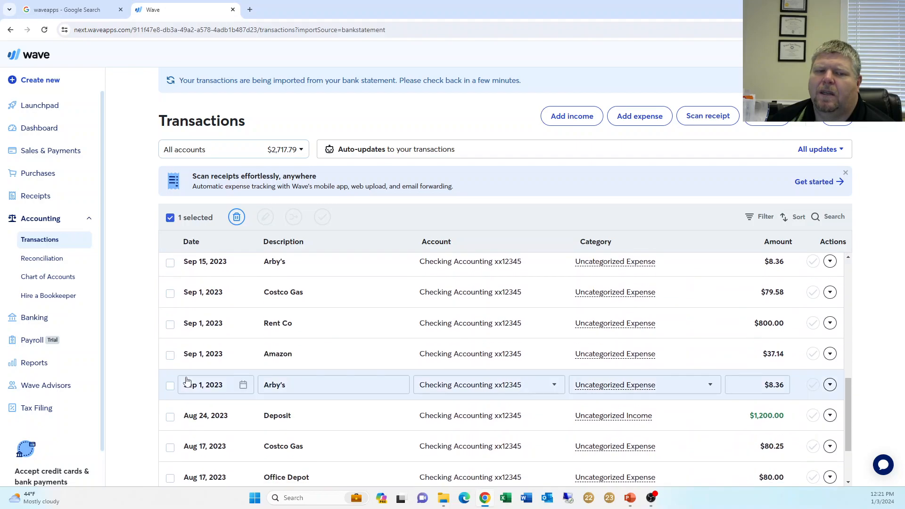
{"action": "left_click", "coordinate": [170, 325]}
{"action": "scroll", "coordinate": [170, 358], "scroll_direction": "down", "scroll_amount": 2}
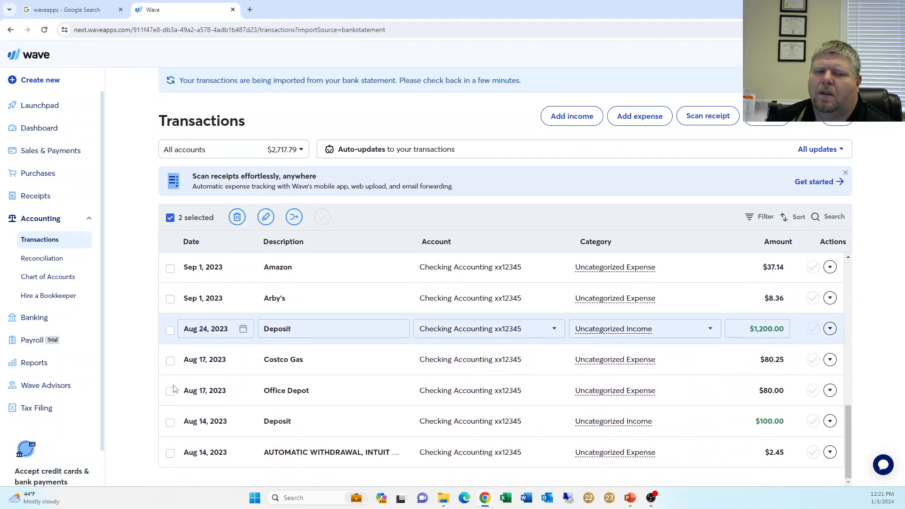
{"action": "scroll", "coordinate": [222, 377], "scroll_direction": "up", "scroll_amount": 8}
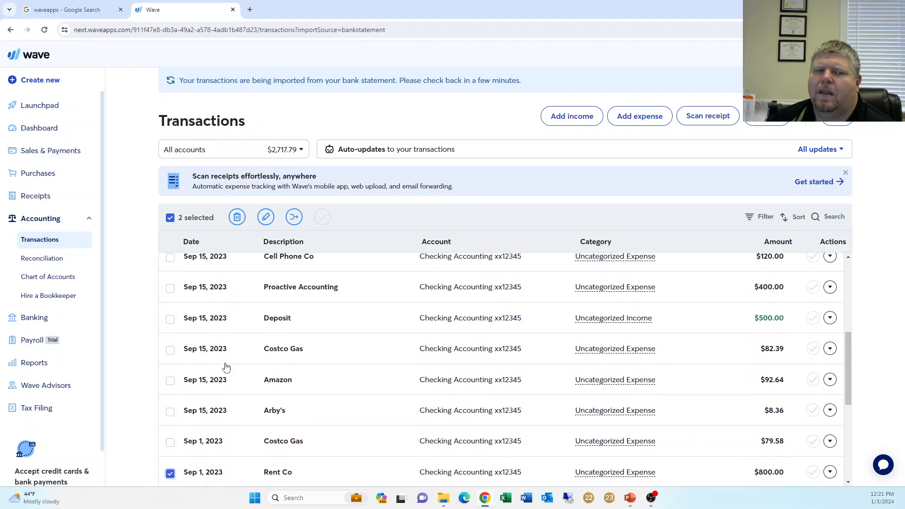
Bulk-change both Rent Co transactions to Rent Expense and mark them reviewed.
{"action": "left_click", "coordinate": [266, 219]}
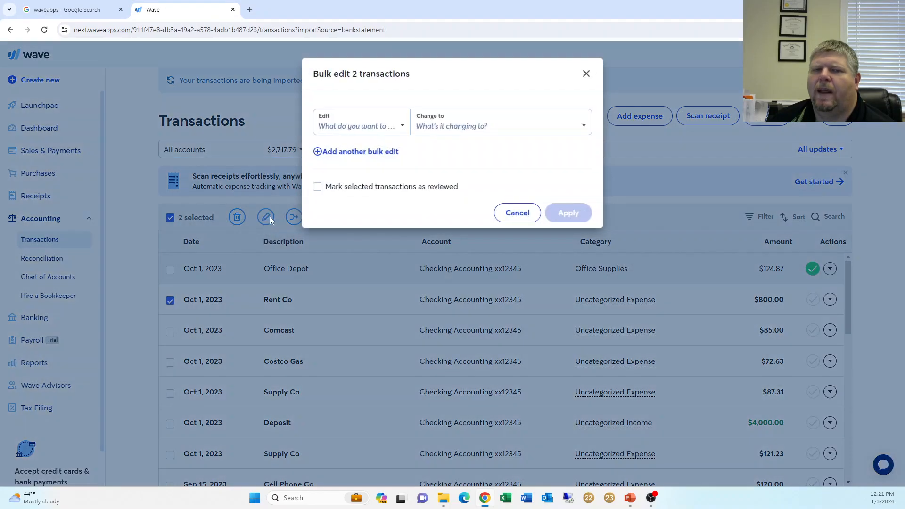
{"action": "left_click", "coordinate": [398, 129]}
{"action": "left_click", "coordinate": [334, 144]}
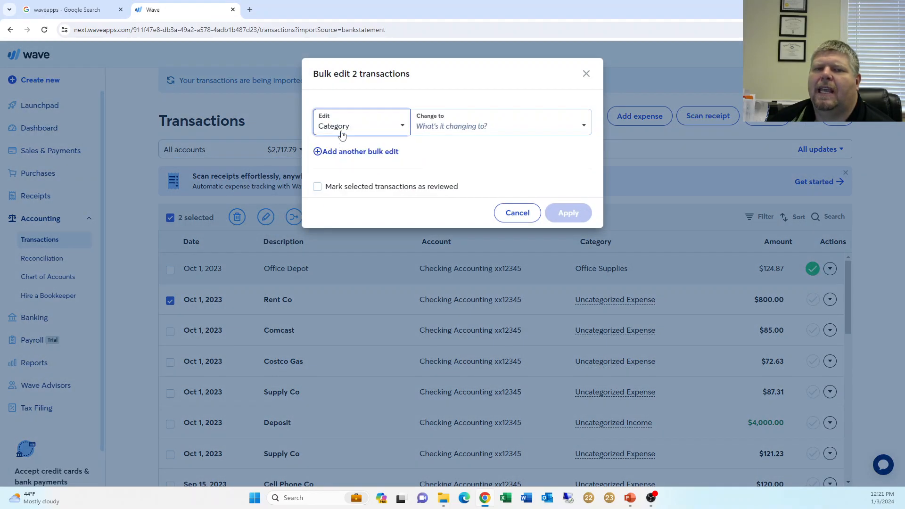
{"action": "left_click", "coordinate": [584, 130]}
{"action": "scroll", "coordinate": [414, 330], "scroll_direction": "down", "scroll_amount": 10}
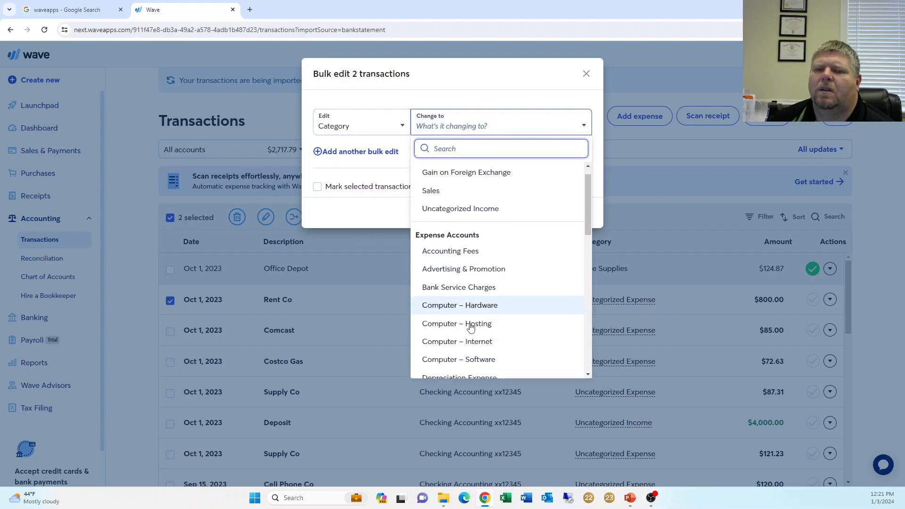
{"action": "left_click", "coordinate": [447, 246]}
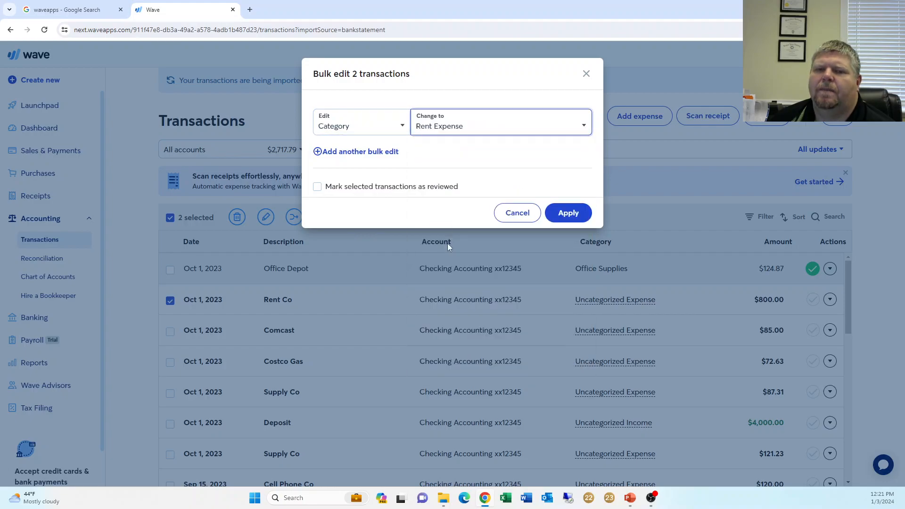
{"action": "left_click", "coordinate": [317, 187]}
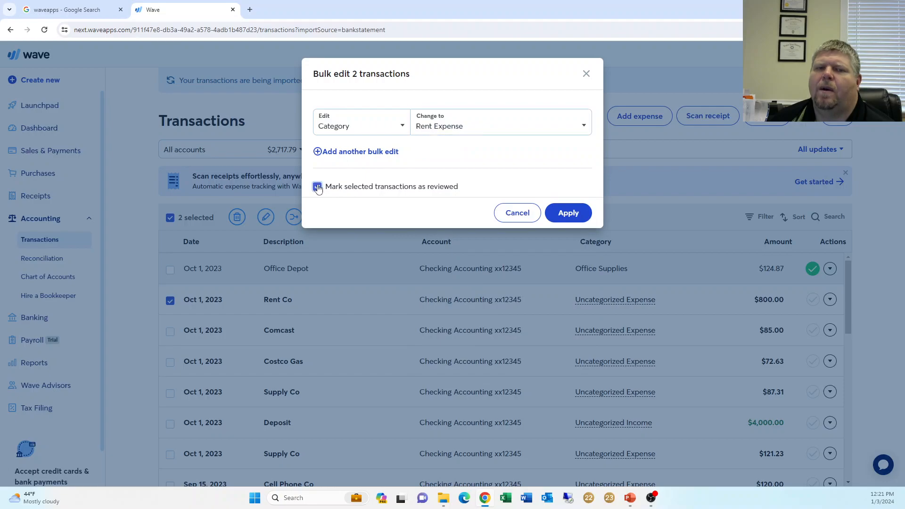
{"action": "left_click", "coordinate": [574, 217]}
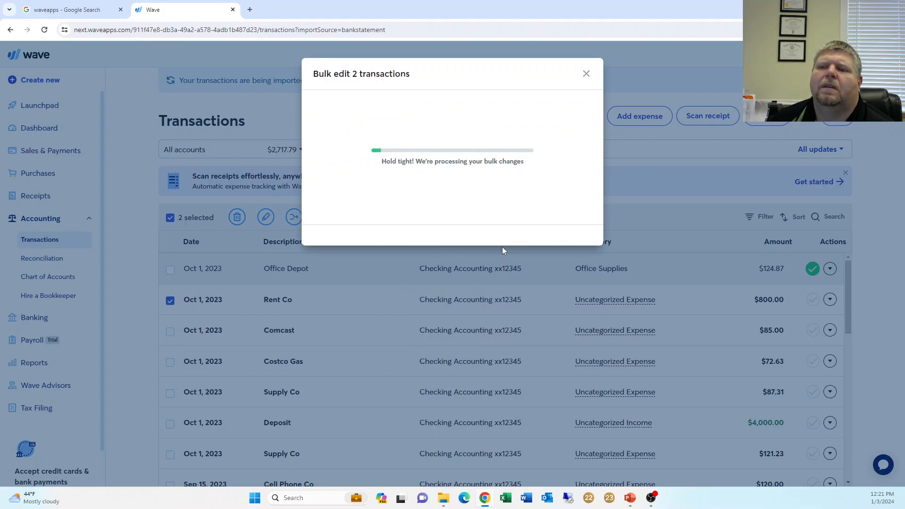
Close the bulk edit summary and select the Sep 15 and Sep 1 Arby's transactions.
{"action": "left_click", "coordinate": [569, 170]}
{"action": "scroll", "coordinate": [202, 332], "scroll_direction": "down", "scroll_amount": 2}
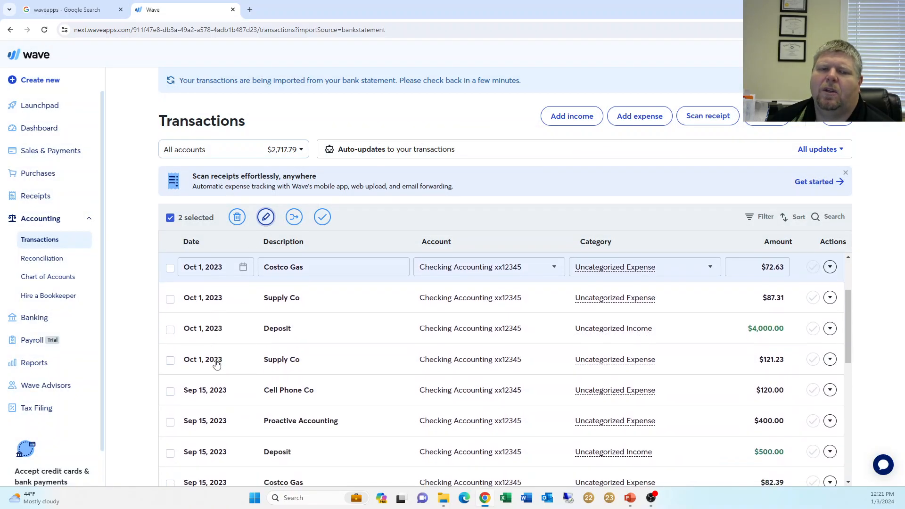
{"action": "scroll", "coordinate": [216, 360], "scroll_direction": "up", "scroll_amount": 1}
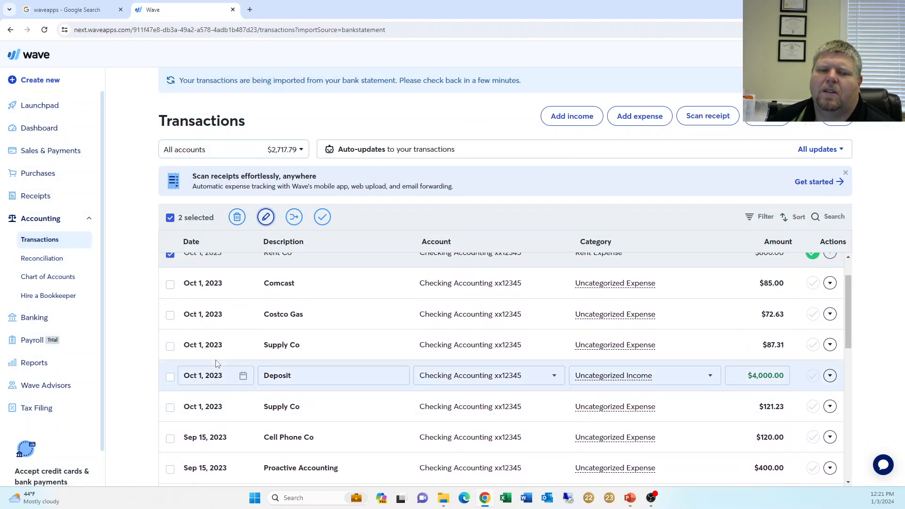
{"action": "scroll", "coordinate": [216, 363], "scroll_direction": "down", "scroll_amount": 5}
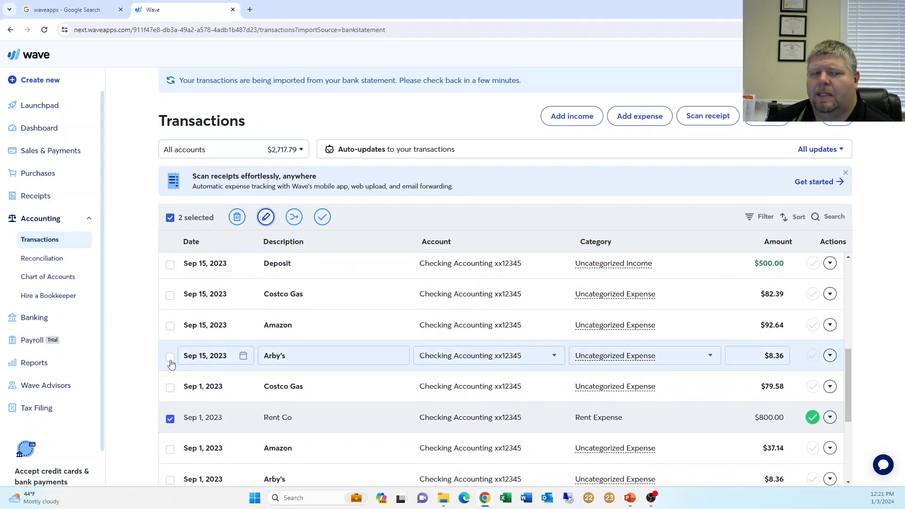
{"action": "left_click", "coordinate": [170, 356]}
{"action": "scroll", "coordinate": [170, 372], "scroll_direction": "down", "scroll_amount": 3}
{"action": "left_click", "coordinate": [170, 341]}
{"action": "scroll", "coordinate": [170, 424], "scroll_direction": "down", "scroll_amount": 1}
{"action": "scroll", "coordinate": [172, 423], "scroll_direction": "up", "scroll_amount": 2}
{"action": "scroll", "coordinate": [172, 423], "scroll_direction": "up", "scroll_amount": 6}
{"action": "scroll", "coordinate": [172, 423], "scroll_direction": "down", "scroll_amount": 1}
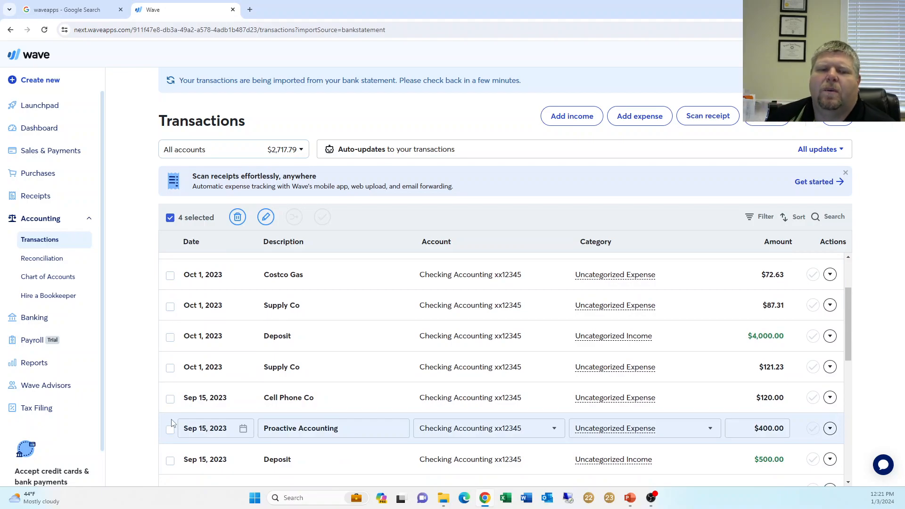
Deselect the Oct 1 and Sep 1 Rent Co transactions.
{"action": "scroll", "coordinate": [216, 407], "scroll_direction": "up", "scroll_amount": 3}
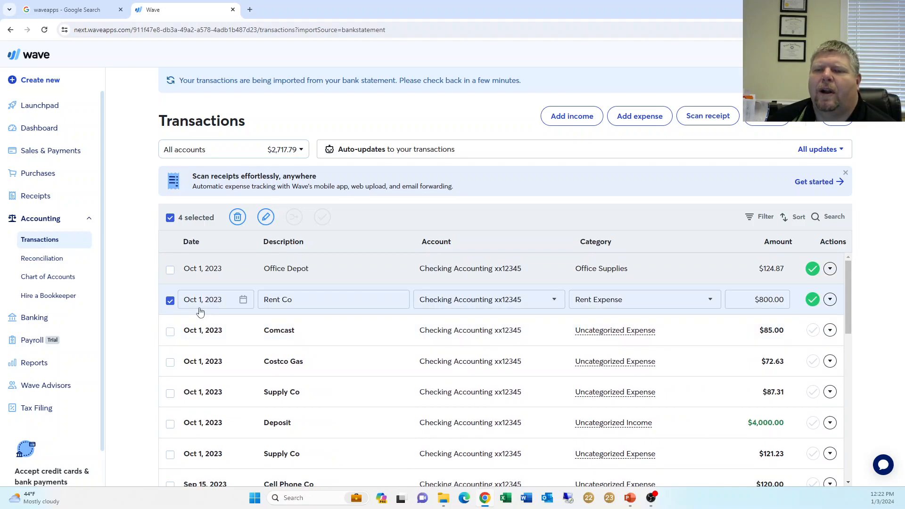
{"action": "left_click", "coordinate": [170, 301]}
{"action": "scroll", "coordinate": [172, 358], "scroll_direction": "down", "scroll_amount": 6}
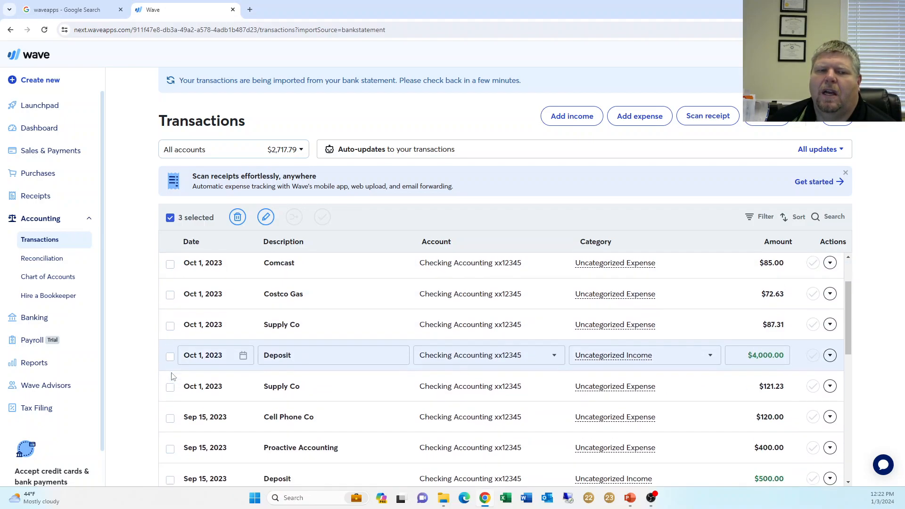
{"action": "scroll", "coordinate": [172, 378], "scroll_direction": "down", "scroll_amount": 1}
{"action": "left_click", "coordinate": [170, 371]}
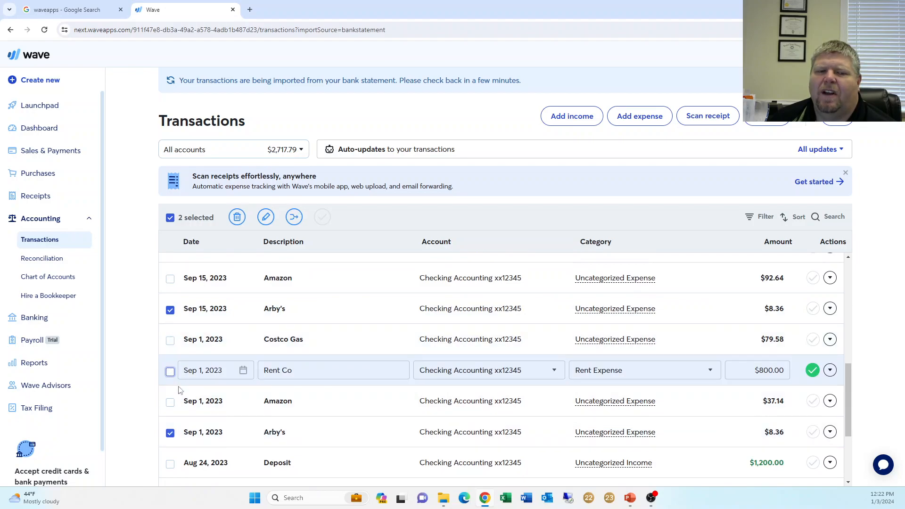
{"action": "scroll", "coordinate": [198, 330], "scroll_direction": "up", "scroll_amount": 5}
Bulk-change the two Arby's transactions' category to Meals and Entertainment.
{"action": "left_click", "coordinate": [266, 217]}
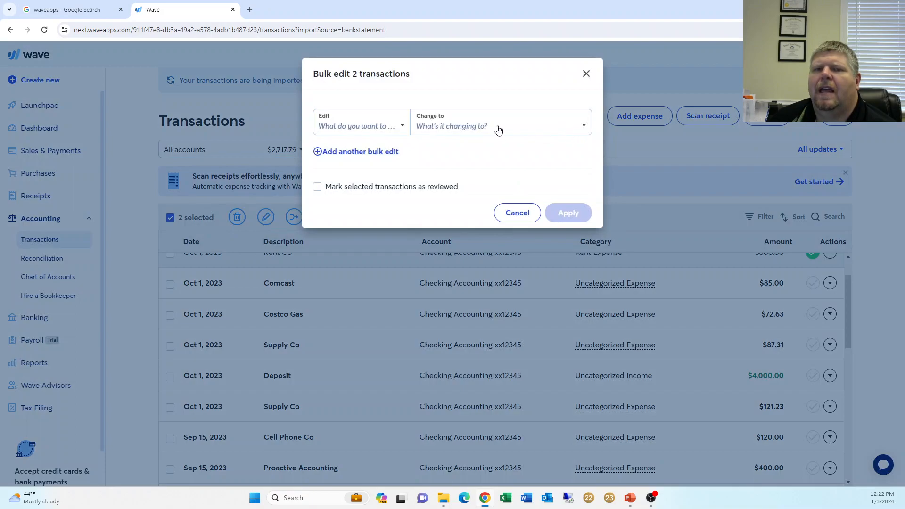
{"action": "left_click", "coordinate": [382, 131]}
{"action": "left_click", "coordinate": [347, 150]}
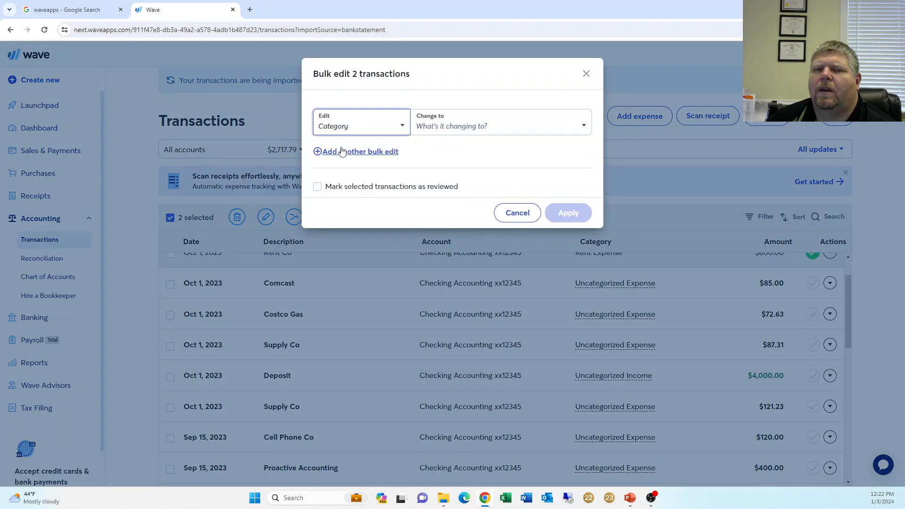
{"action": "left_click", "coordinate": [490, 126]}
{"action": "scroll", "coordinate": [460, 300], "scroll_direction": "down", "scroll_amount": 4}
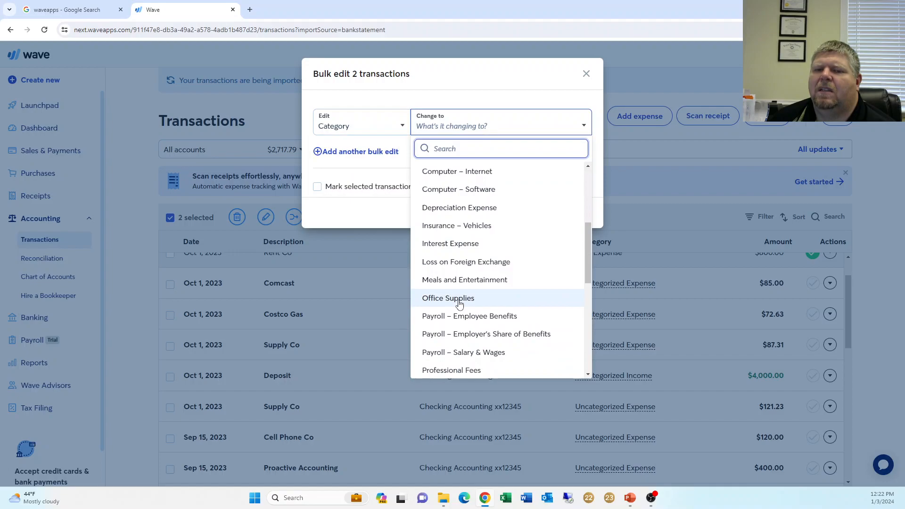
{"action": "left_click", "coordinate": [449, 282]}
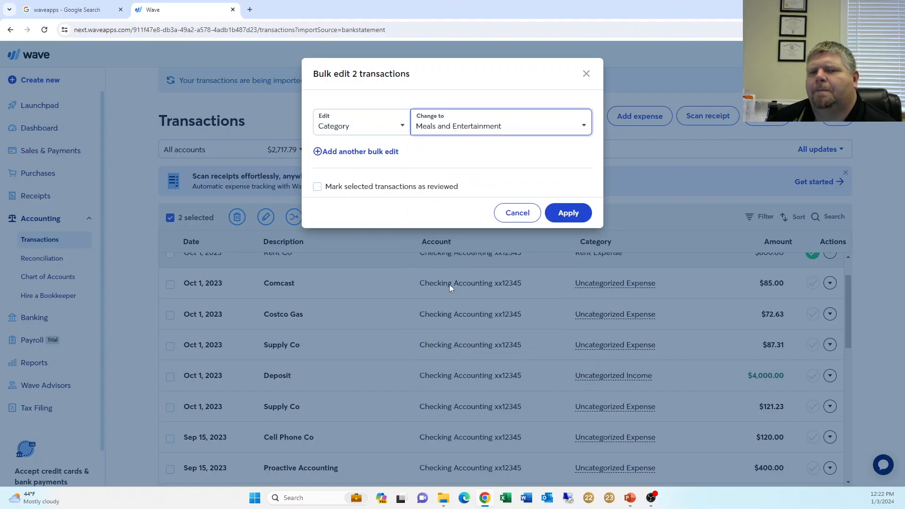
{"action": "left_click", "coordinate": [568, 215]}
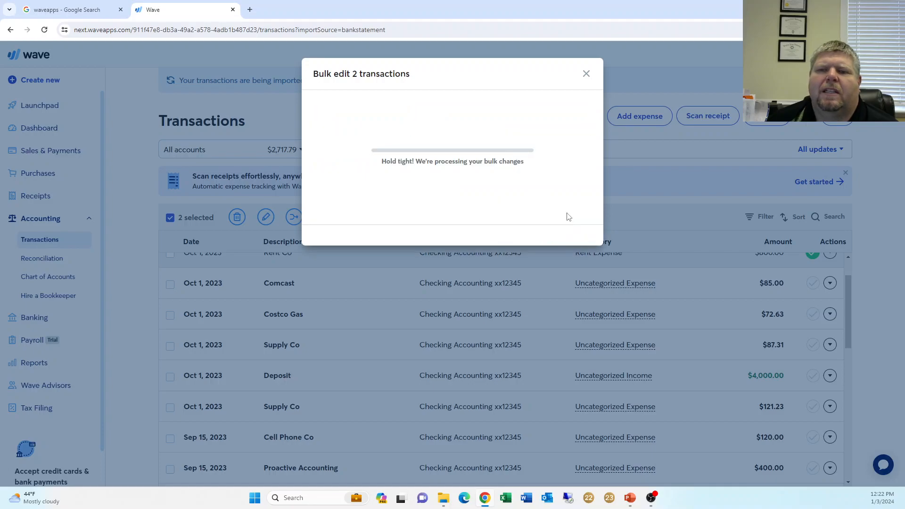
Select the Oct 1 $4,000, Sep 15 $500, Aug 24 $1,200 and Aug 14 $100 deposits.
{"action": "left_click", "coordinate": [566, 156]}
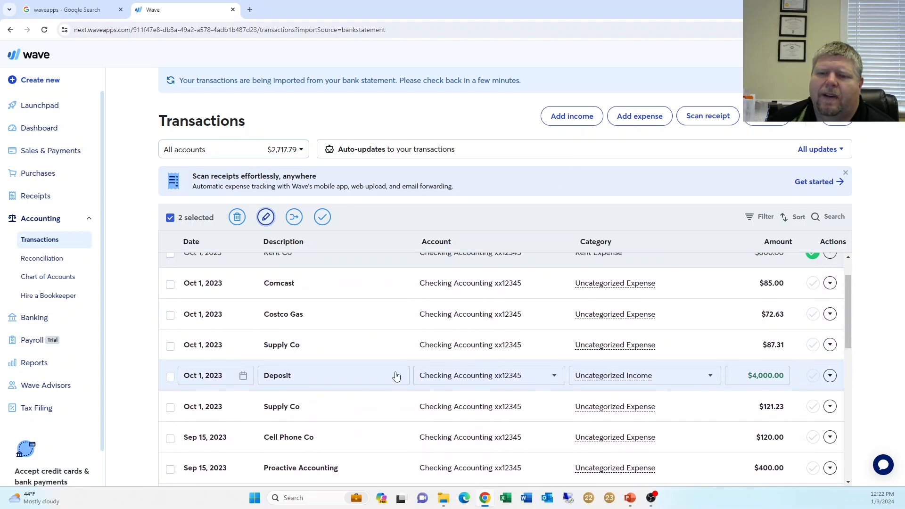
{"action": "left_click", "coordinate": [171, 376]}
{"action": "scroll", "coordinate": [178, 361], "scroll_direction": "up", "scroll_amount": 1}
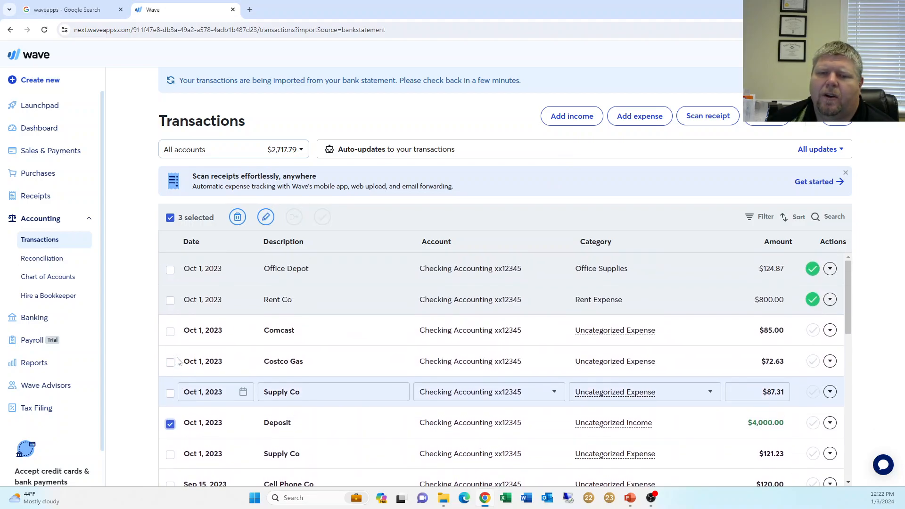
{"action": "scroll", "coordinate": [178, 361], "scroll_direction": "down", "scroll_amount": 4}
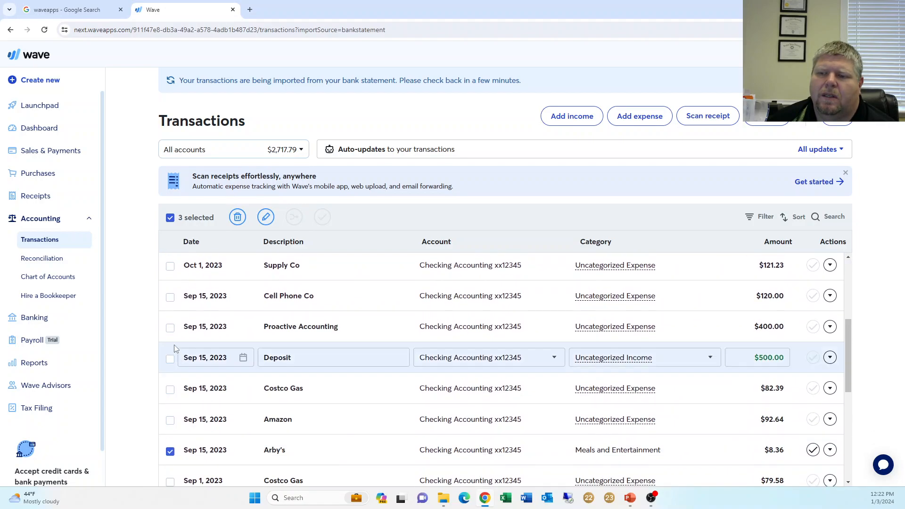
{"action": "left_click", "coordinate": [171, 359]}
{"action": "scroll", "coordinate": [176, 376], "scroll_direction": "down", "scroll_amount": 4}
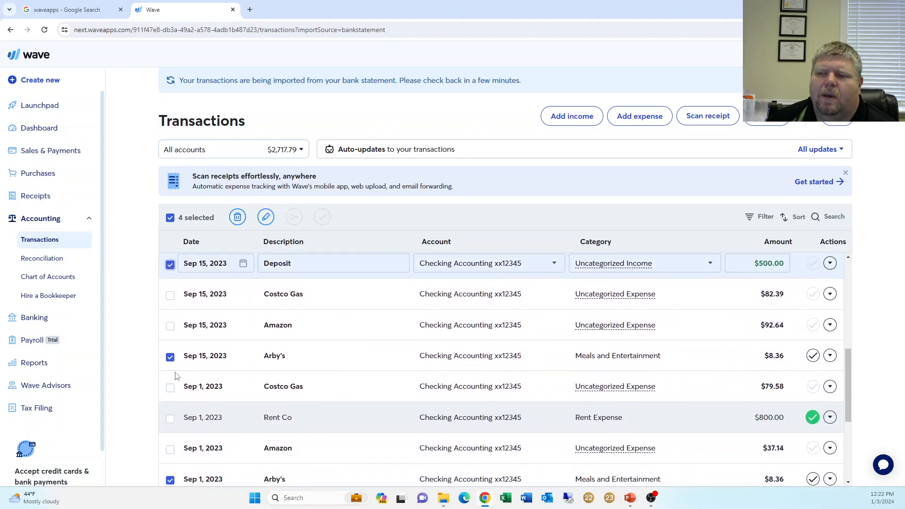
{"action": "scroll", "coordinate": [175, 376], "scroll_direction": "down", "scroll_amount": 2}
{"action": "left_click", "coordinate": [170, 330]}
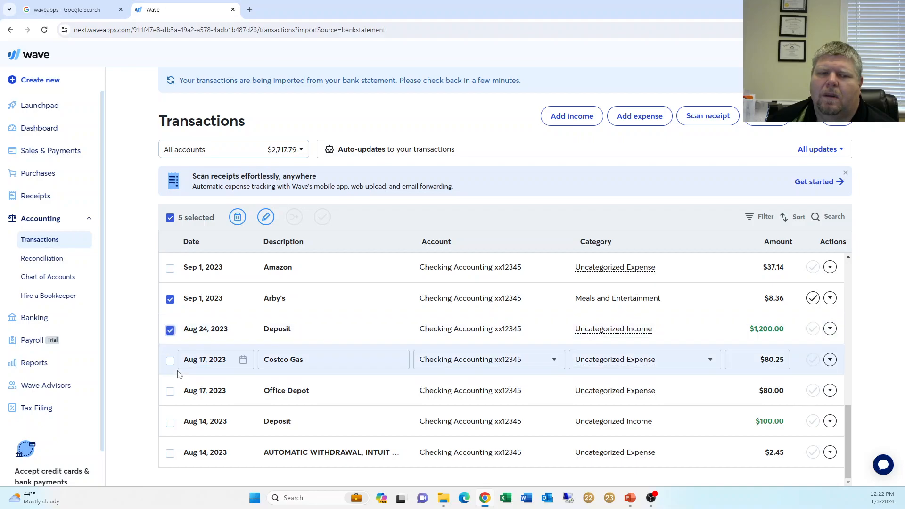
{"action": "left_click", "coordinate": [170, 423]}
Deselect the Sep 1 and Sep 15 Arby's transactions.
{"action": "left_click", "coordinate": [171, 301]}
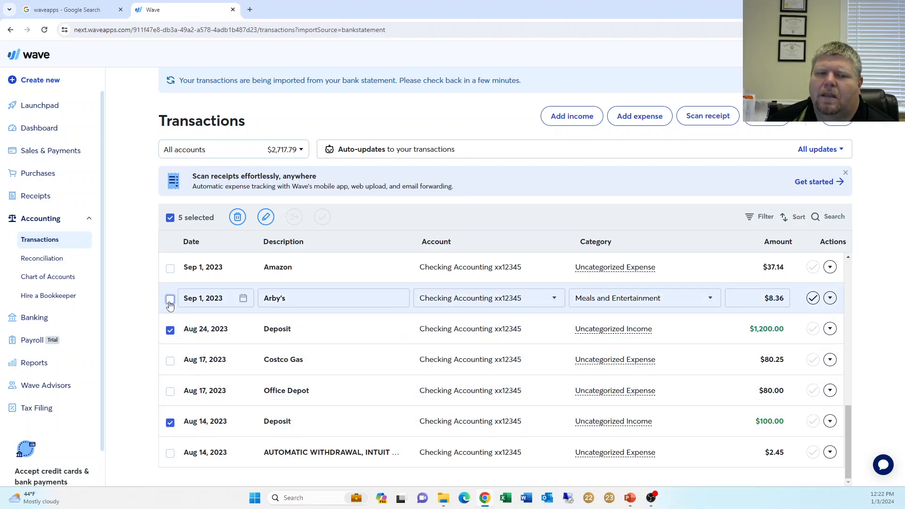
{"action": "scroll", "coordinate": [176, 399], "scroll_direction": "up", "scroll_amount": 3}
{"action": "scroll", "coordinate": [177, 401], "scroll_direction": "up", "scroll_amount": 1}
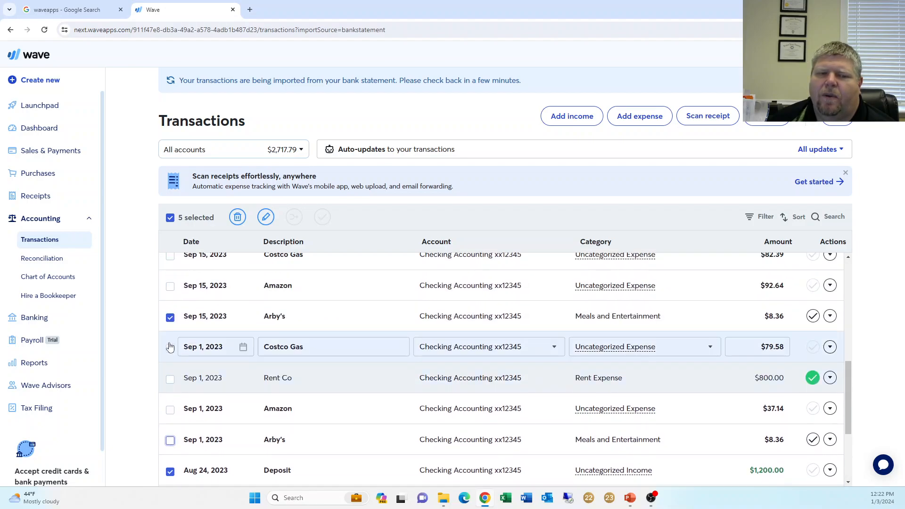
{"action": "left_click", "coordinate": [170, 316]}
{"action": "scroll", "coordinate": [218, 375], "scroll_direction": "up", "scroll_amount": 3}
{"action": "scroll", "coordinate": [219, 375], "scroll_direction": "up", "scroll_amount": 2}
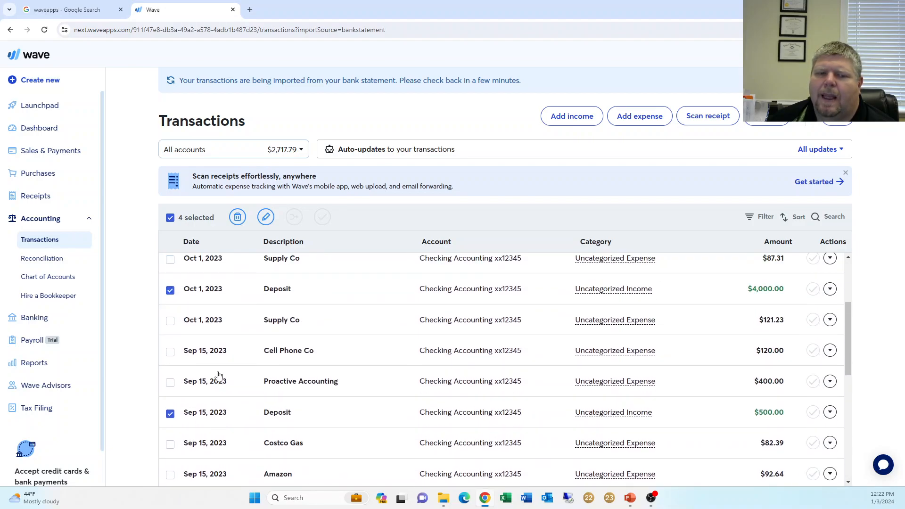
{"action": "scroll", "coordinate": [219, 375], "scroll_direction": "up", "scroll_amount": 3}
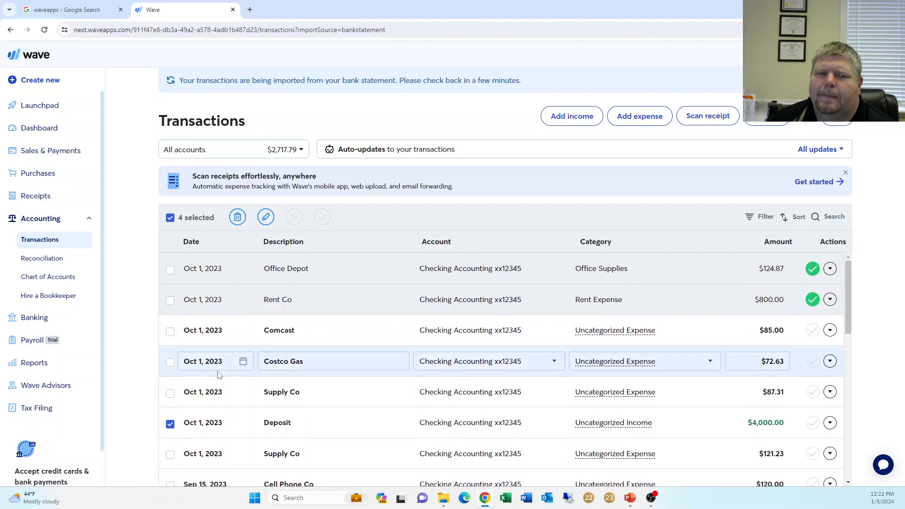
Bulk-change the four deposits' category to Sales and close the summary.
{"action": "left_click", "coordinate": [266, 217]}
{"action": "left_click", "coordinate": [365, 126]}
{"action": "left_click", "coordinate": [348, 145]}
{"action": "left_click", "coordinate": [500, 132]}
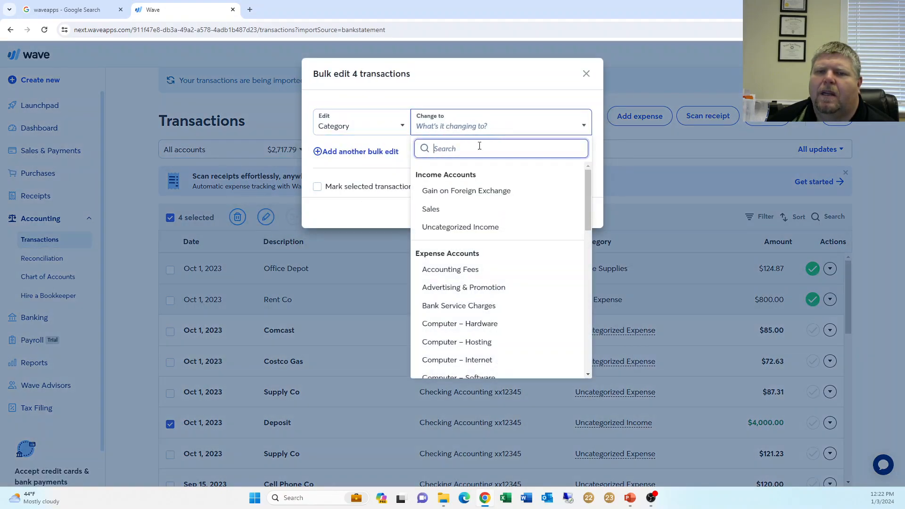
{"action": "left_click", "coordinate": [445, 204]}
{"action": "left_click", "coordinate": [569, 215]}
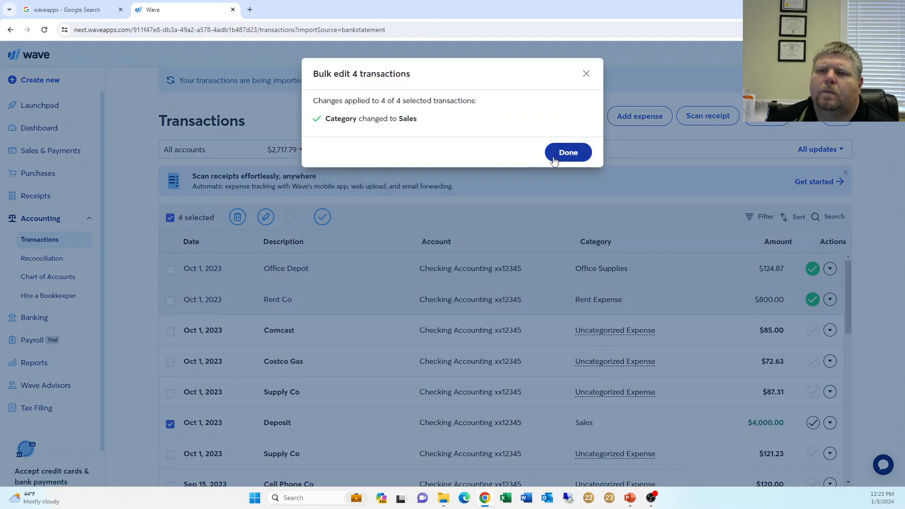
{"action": "left_click", "coordinate": [560, 160]}
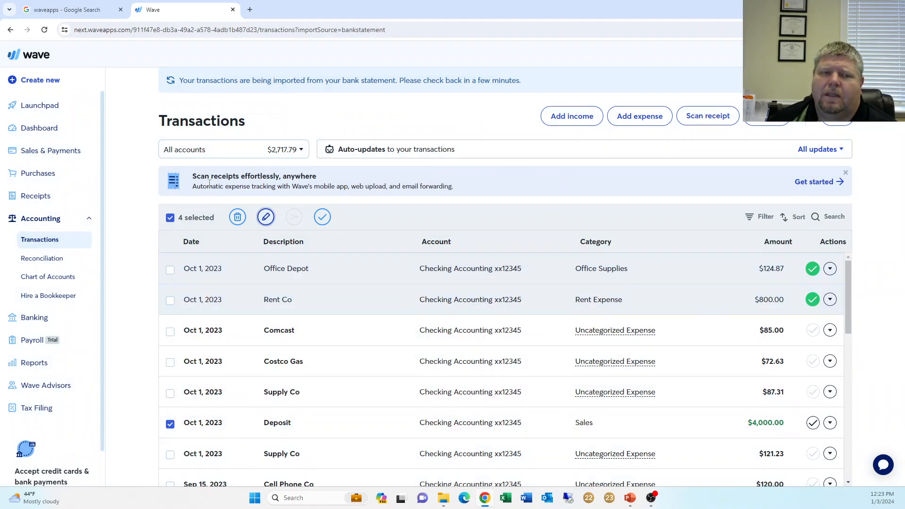
{"action": "left_click", "coordinate": [171, 217]}
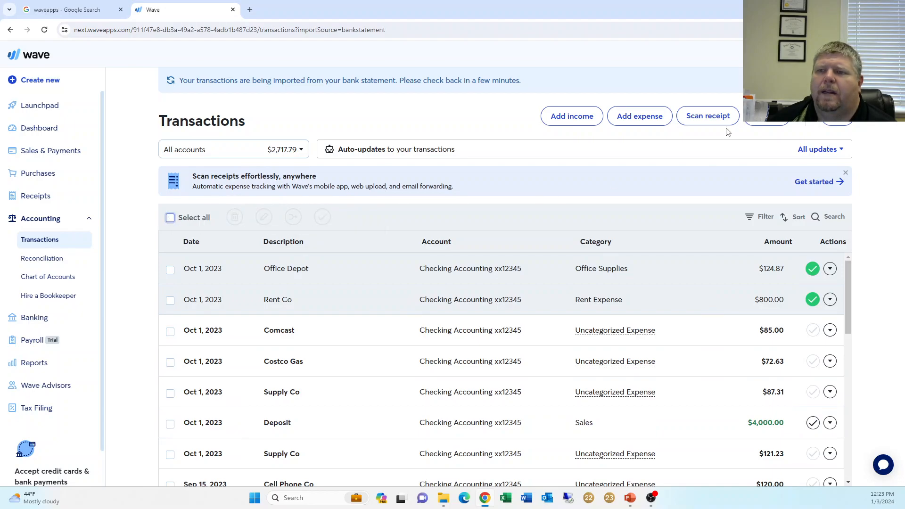
{"action": "left_click", "coordinate": [703, 117]}
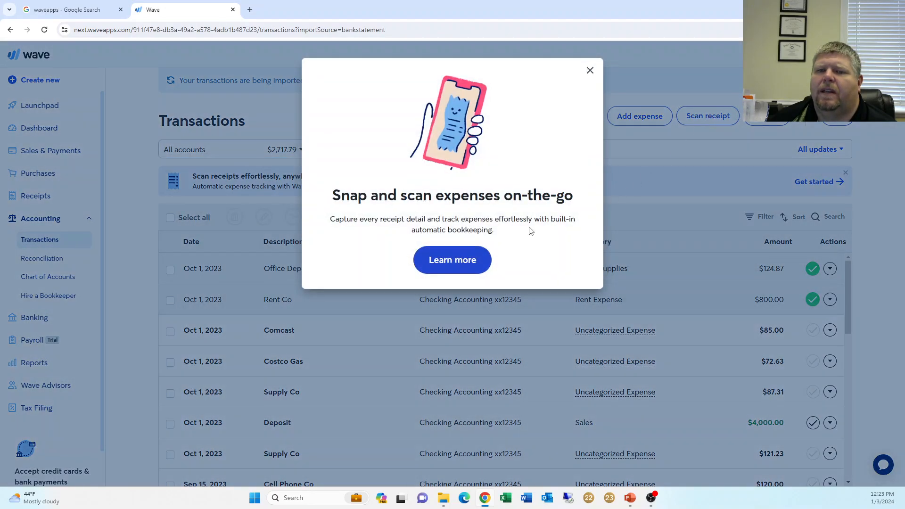
{"action": "left_click", "coordinate": [590, 71]}
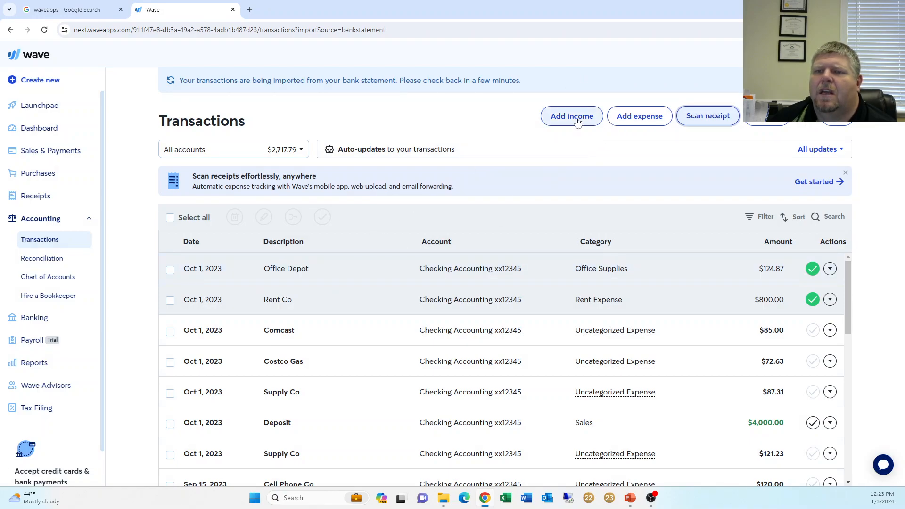
Add a new expense with the description 'Sushi with Client'.
{"action": "left_click", "coordinate": [625, 119]}
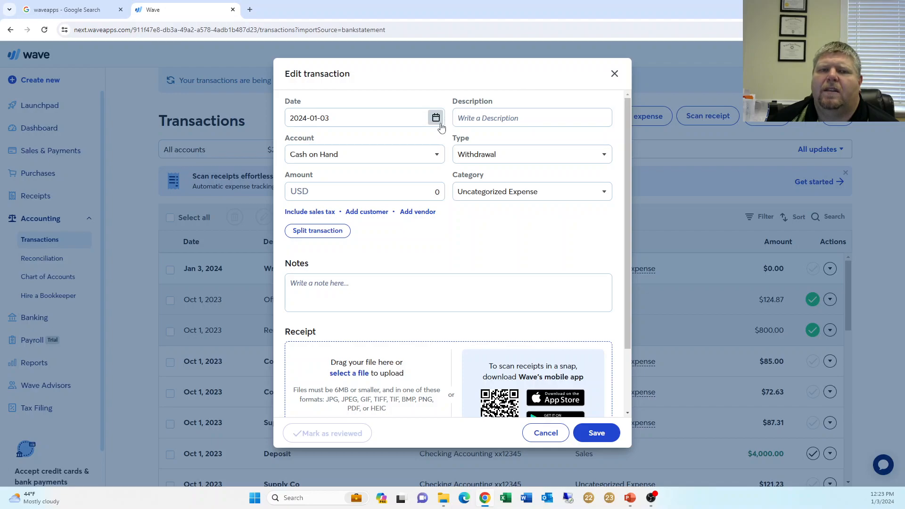
{"action": "left_click", "coordinate": [436, 156]}
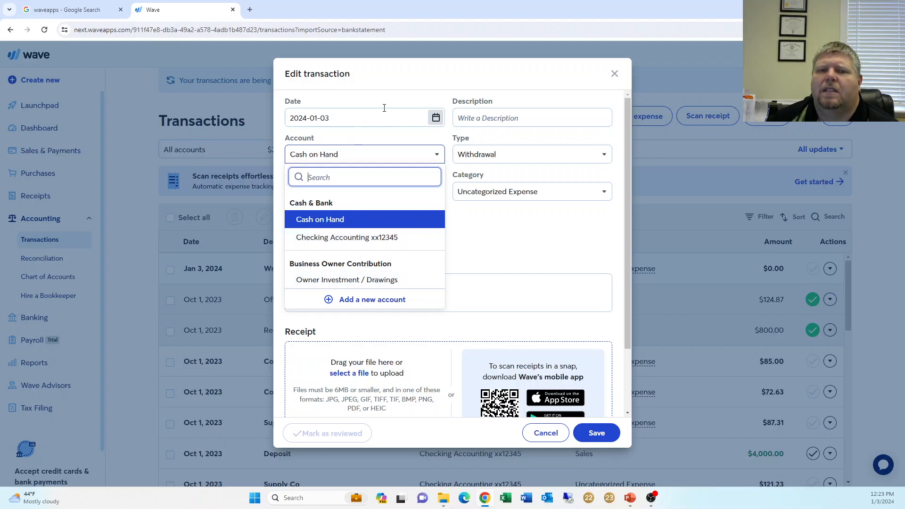
{"action": "left_click", "coordinate": [505, 122]}
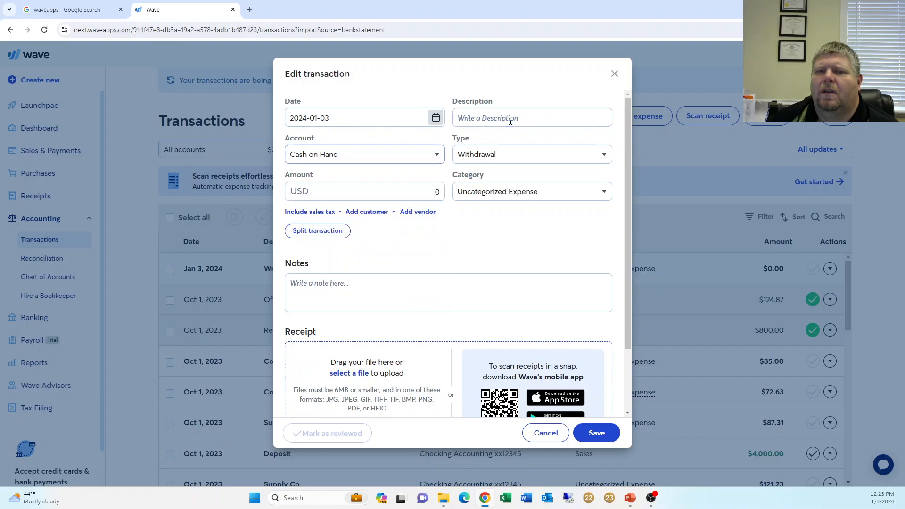
{"action": "left_click", "coordinate": [511, 114]}
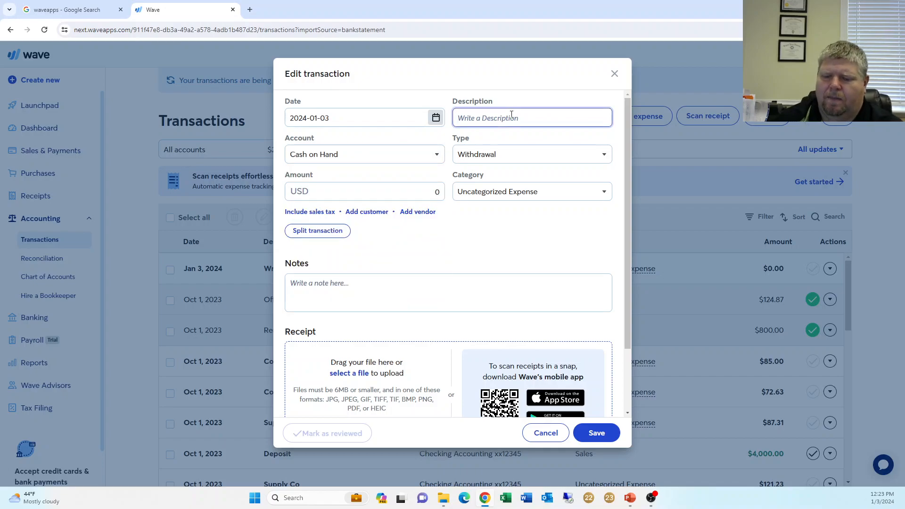
{"action": "type", "text": "Sus"}
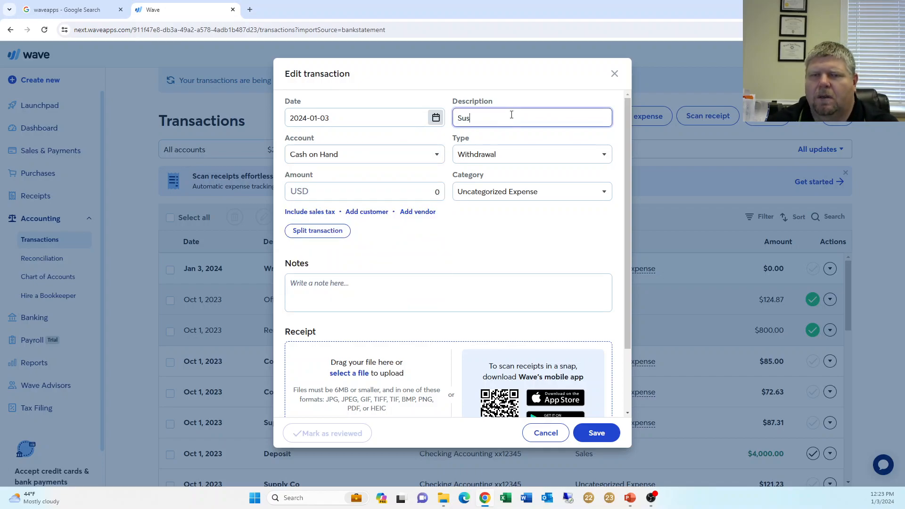
{"action": "type", "text": "hi with Client"}
Pay it from Owner Investment / Drawings, categorize as Meals and Entertainment, amount 42.37, marked reviewed.
{"action": "left_click", "coordinate": [434, 154]}
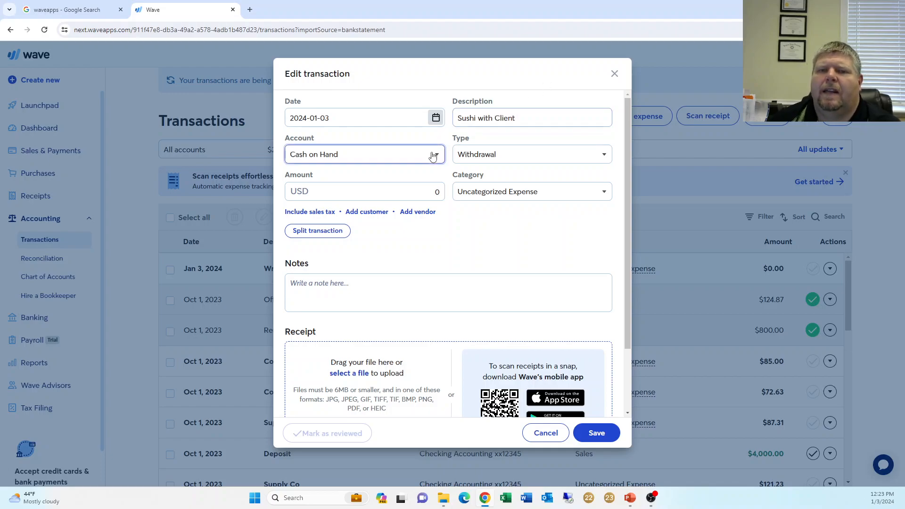
{"action": "left_click", "coordinate": [343, 281]}
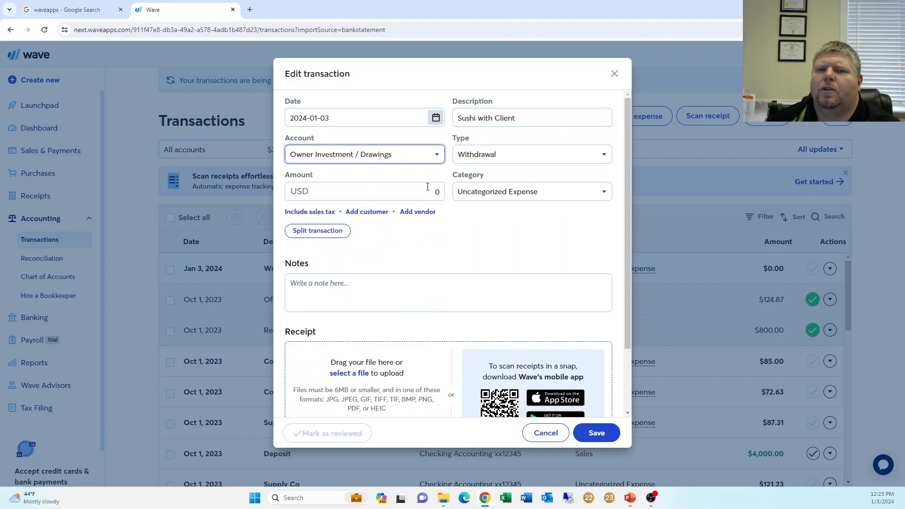
{"action": "left_click", "coordinate": [554, 191]}
{"action": "scroll", "coordinate": [504, 284], "scroll_direction": "down", "scroll_amount": 3}
{"action": "scroll", "coordinate": [505, 285], "scroll_direction": "down", "scroll_amount": 2}
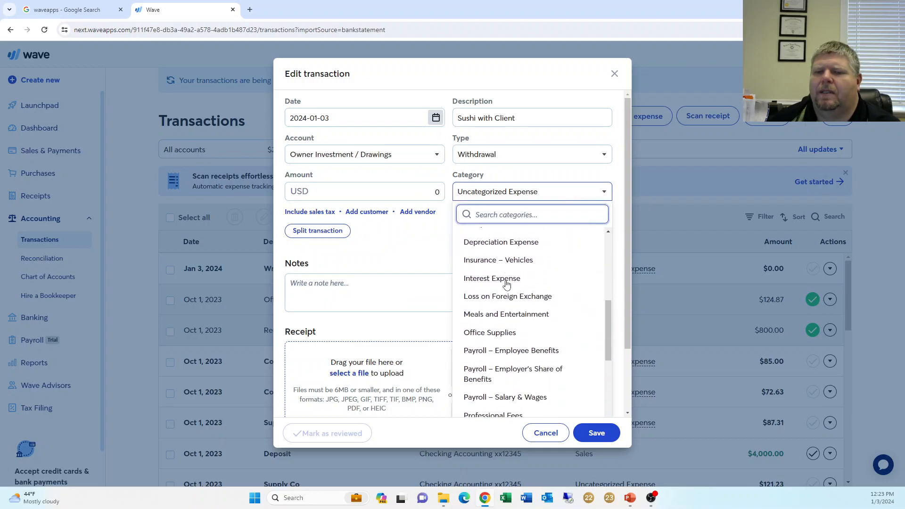
{"action": "left_click", "coordinate": [499, 314]}
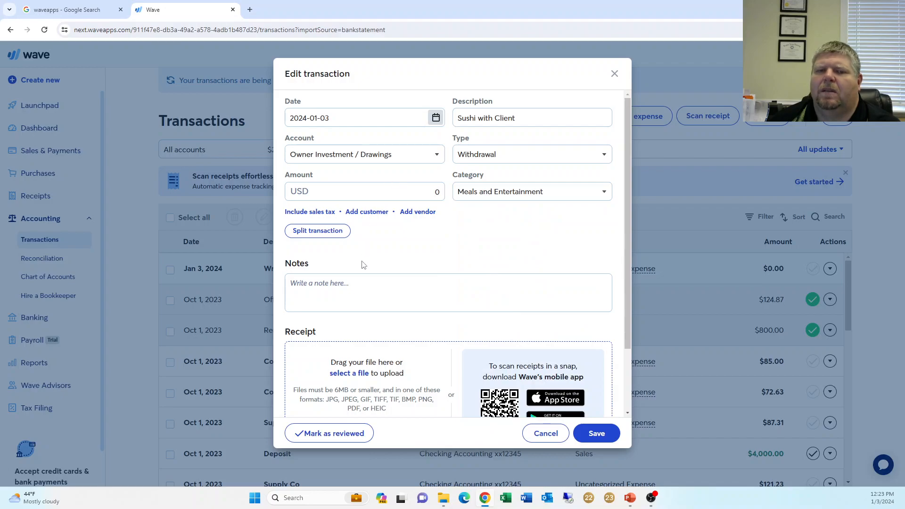
{"action": "left_click", "coordinate": [346, 192]}
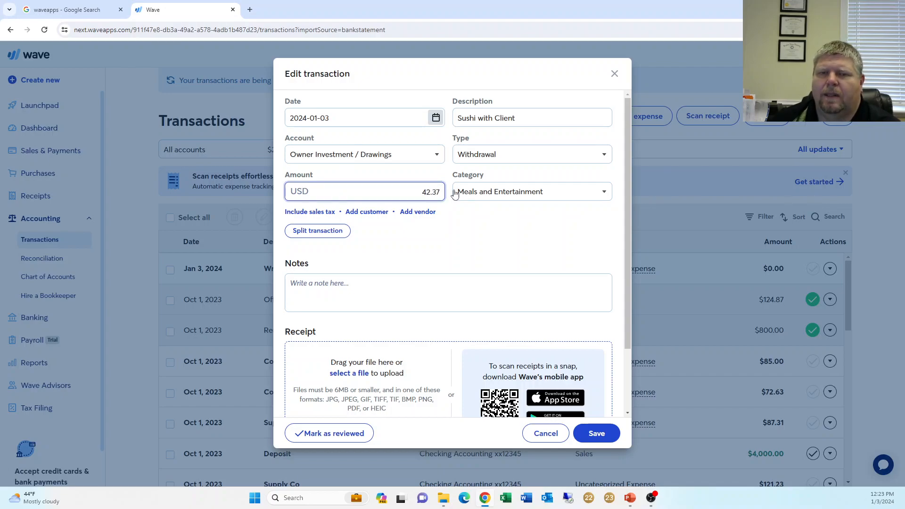
{"action": "scroll", "coordinate": [460, 260], "scroll_direction": "down", "scroll_amount": 2}
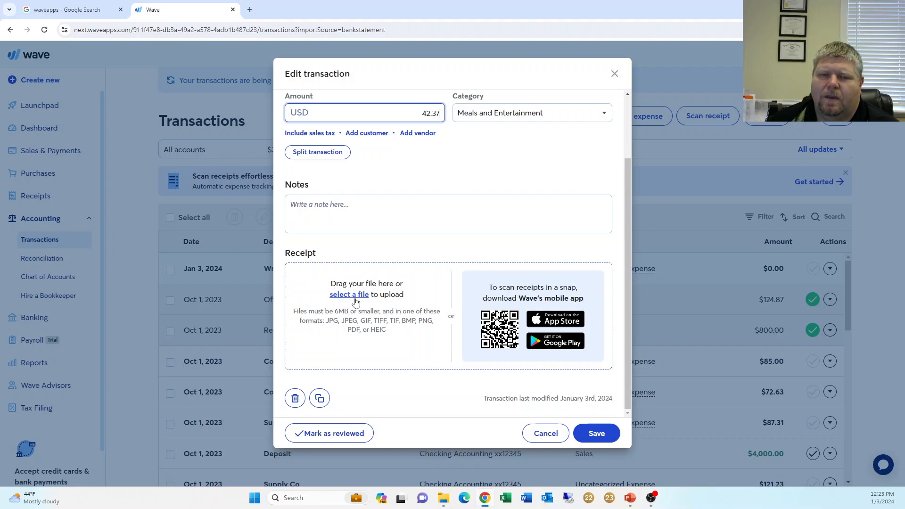
{"action": "left_click", "coordinate": [339, 433]}
Save the Sushi with Client expense and scroll the list to confirm which entries are reviewed.
{"action": "left_click", "coordinate": [597, 433]}
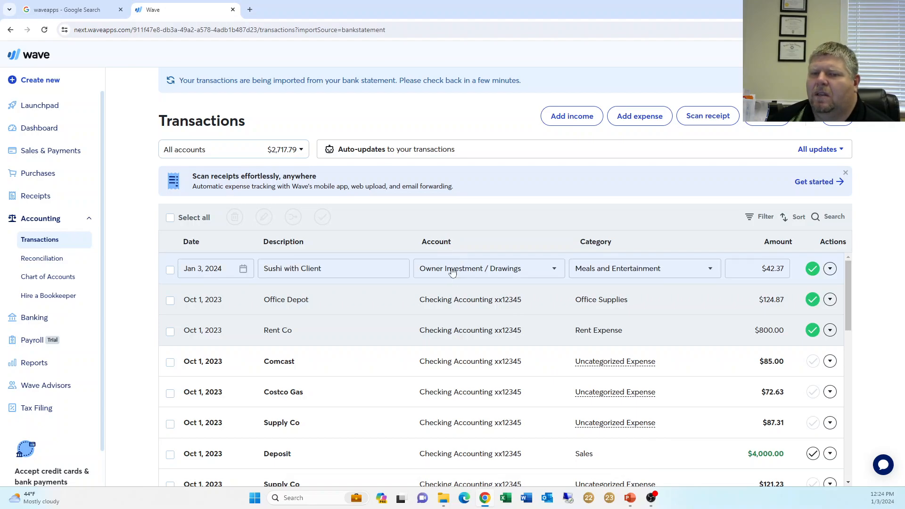
{"action": "scroll", "coordinate": [497, 406], "scroll_direction": "down", "scroll_amount": 5}
{"action": "scroll", "coordinate": [497, 406], "scroll_direction": "down", "scroll_amount": 5}
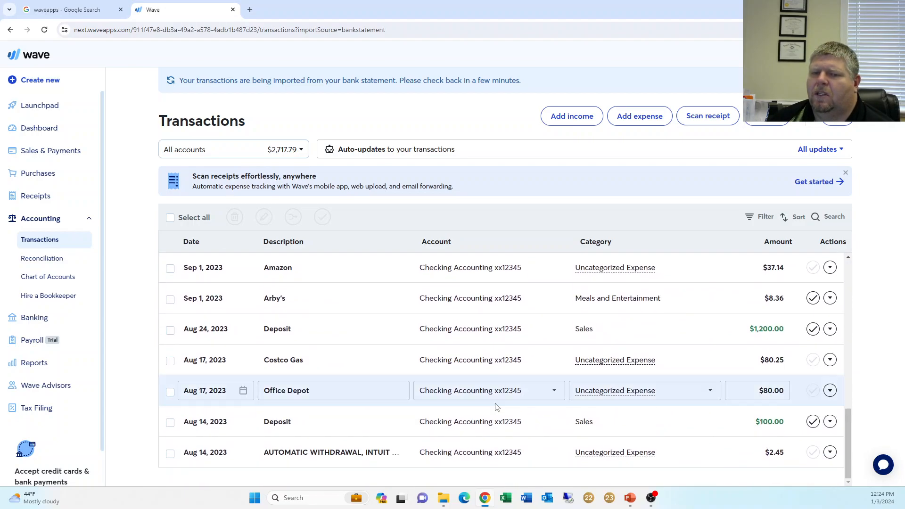
{"action": "scroll", "coordinate": [480, 402], "scroll_direction": "up", "scroll_amount": 5}
{"action": "scroll", "coordinate": [480, 402], "scroll_direction": "up", "scroll_amount": 8}
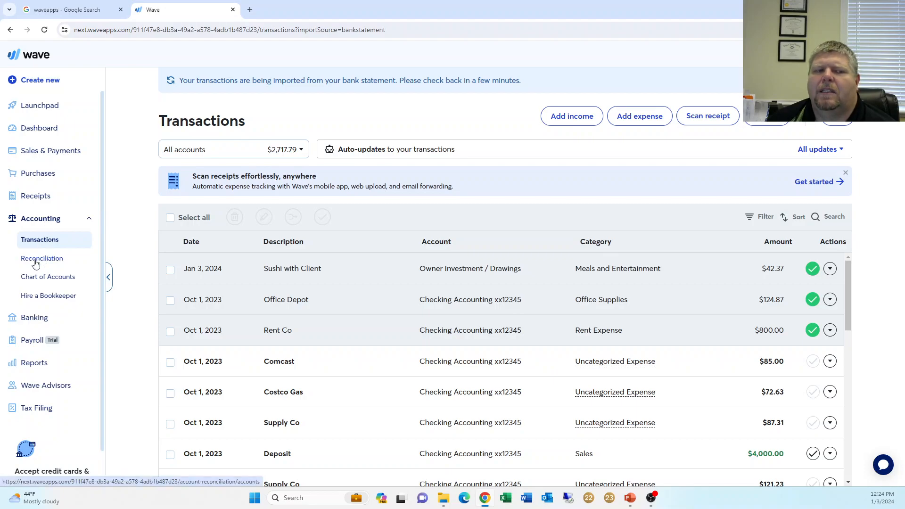
Start a reconciliation for Checking Accounting xx12345 from the Reconciliation page.
{"action": "left_click", "coordinate": [35, 263]}
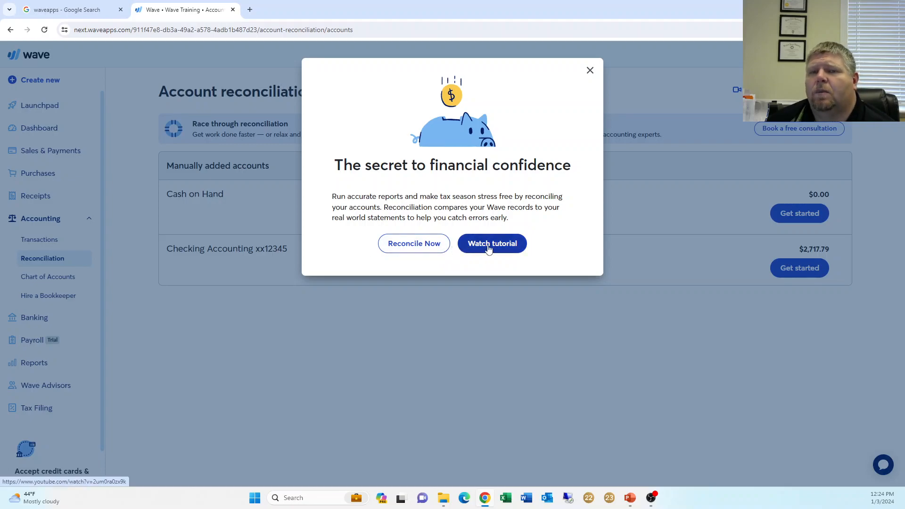
{"action": "left_click", "coordinate": [418, 249]}
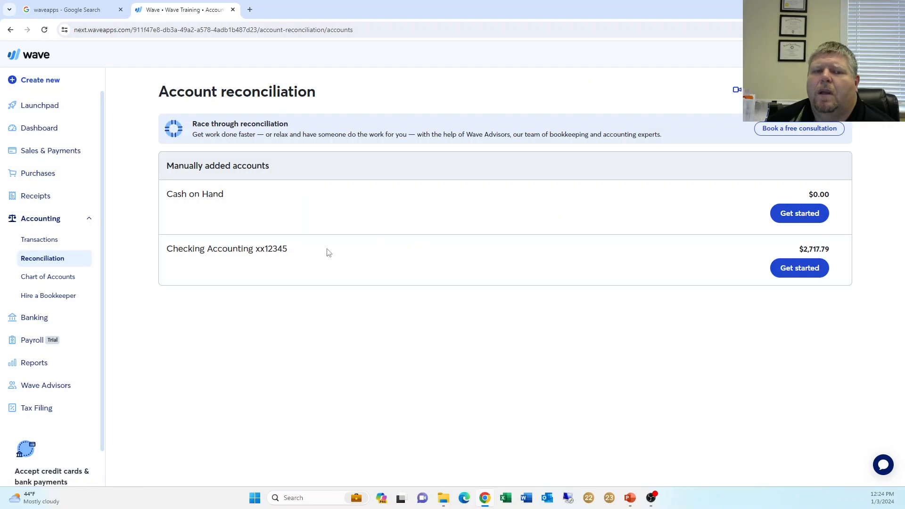
{"action": "left_click", "coordinate": [796, 269]}
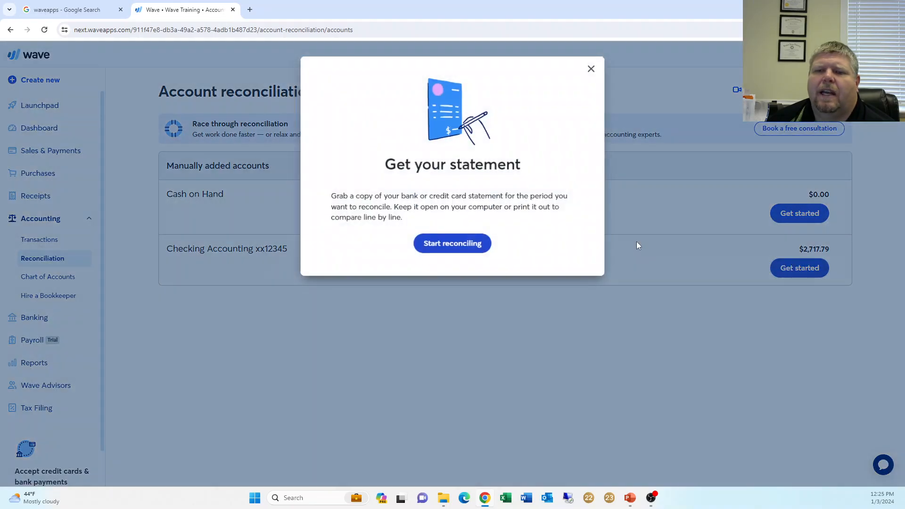
{"action": "left_click", "coordinate": [472, 243]}
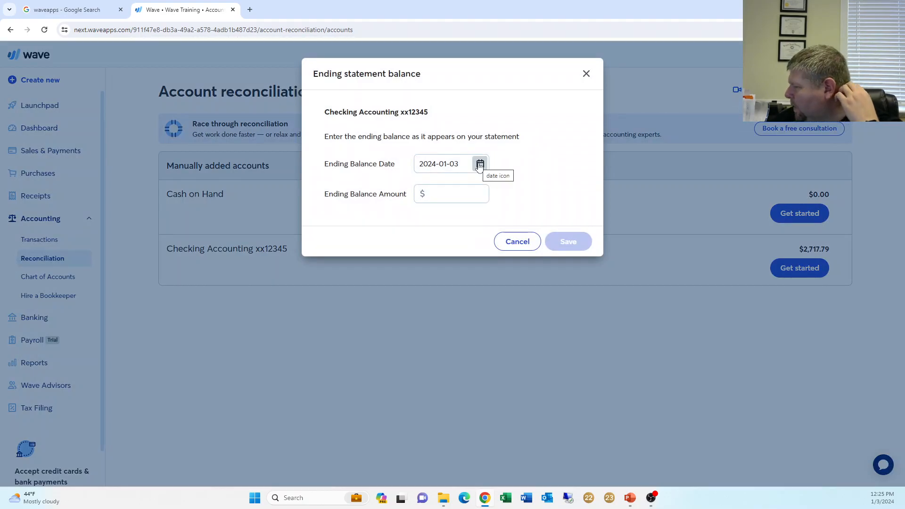
Set the statement ending date to 2023-10-31 and ending balance to 1500.
{"action": "left_click", "coordinate": [479, 165]}
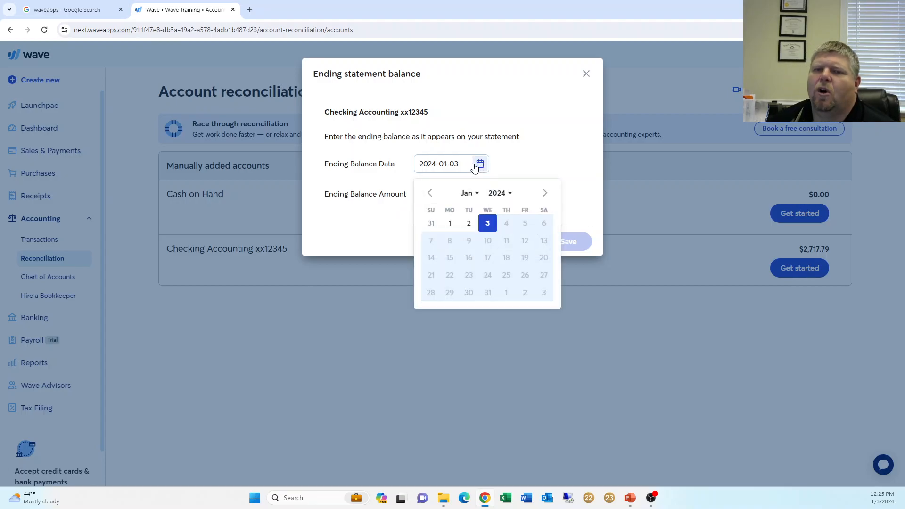
{"action": "left_click", "coordinate": [430, 192]}
{"action": "left_click", "coordinate": [430, 193]}
{"action": "left_click", "coordinate": [430, 192]}
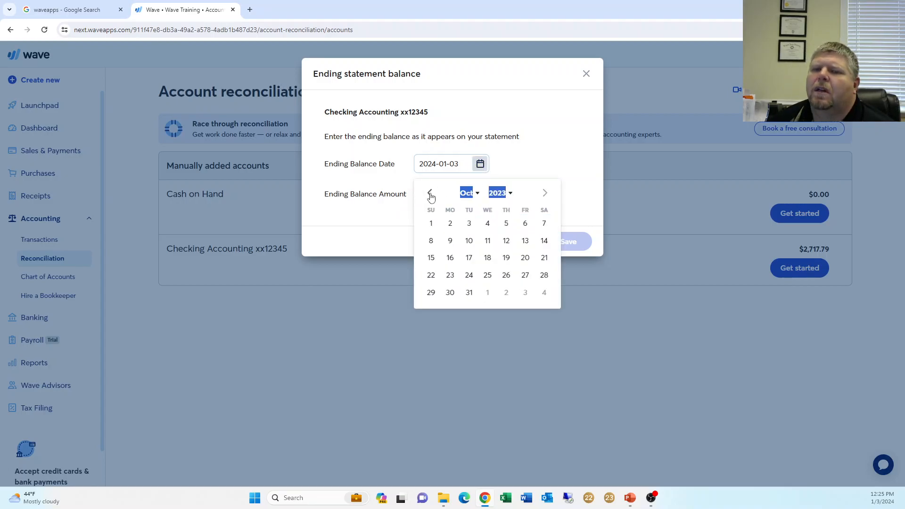
{"action": "left_click", "coordinate": [468, 292]}
{"action": "left_click", "coordinate": [444, 197]}
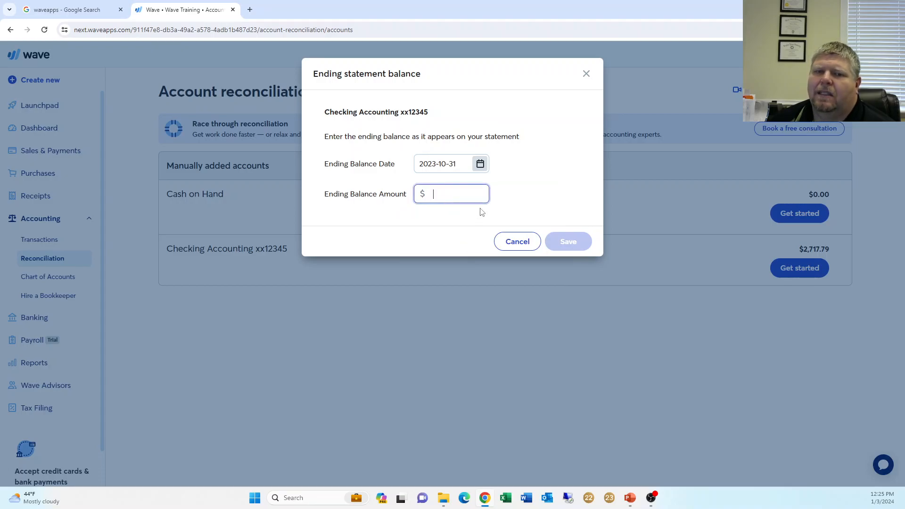
{"action": "type", "text": "1500"}
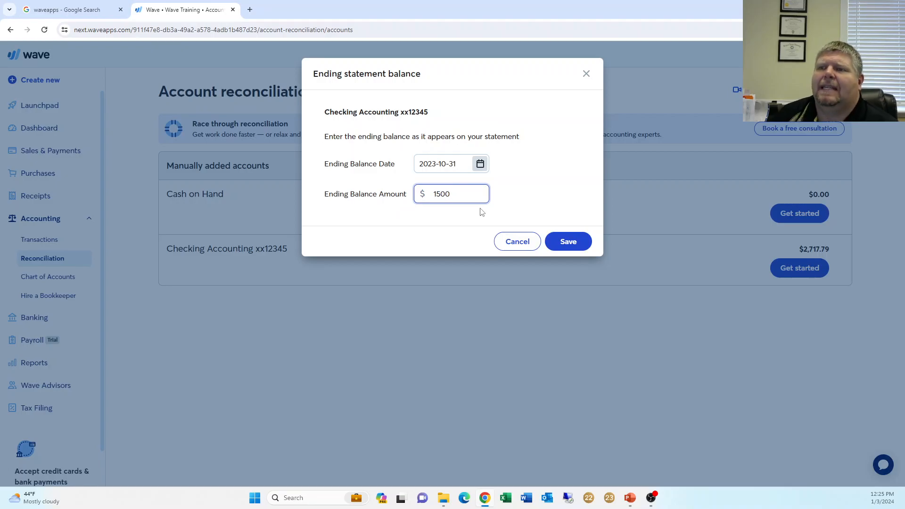
Save the statement balance and date, then mark the Aug 14 through Sep 1 transactions matched.
{"action": "left_click", "coordinate": [557, 244]}
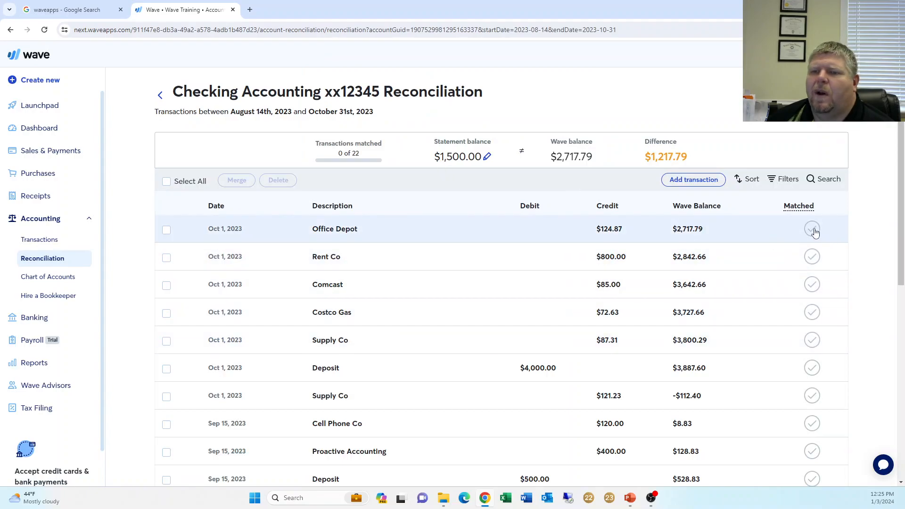
{"action": "scroll", "coordinate": [509, 327], "scroll_direction": "down", "scroll_amount": 5}
{"action": "scroll", "coordinate": [510, 328], "scroll_direction": "down", "scroll_amount": 3}
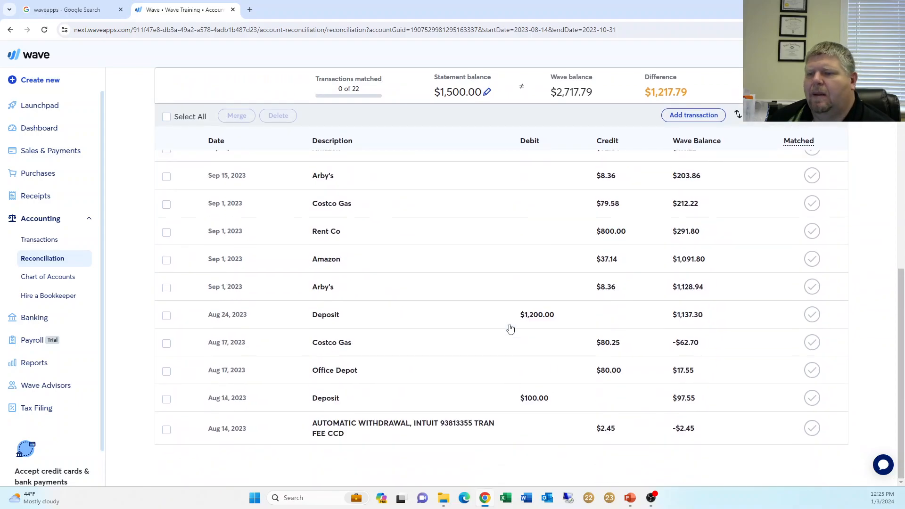
{"action": "left_click", "coordinate": [818, 415]}
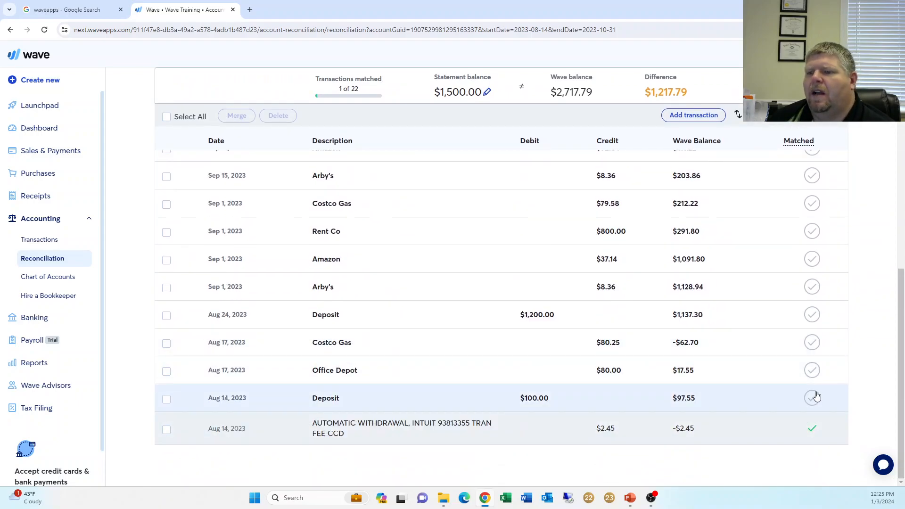
{"action": "left_click", "coordinate": [812, 400]}
{"action": "scroll", "coordinate": [666, 405], "scroll_direction": "up", "scroll_amount": 2}
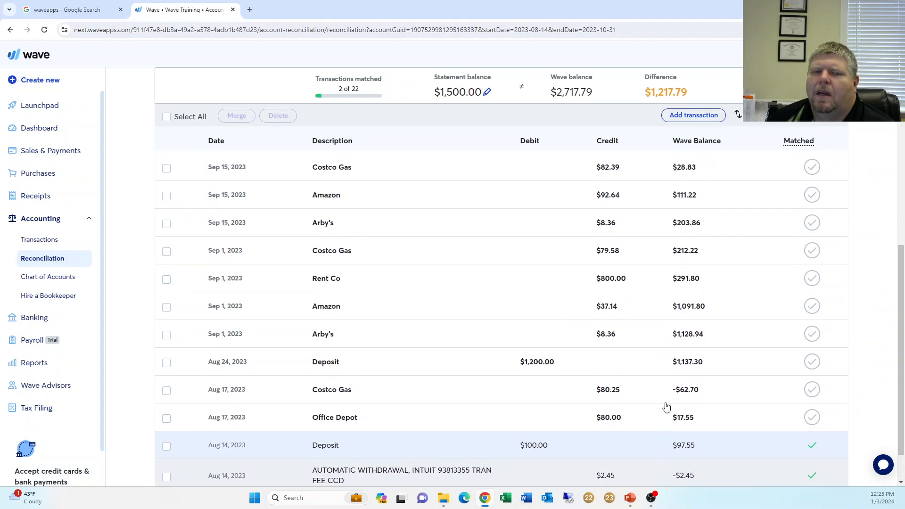
{"action": "scroll", "coordinate": [805, 444], "scroll_direction": "down", "scroll_amount": 2}
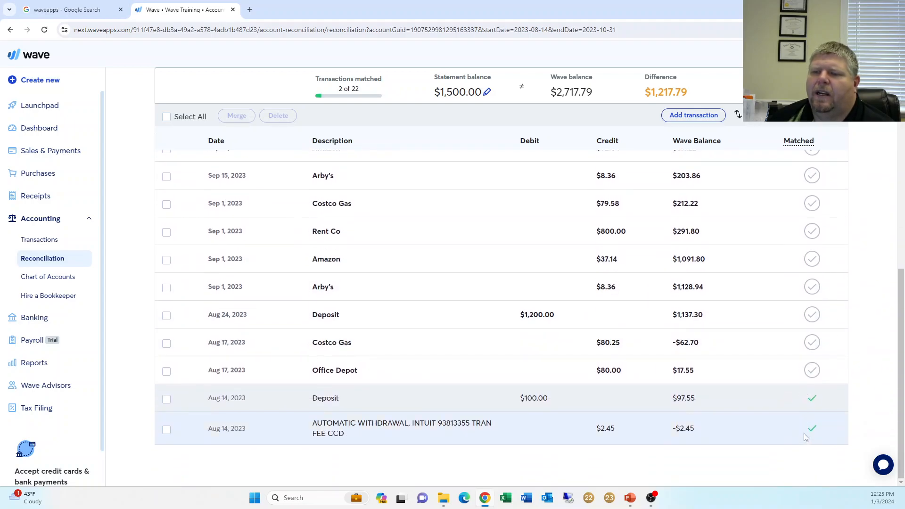
{"action": "left_click", "coordinate": [812, 370]}
{"action": "left_click", "coordinate": [811, 343]}
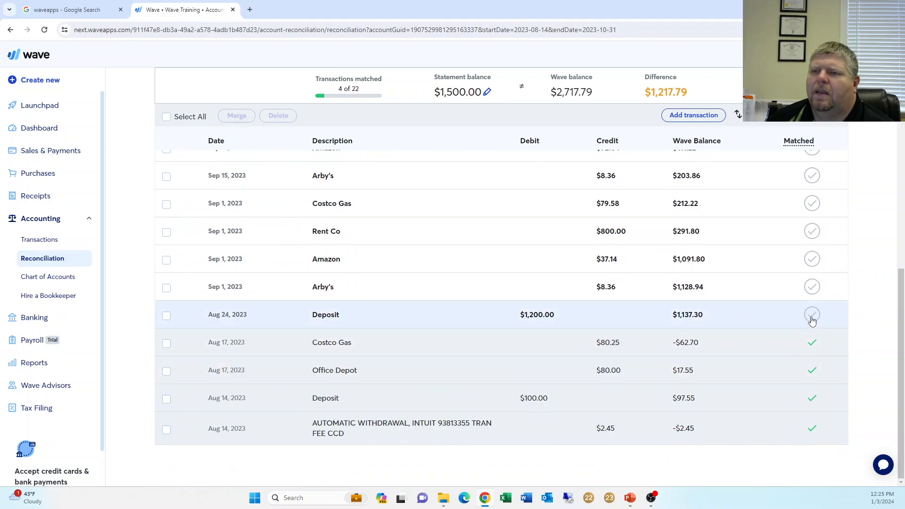
{"action": "left_click", "coordinate": [812, 314]}
{"action": "left_click", "coordinate": [811, 286]}
{"action": "left_click", "coordinate": [812, 259]}
{"action": "left_click", "coordinate": [812, 203]}
Mark the Sep 15, Proactive Accounting, Cell Phone Co and Oct 1 transactions as matched.
{"action": "scroll", "coordinate": [803, 264], "scroll_direction": "up", "scroll_amount": 2}
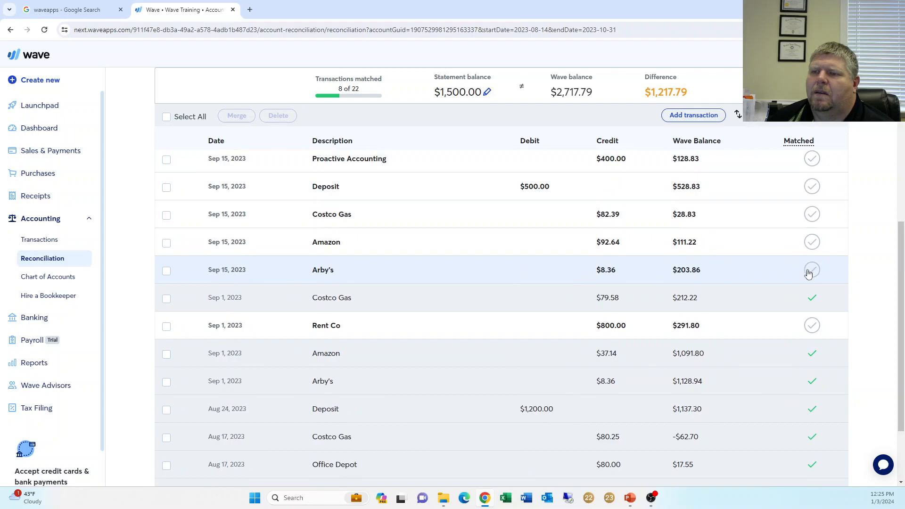
{"action": "left_click", "coordinate": [811, 268]}
{"action": "left_click", "coordinate": [811, 241]}
{"action": "left_click", "coordinate": [811, 214]}
{"action": "scroll", "coordinate": [811, 214], "scroll_direction": "up", "scroll_amount": 1}
{"action": "left_click", "coordinate": [811, 232]}
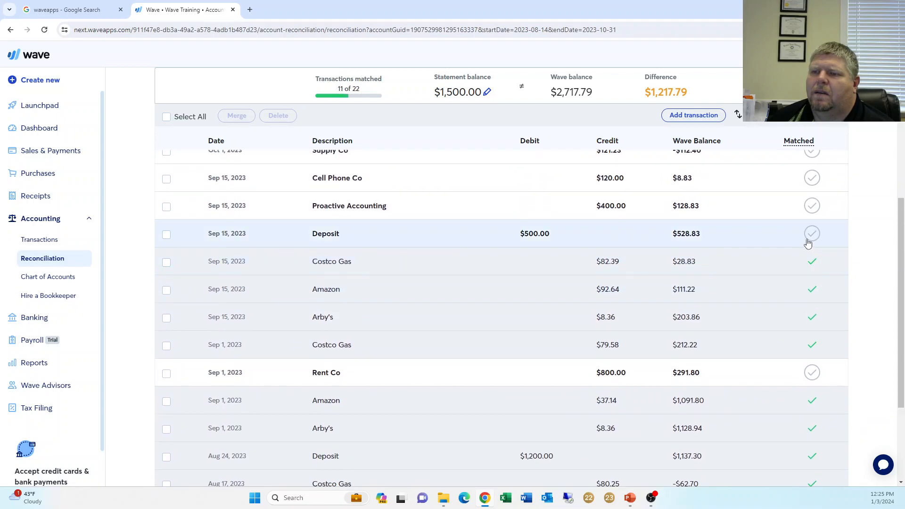
{"action": "left_click", "coordinate": [812, 205]}
{"action": "left_click", "coordinate": [811, 177]}
{"action": "scroll", "coordinate": [776, 308], "scroll_direction": "up", "scroll_amount": 4}
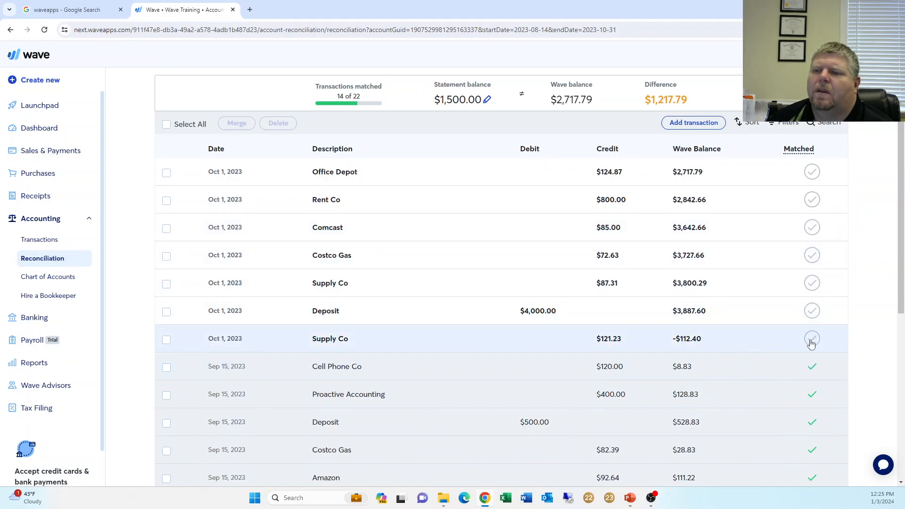
{"action": "left_click", "coordinate": [812, 339]}
{"action": "left_click", "coordinate": [811, 310]}
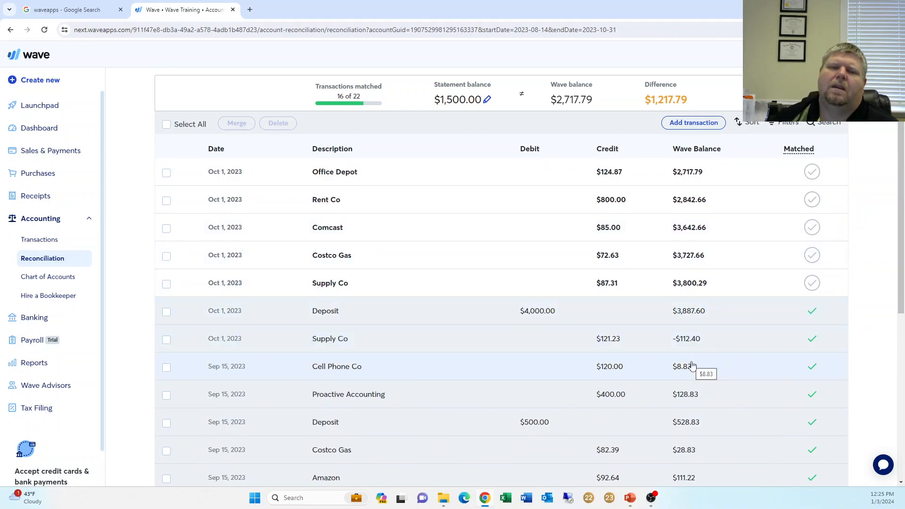
{"action": "scroll", "coordinate": [691, 367], "scroll_direction": "down", "scroll_amount": 4}
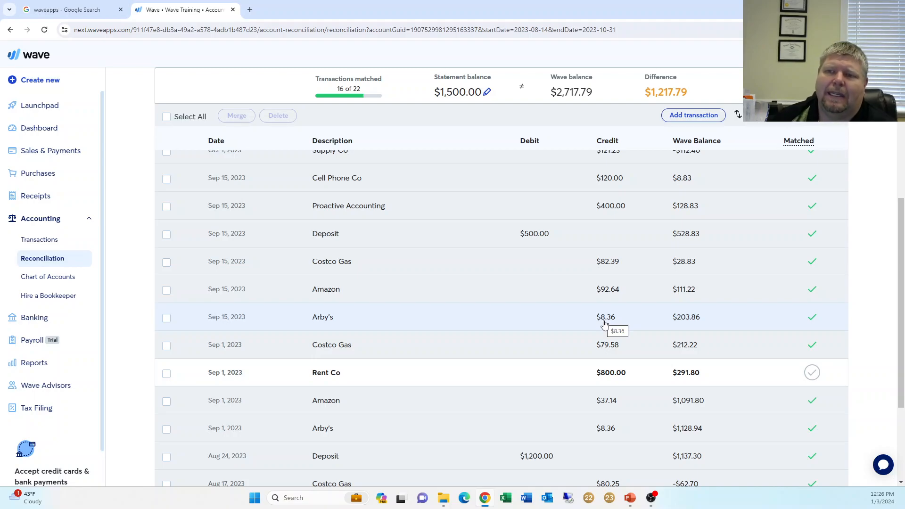
Leave the reconciliation and go to the Reports overview from the sidebar.
{"action": "scroll", "coordinate": [605, 326], "scroll_direction": "up", "scroll_amount": 2}
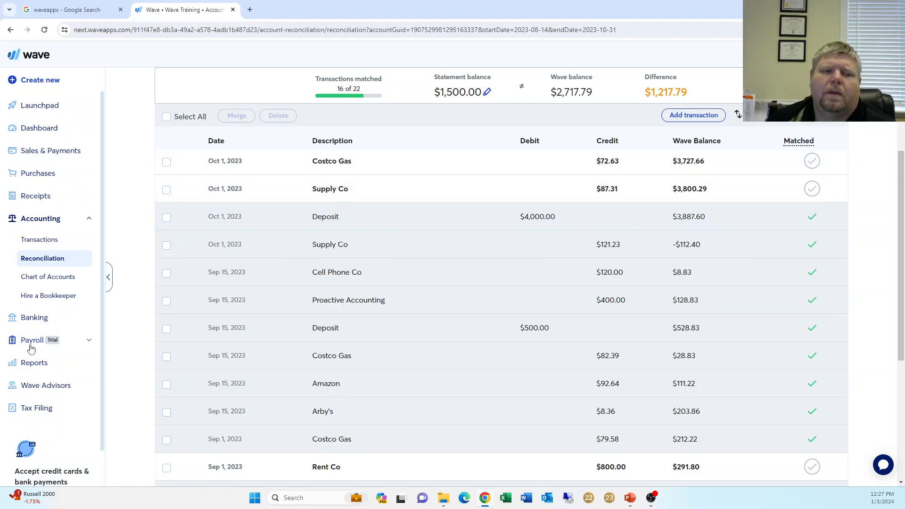
{"action": "left_click", "coordinate": [34, 365]}
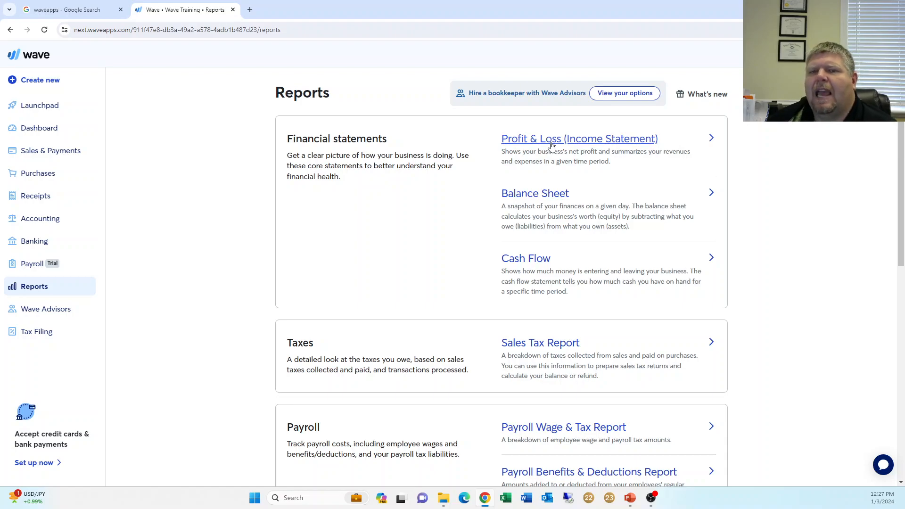
Run the Profit & Loss report for calendar year 2023 and expand it into account details.
{"action": "left_click", "coordinate": [551, 147]}
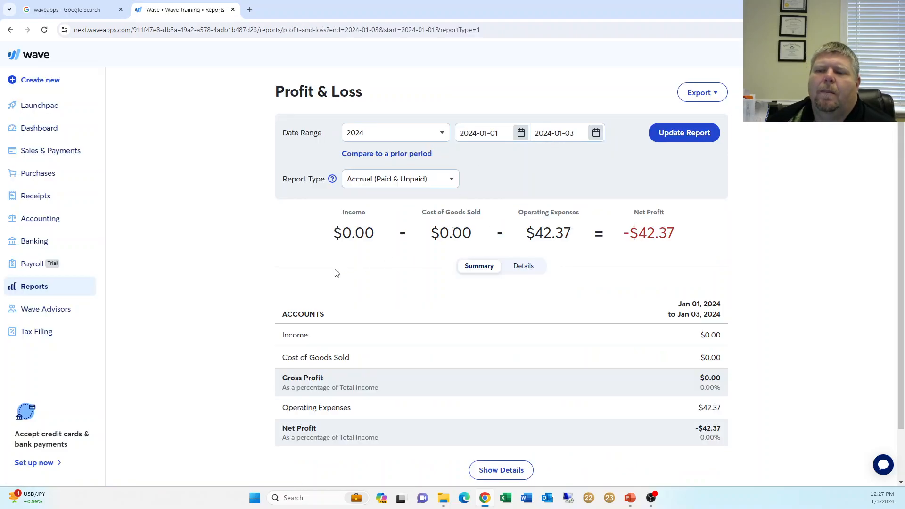
{"action": "left_click", "coordinate": [437, 134]}
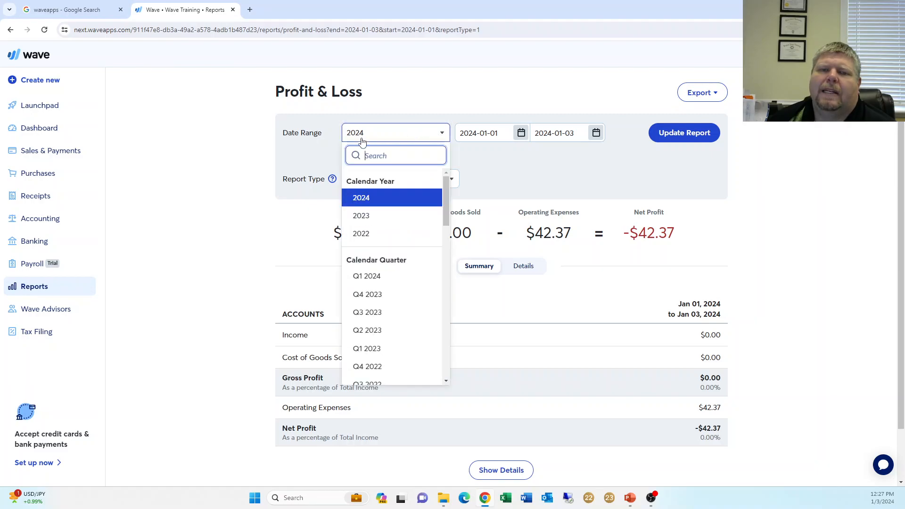
{"action": "left_click", "coordinate": [361, 218]}
{"action": "left_click", "coordinate": [668, 142]}
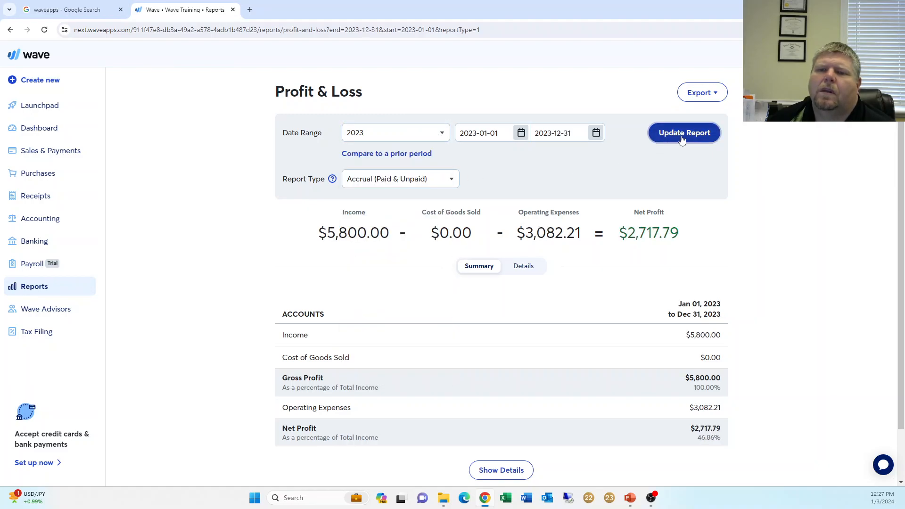
{"action": "scroll", "coordinate": [488, 347], "scroll_direction": "down", "scroll_amount": 1}
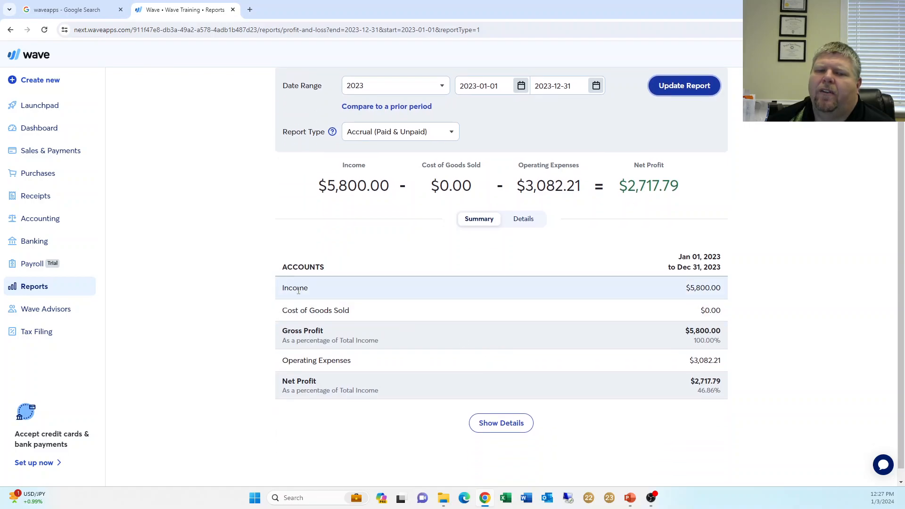
{"action": "left_click", "coordinate": [481, 425]}
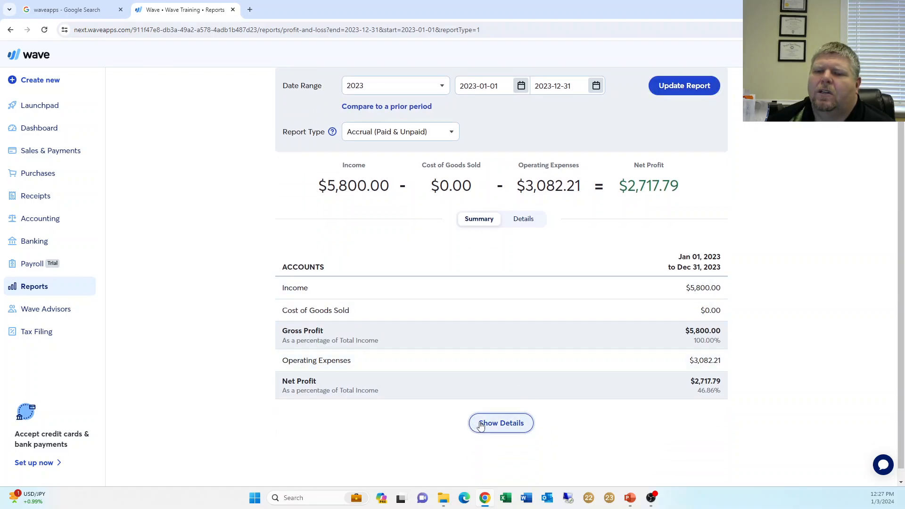
Review the detailed 2023 P&L, then open the Balance Sheet as of 2024-01-03.
{"action": "scroll", "coordinate": [481, 372], "scroll_direction": "down", "scroll_amount": 4}
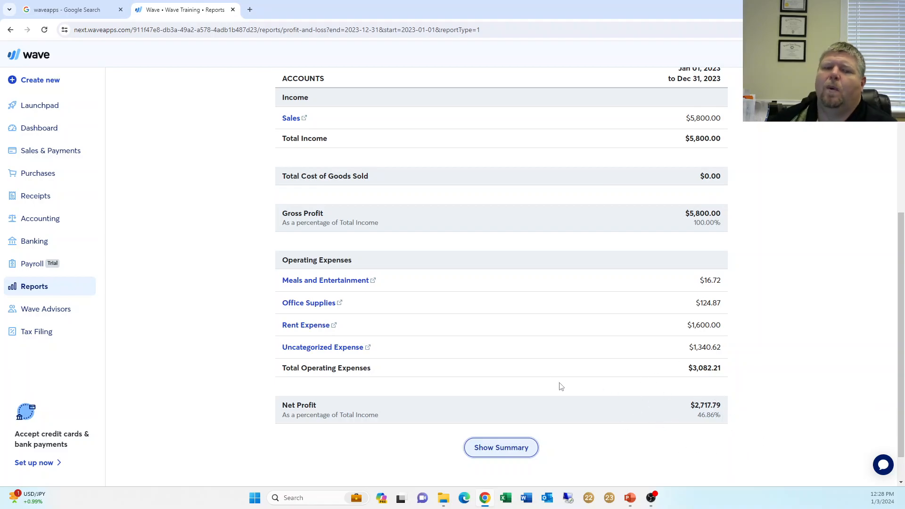
{"action": "scroll", "coordinate": [561, 386], "scroll_direction": "up", "scroll_amount": 5}
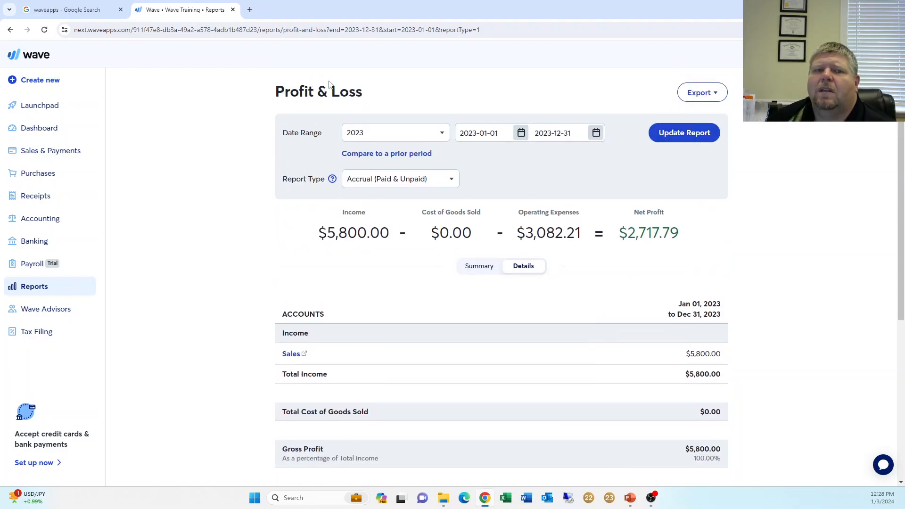
{"action": "left_click", "coordinate": [39, 287]}
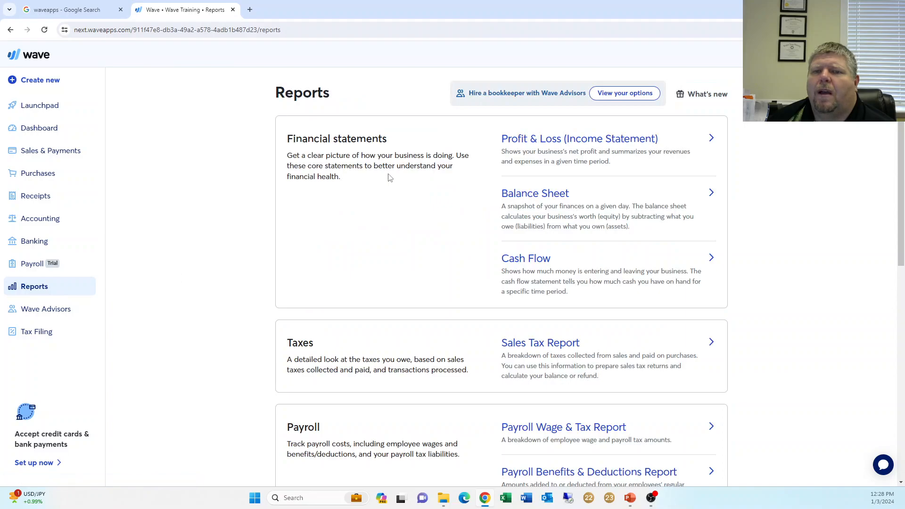
{"action": "left_click", "coordinate": [542, 195]}
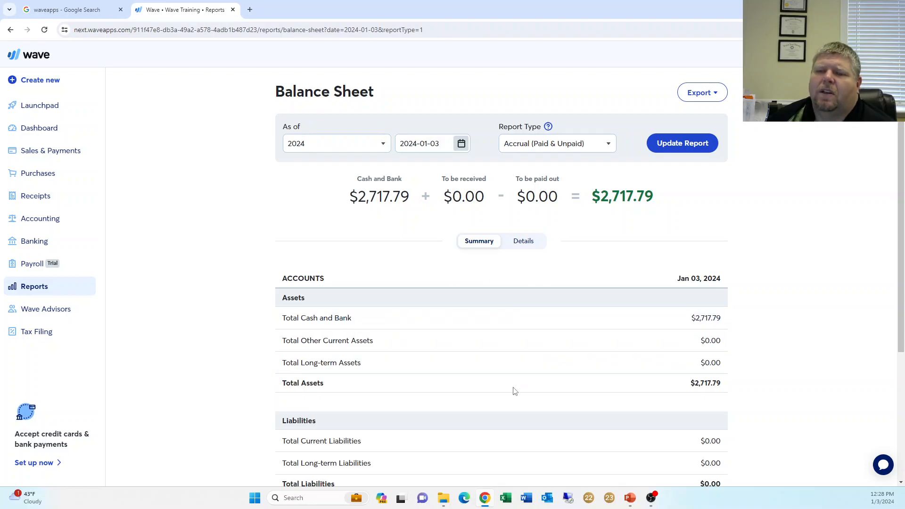
Show account details on the Balance Sheet, listing the checking account at $2,717.79.
{"action": "scroll", "coordinate": [515, 391], "scroll_direction": "down", "scroll_amount": 2}
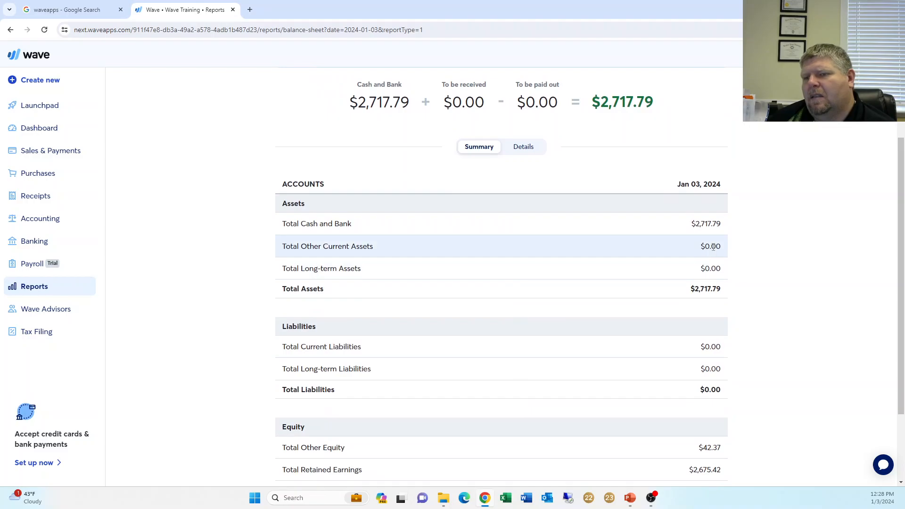
{"action": "scroll", "coordinate": [628, 339], "scroll_direction": "down", "scroll_amount": 2}
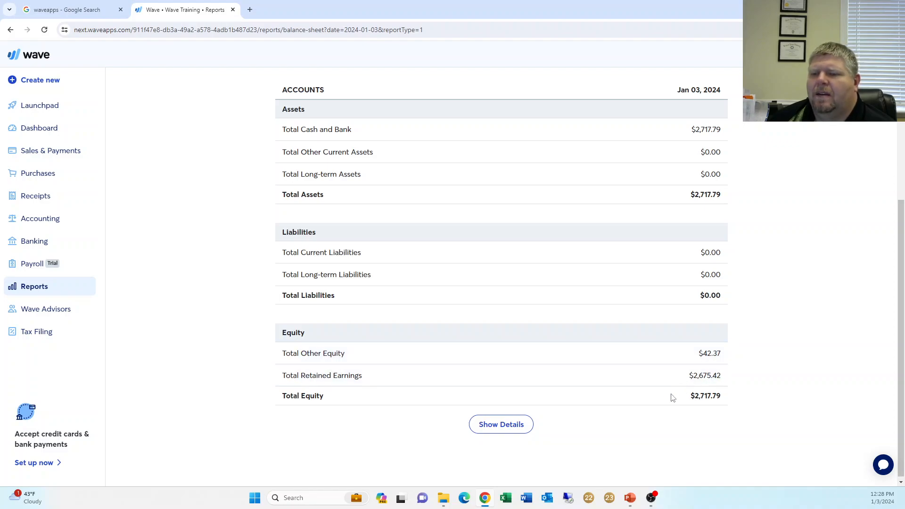
{"action": "scroll", "coordinate": [661, 401], "scroll_direction": "down", "scroll_amount": 1}
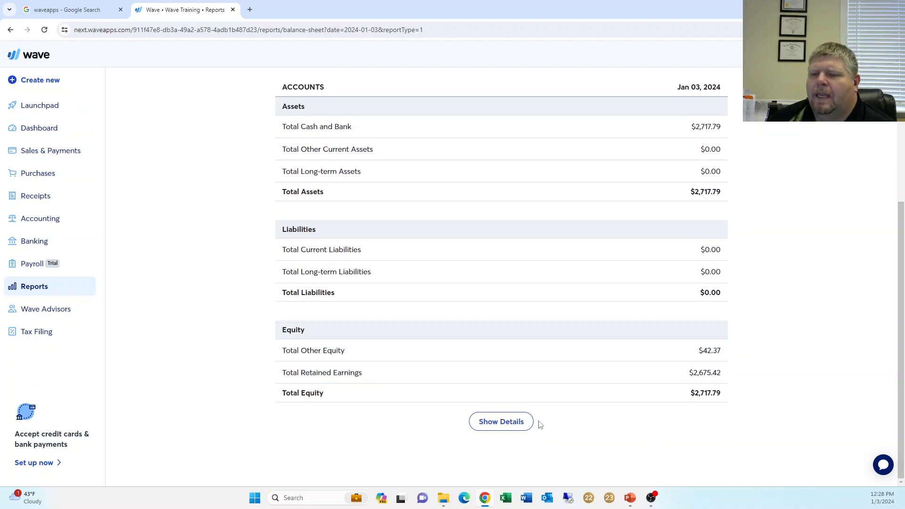
{"action": "left_click", "coordinate": [524, 421]}
{"action": "scroll", "coordinate": [557, 386], "scroll_direction": "down", "scroll_amount": 3}
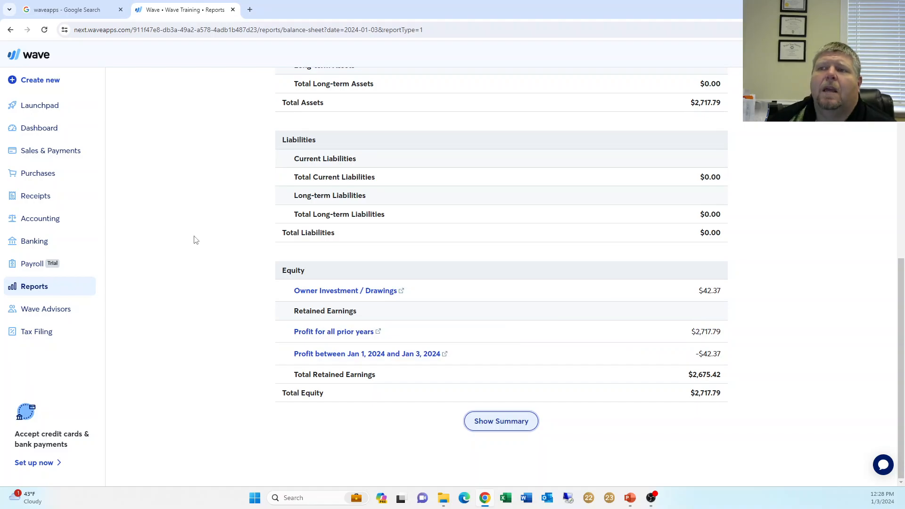
{"action": "scroll", "coordinate": [228, 279], "scroll_direction": "up", "scroll_amount": 1}
{"action": "scroll", "coordinate": [228, 279], "scroll_direction": "up", "scroll_amount": 8}
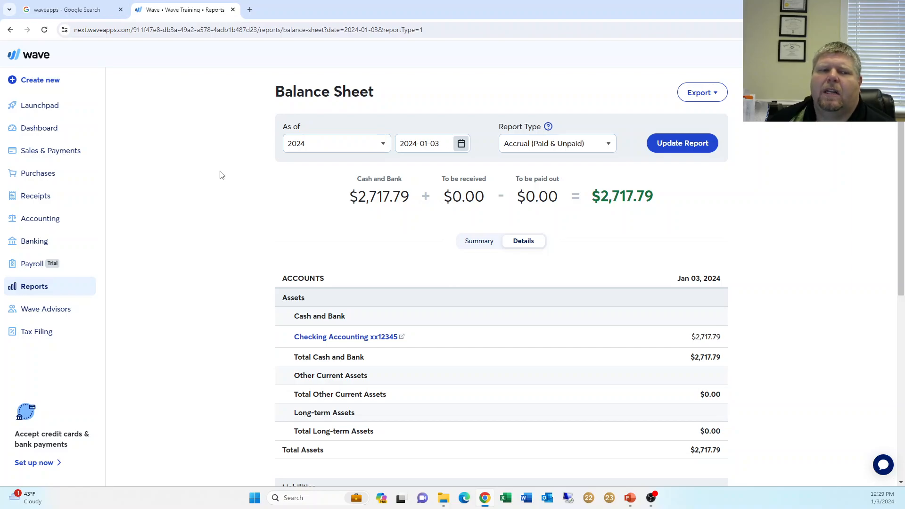
Go to Invoices under Sales & Payments and shift the invoice accent colour toward blue.
{"action": "left_click", "coordinate": [40, 154]}
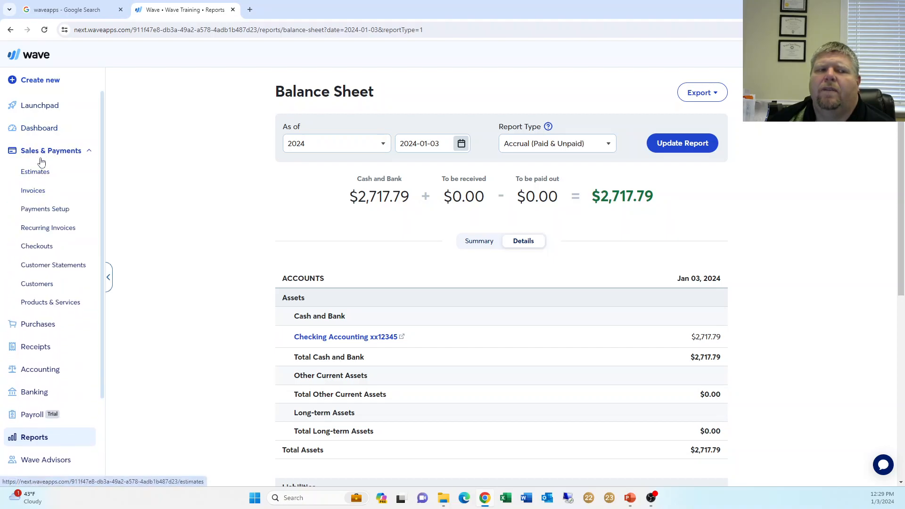
{"action": "left_click", "coordinate": [27, 194]}
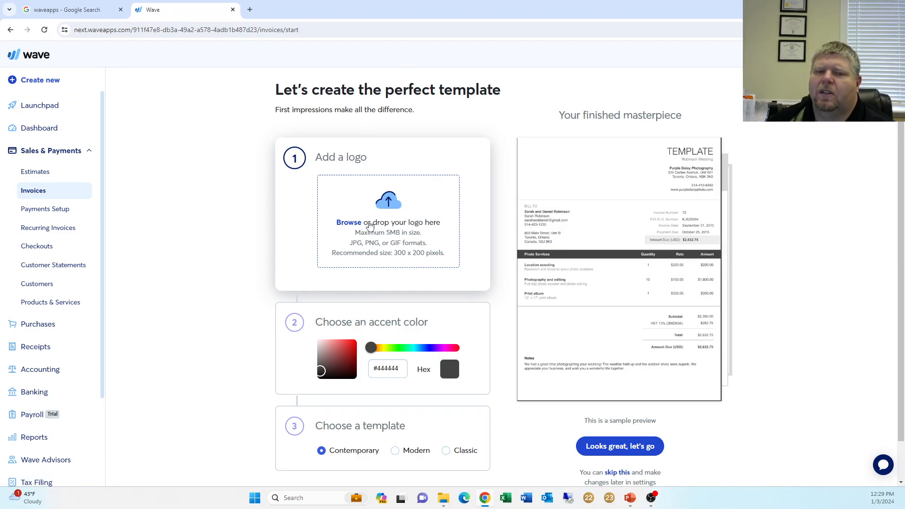
{"action": "left_click_drag", "start_coordinate": [371, 348], "coordinate": [426, 348]}
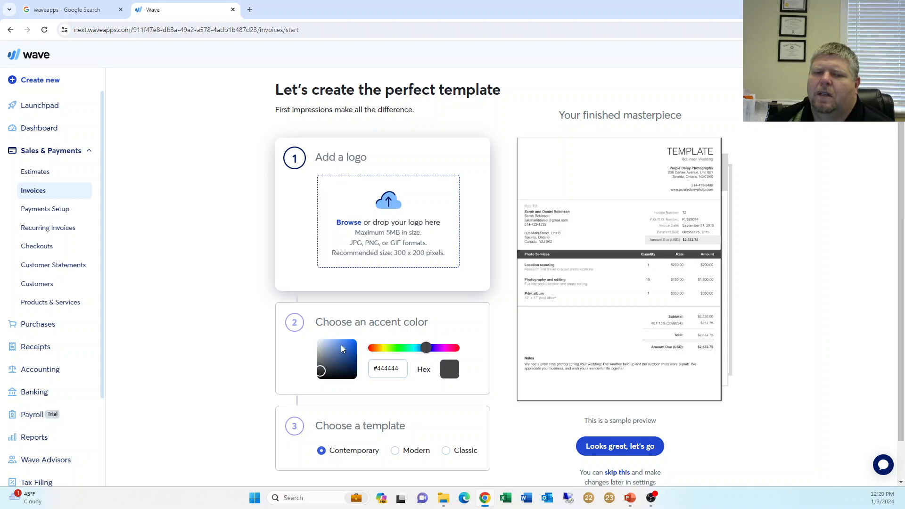
{"action": "scroll", "coordinate": [346, 300], "scroll_direction": "down", "scroll_amount": 1}
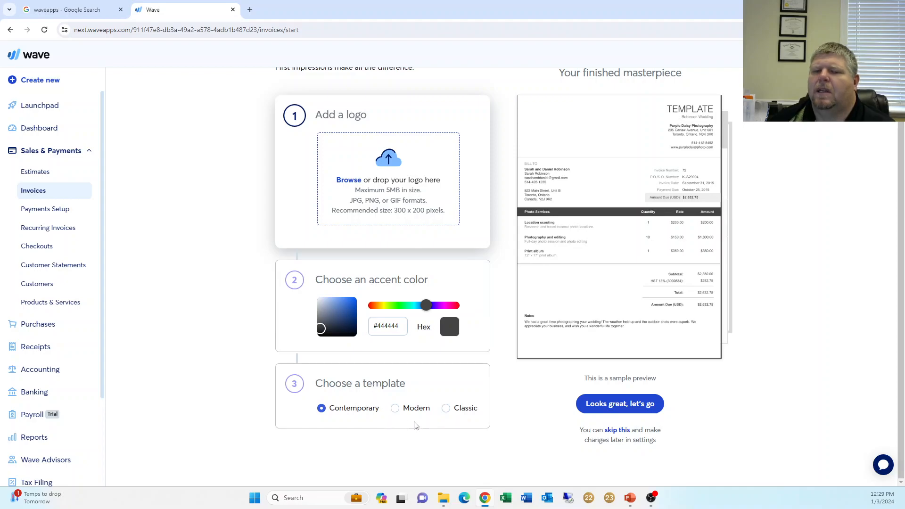
Compare Modern and Classic, then accept the Contemporary invoice template.
{"action": "left_click", "coordinate": [395, 409]}
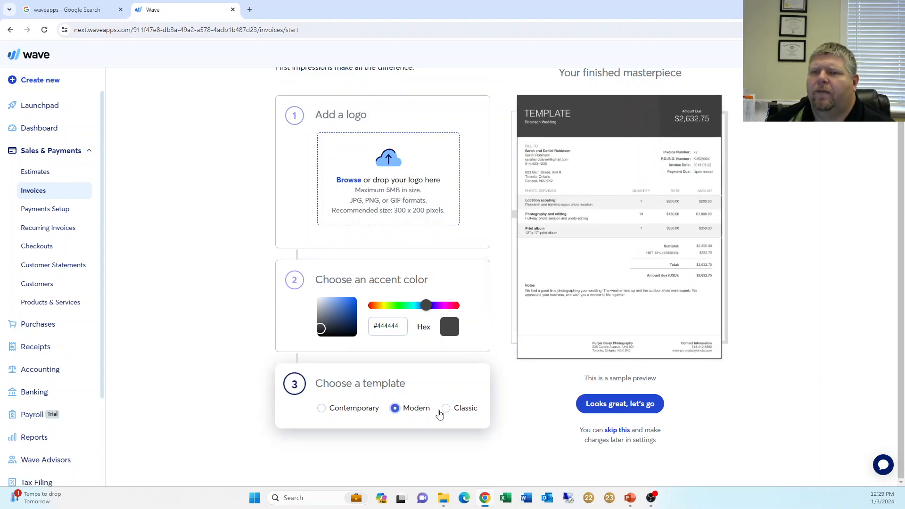
{"action": "left_click", "coordinate": [445, 410]}
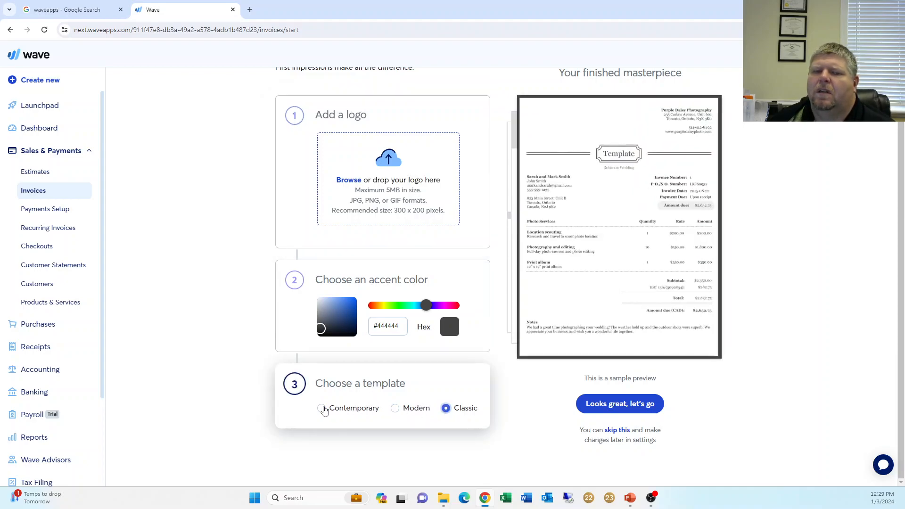
{"action": "left_click", "coordinate": [322, 409]}
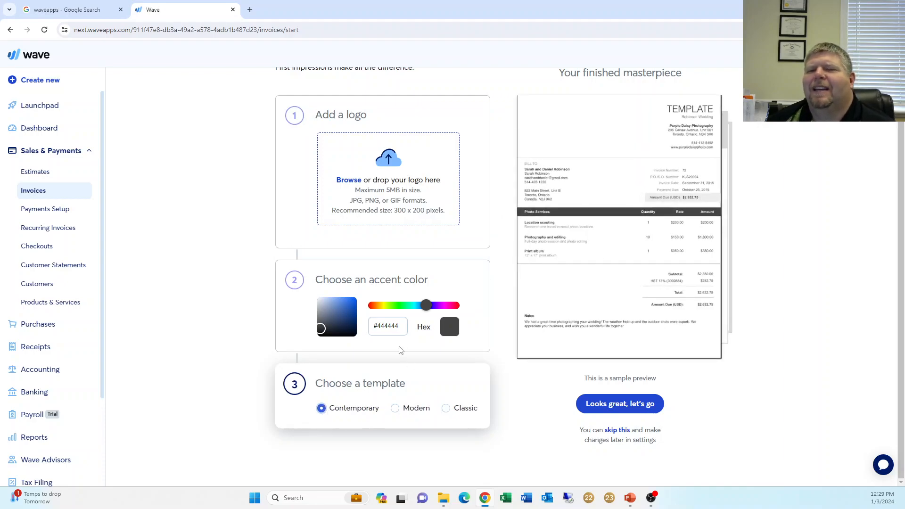
{"action": "left_click", "coordinate": [610, 403]}
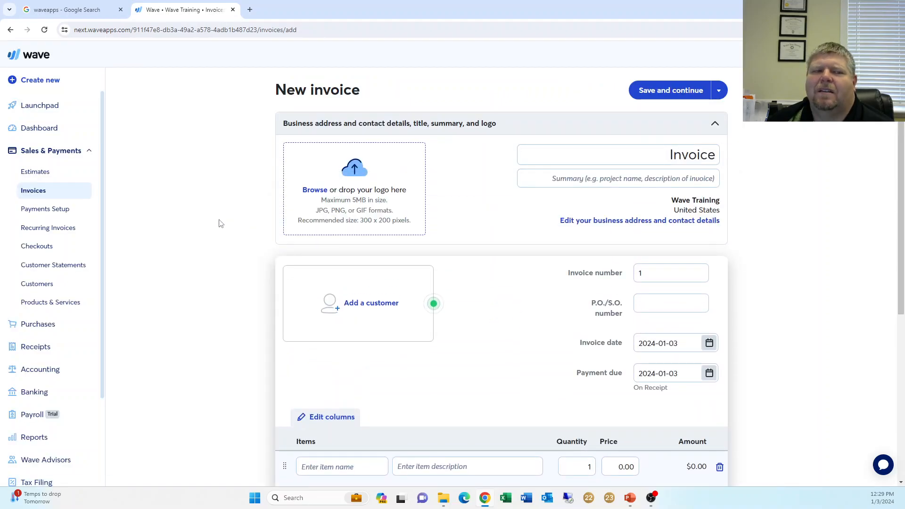
{"action": "left_click", "coordinate": [33, 210]}
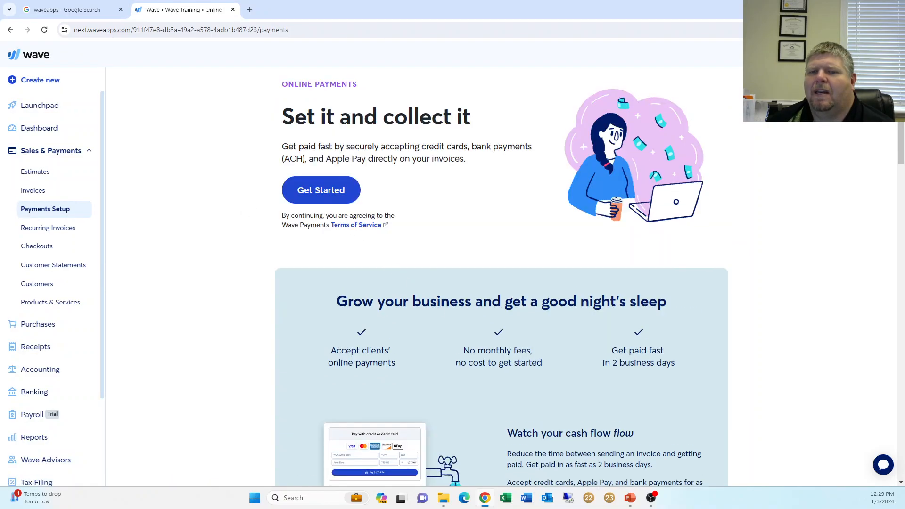
Review the online payments pricing, then bring up the account avatar menu.
{"action": "scroll", "coordinate": [465, 336], "scroll_direction": "down", "scroll_amount": 2}
{"action": "scroll", "coordinate": [465, 337], "scroll_direction": "down", "scroll_amount": 2}
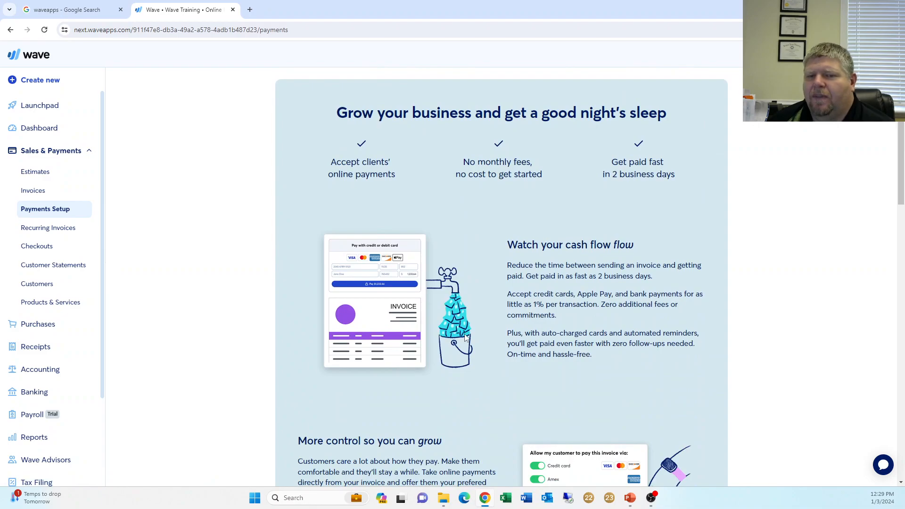
{"action": "scroll", "coordinate": [465, 337], "scroll_direction": "down", "scroll_amount": 2}
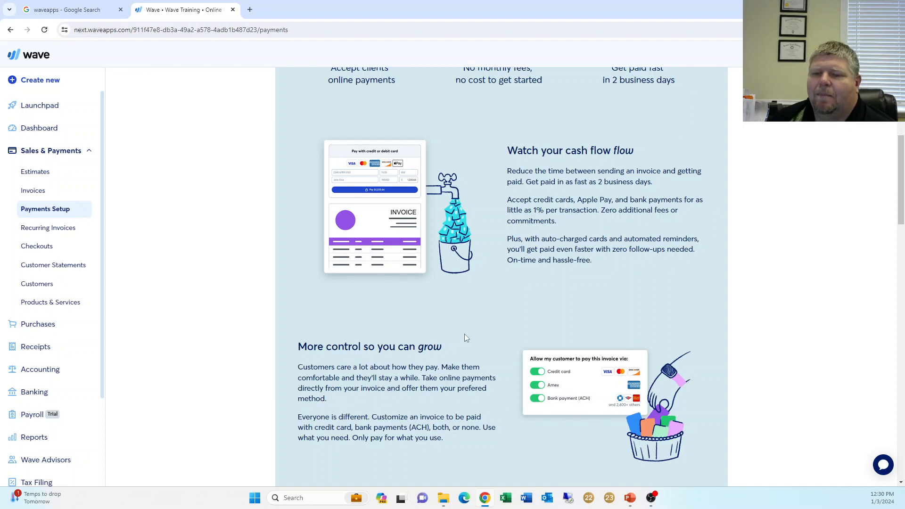
{"action": "scroll", "coordinate": [465, 338], "scroll_direction": "down", "scroll_amount": 1}
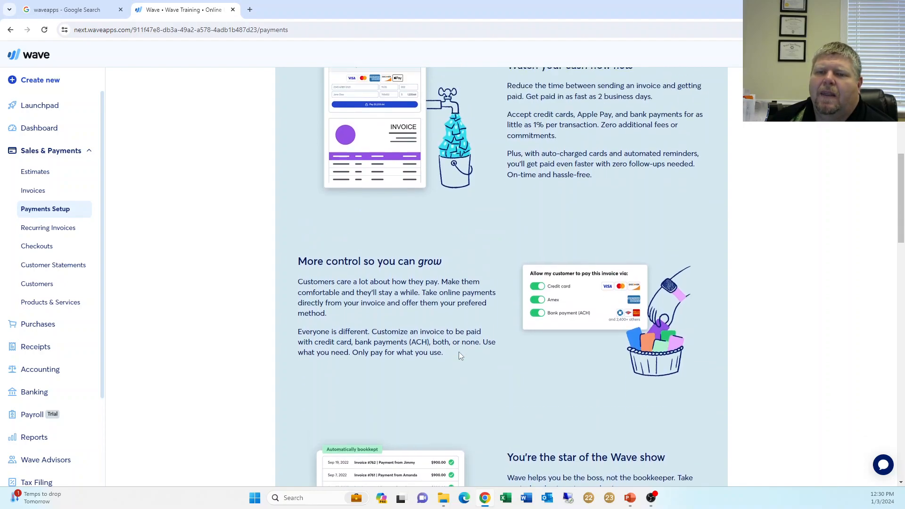
{"action": "scroll", "coordinate": [460, 355], "scroll_direction": "up", "scroll_amount": 2}
{"action": "scroll", "coordinate": [461, 356], "scroll_direction": "down", "scroll_amount": 10}
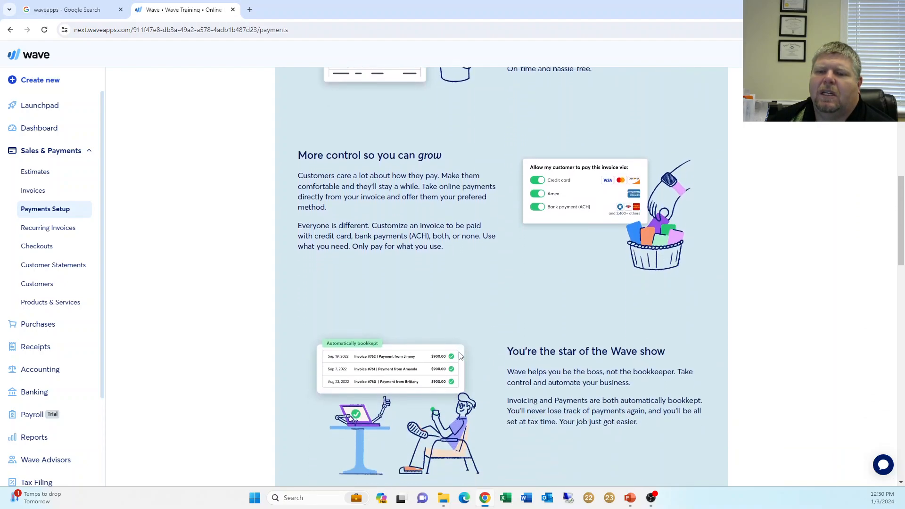
{"action": "scroll", "coordinate": [461, 356], "scroll_direction": "down", "scroll_amount": 5}
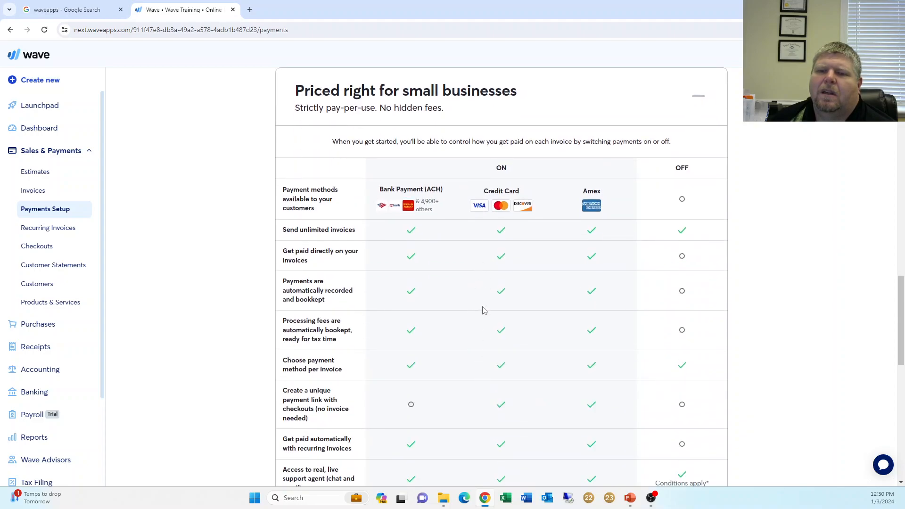
{"action": "scroll", "coordinate": [487, 373], "scroll_direction": "down", "scroll_amount": 4}
{"action": "scroll", "coordinate": [487, 376], "scroll_direction": "down", "scroll_amount": 1}
{"action": "scroll", "coordinate": [487, 376], "scroll_direction": "up", "scroll_amount": 6}
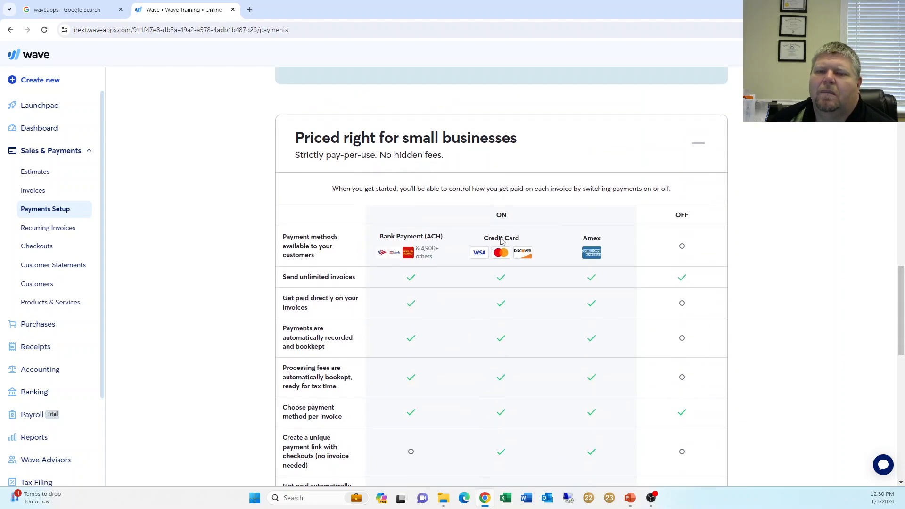
{"action": "scroll", "coordinate": [493, 399], "scroll_direction": "down", "scroll_amount": 6}
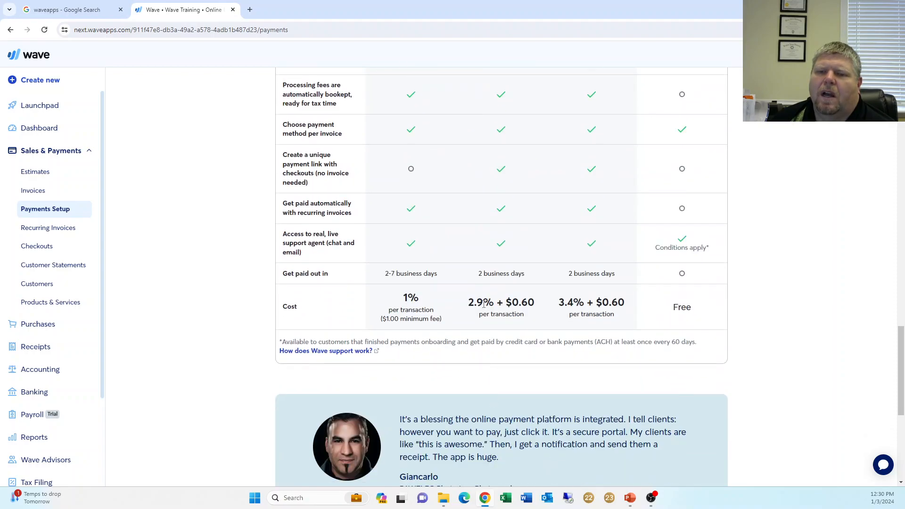
{"action": "scroll", "coordinate": [526, 315], "scroll_direction": "up", "scroll_amount": 6}
{"action": "scroll", "coordinate": [530, 319], "scroll_direction": "down", "scroll_amount": 6}
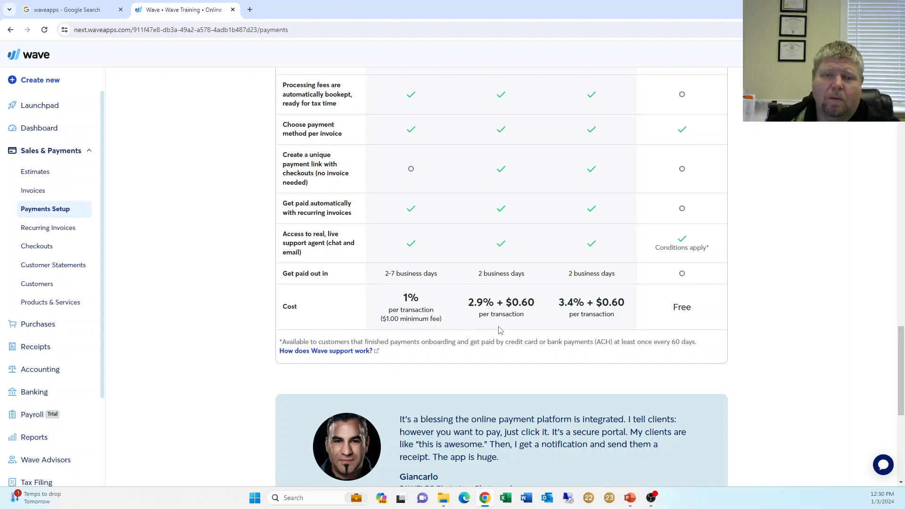
{"action": "scroll", "coordinate": [500, 330], "scroll_direction": "up", "scroll_amount": 15}
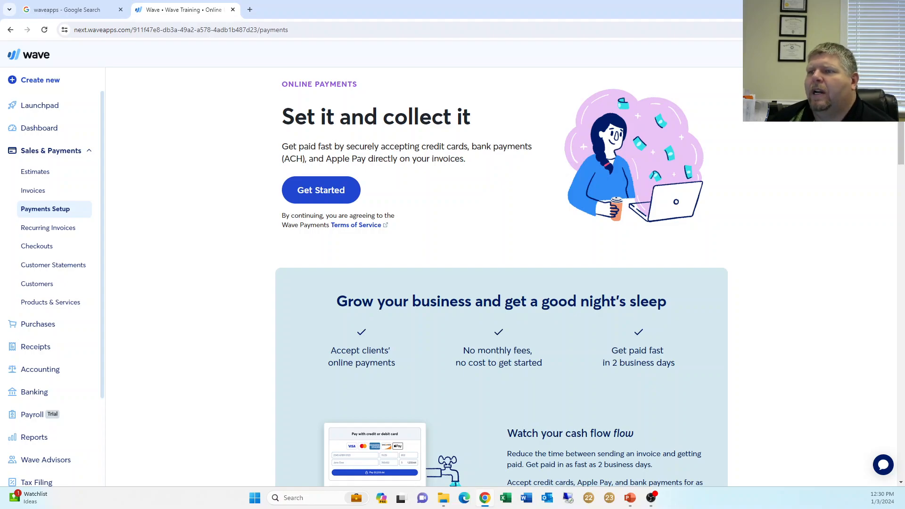
{"action": "left_click", "coordinate": [883, 54]}
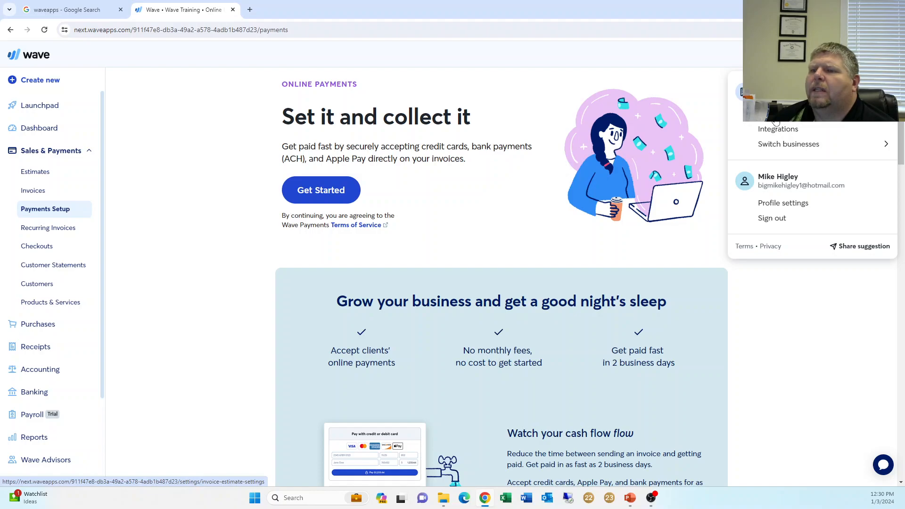
Go to business Settings, then Users, and choose the Editor role for the new invite.
{"action": "left_click", "coordinate": [791, 122]}
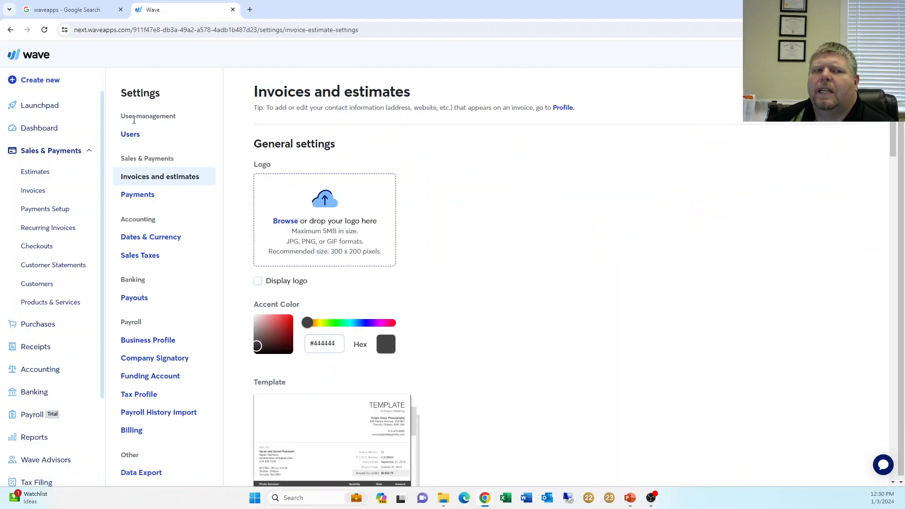
{"action": "left_click", "coordinate": [130, 135]}
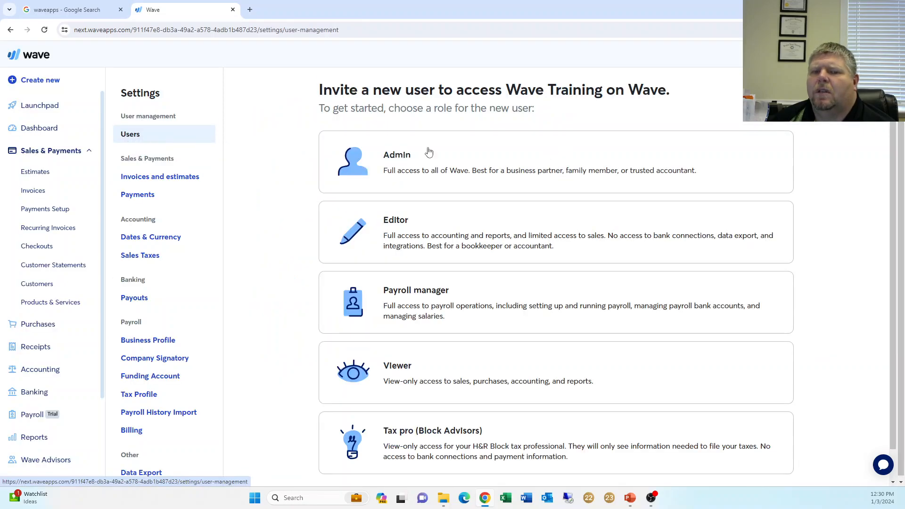
{"action": "scroll", "coordinate": [535, 254], "scroll_direction": "down", "scroll_amount": 1}
{"action": "scroll", "coordinate": [536, 254], "scroll_direction": "up", "scroll_amount": 1}
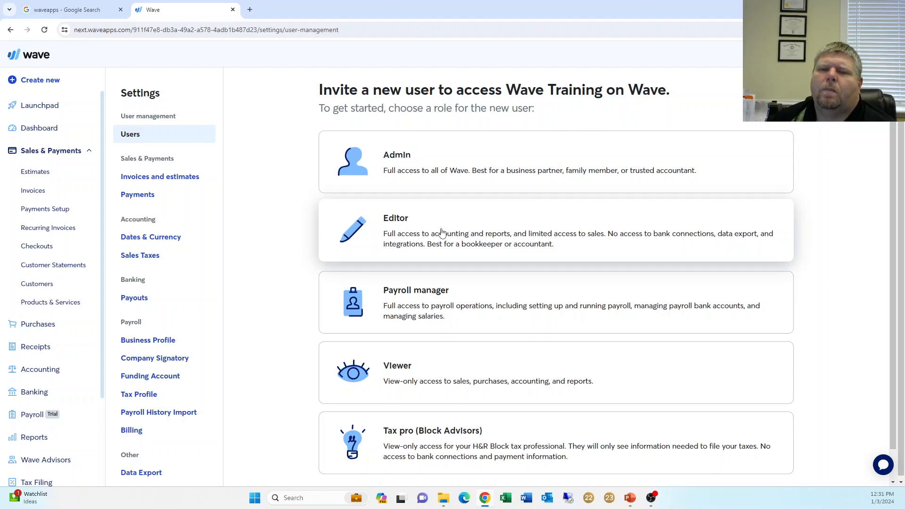
{"action": "left_click", "coordinate": [442, 233]}
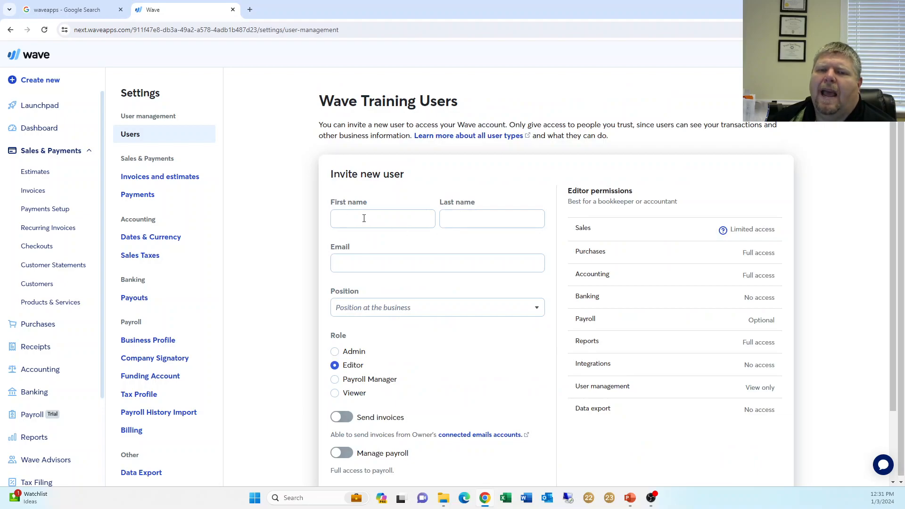
Enter the invitee's e-mail, first and last name, with position Accountant/Bookkeeper.
{"action": "left_click", "coordinate": [364, 263]}
{"action": "type", "text": "wa"}
{"action": "key", "text": "BackSpace"}
{"action": "key", "text": "BackSpace"}
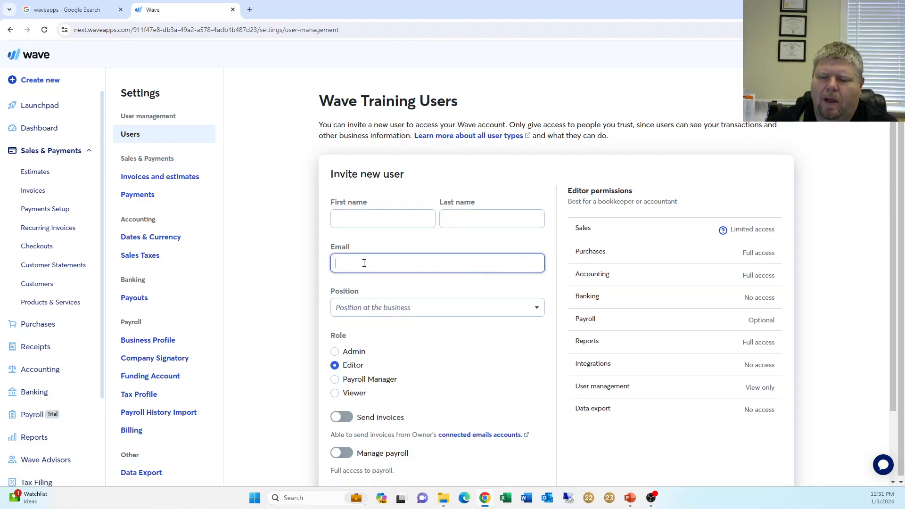
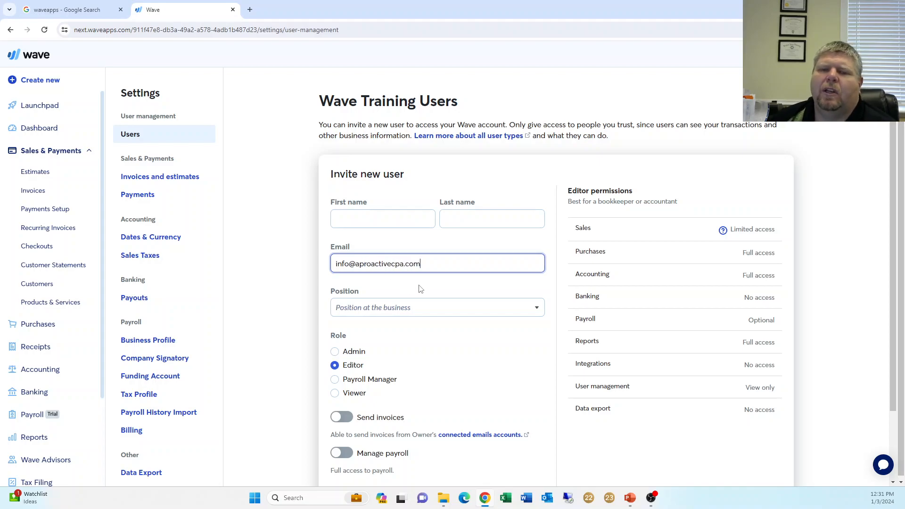
{"action": "left_click", "coordinate": [530, 311]}
{"action": "left_click", "coordinate": [430, 342]}
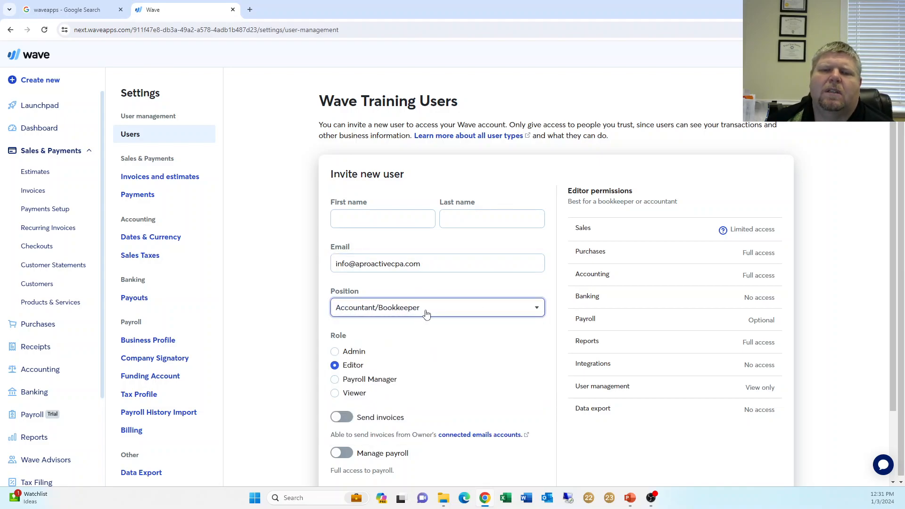
{"action": "left_click", "coordinate": [389, 219]}
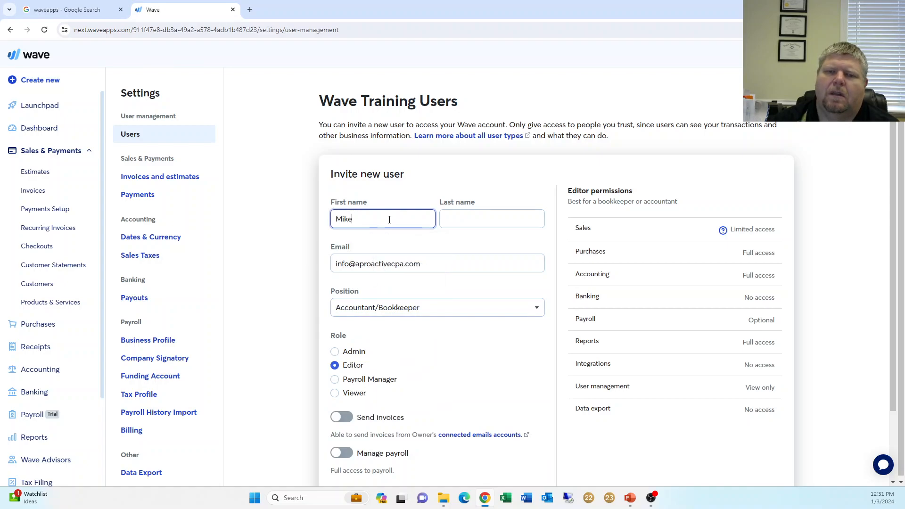
{"action": "key", "text": "Tab"}
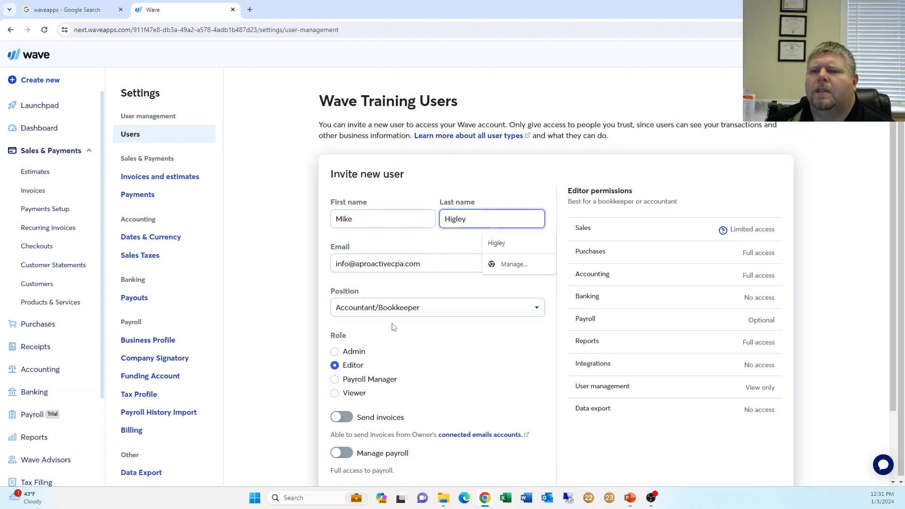
Switch to the PowerPoint slide show and advance to the Contact US slide.
{"action": "left_click", "coordinate": [630, 499]}
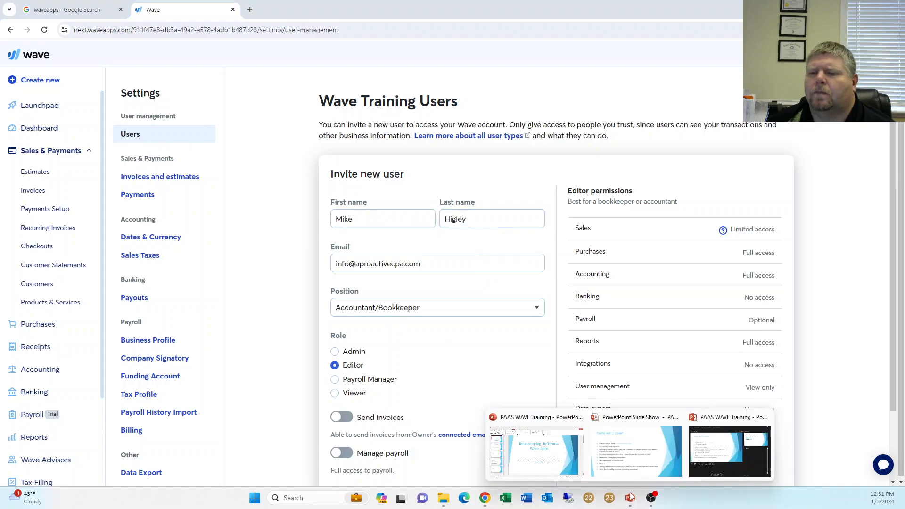
{"action": "left_click", "coordinate": [636, 450]}
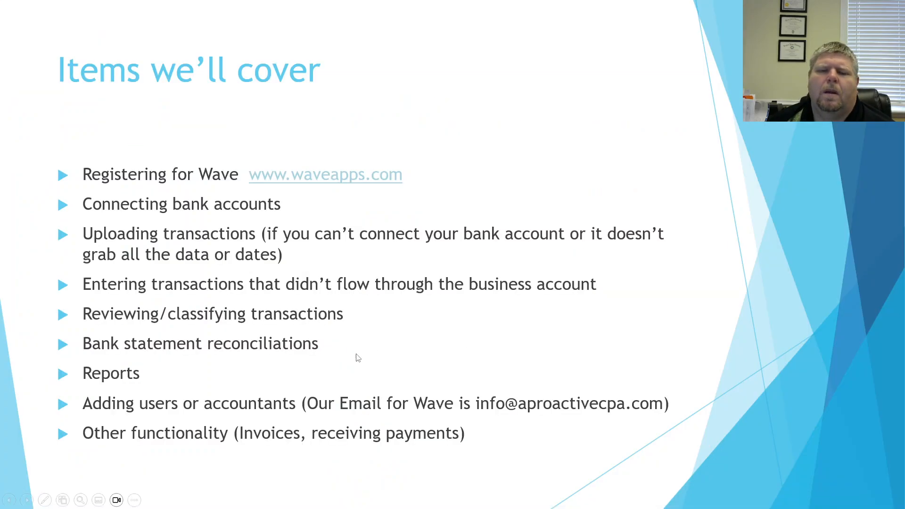
{"action": "left_click", "coordinate": [454, 336]}
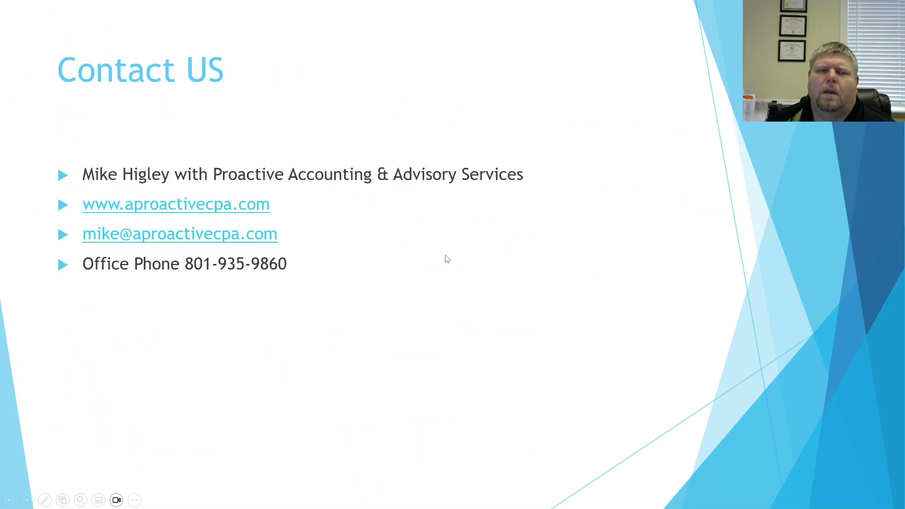